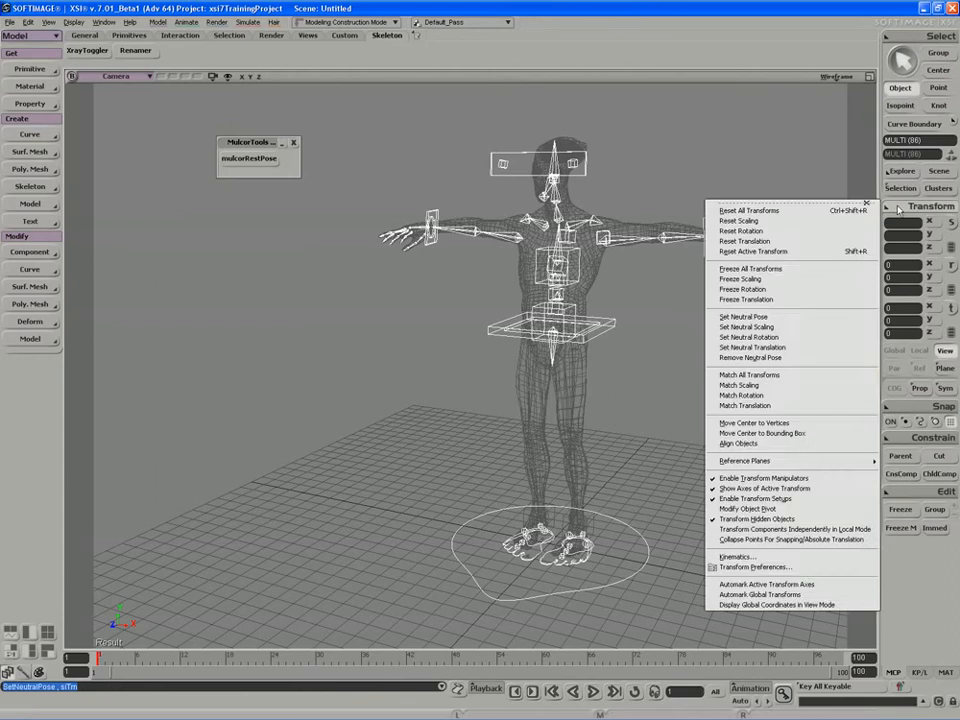
- Try freezing the scaling of all selected rig objects, and undo it
click(774, 281)
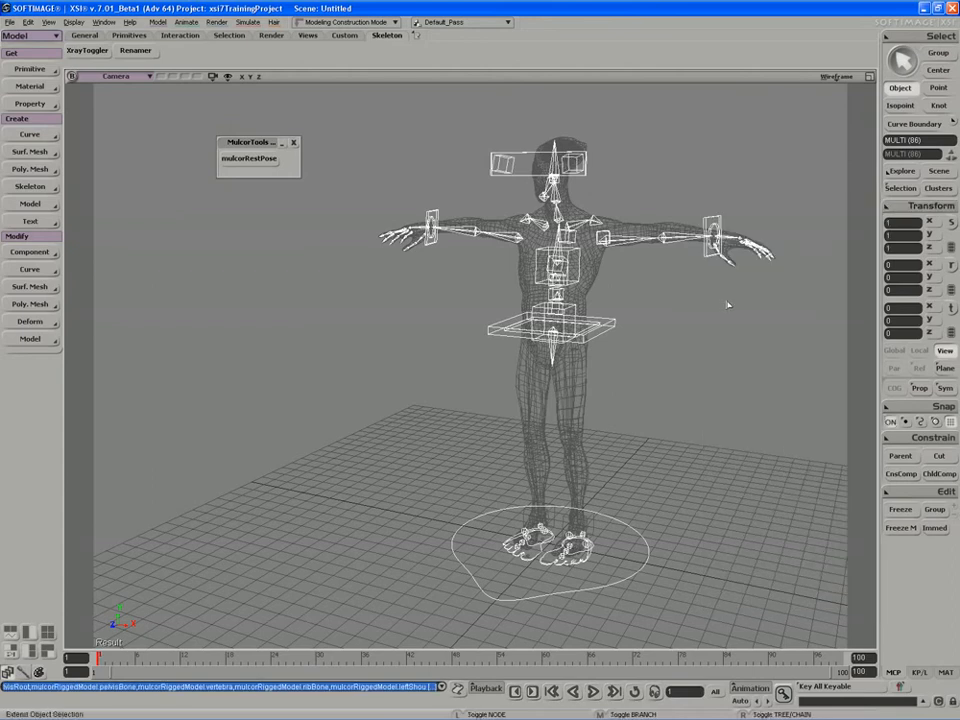
key(ctrl+z)
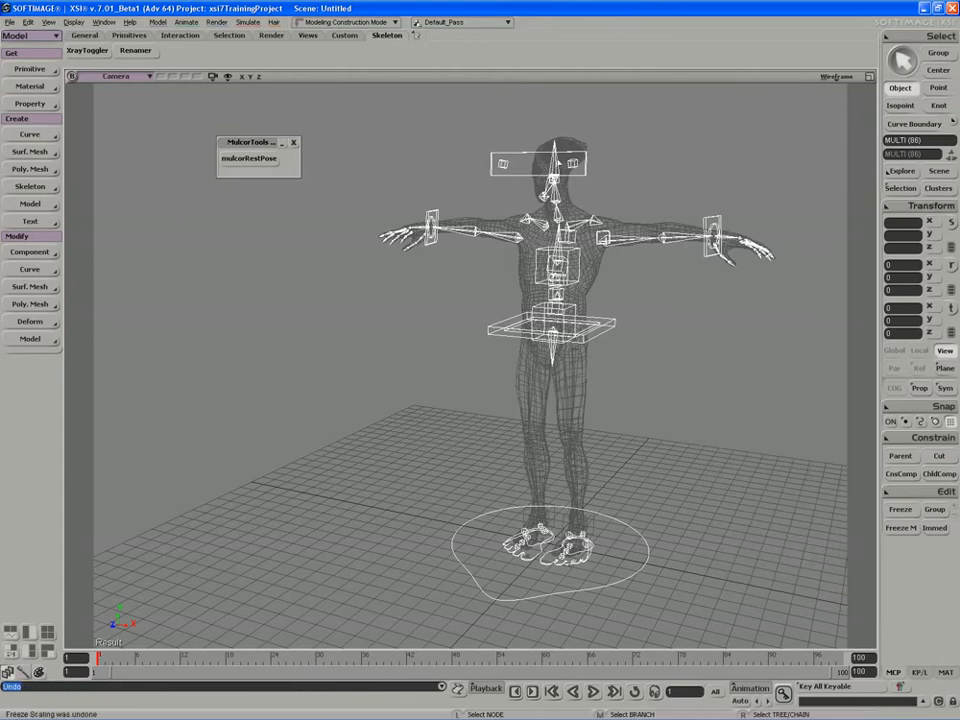
key(s)
right_drag(636, 277, 632, 287)
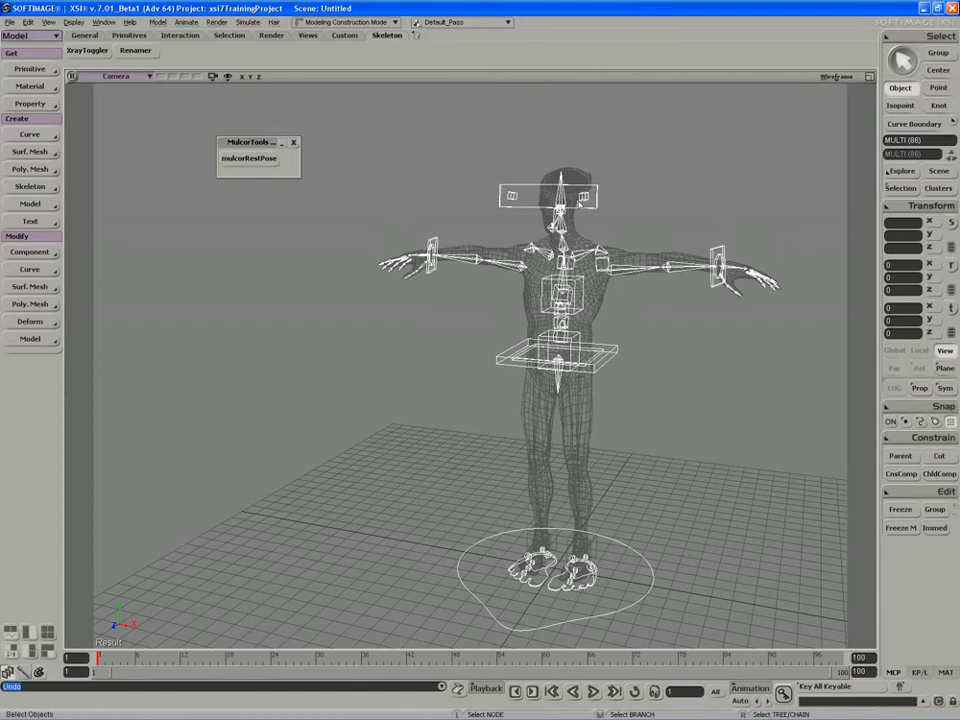
key(s)
drag(580, 204, 593, 197)
- Select only the left and right eye direction controls to check their scaling values, and clear the selection
click(681, 424)
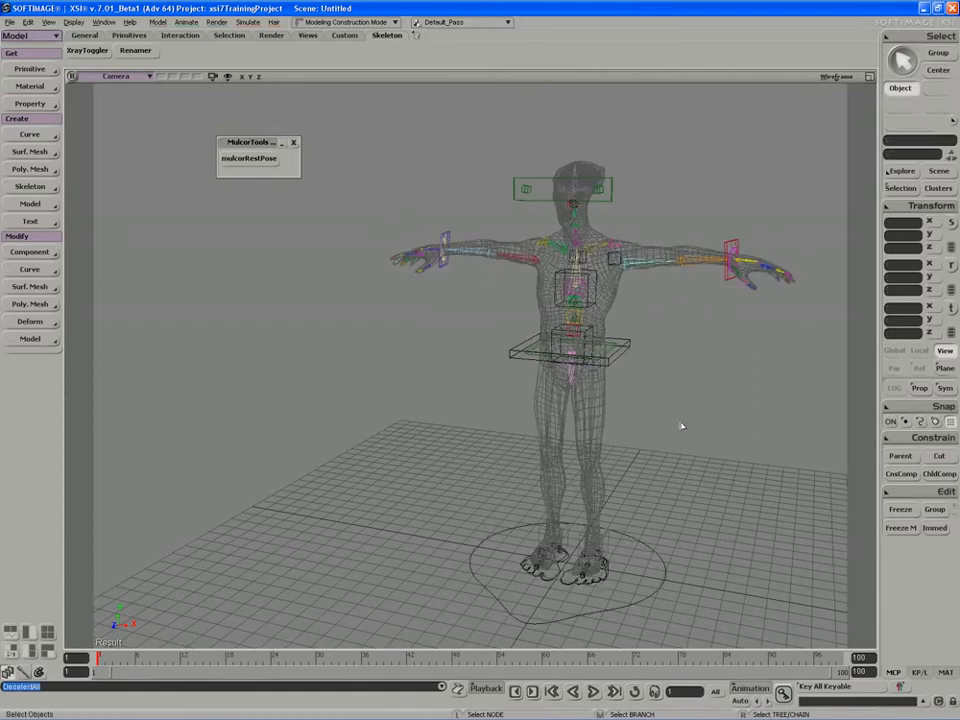
click(532, 190)
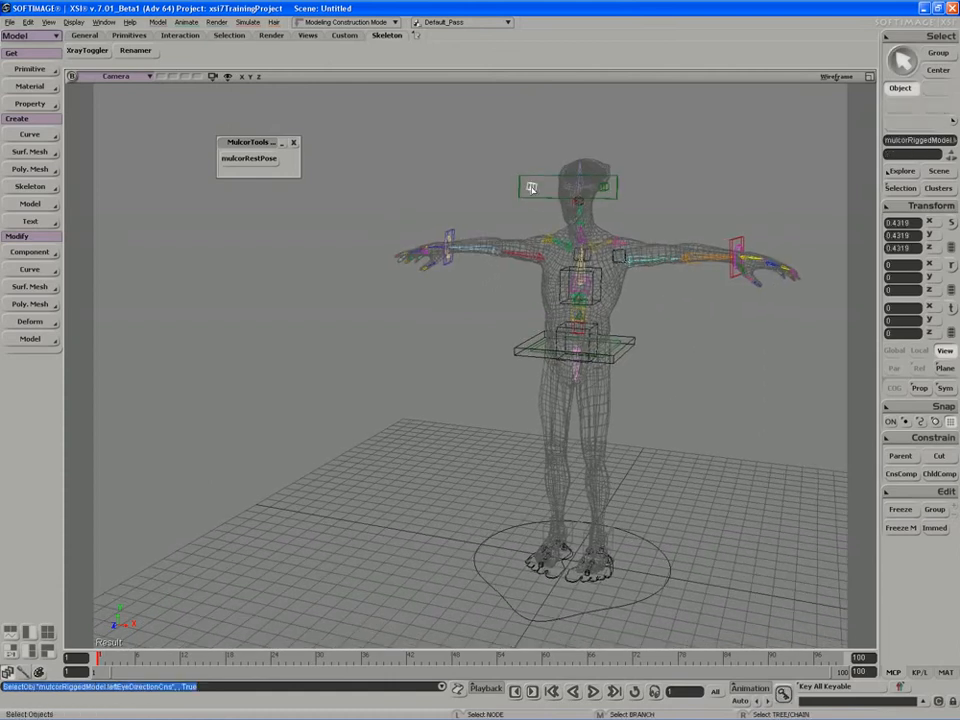
shift+click(603, 187)
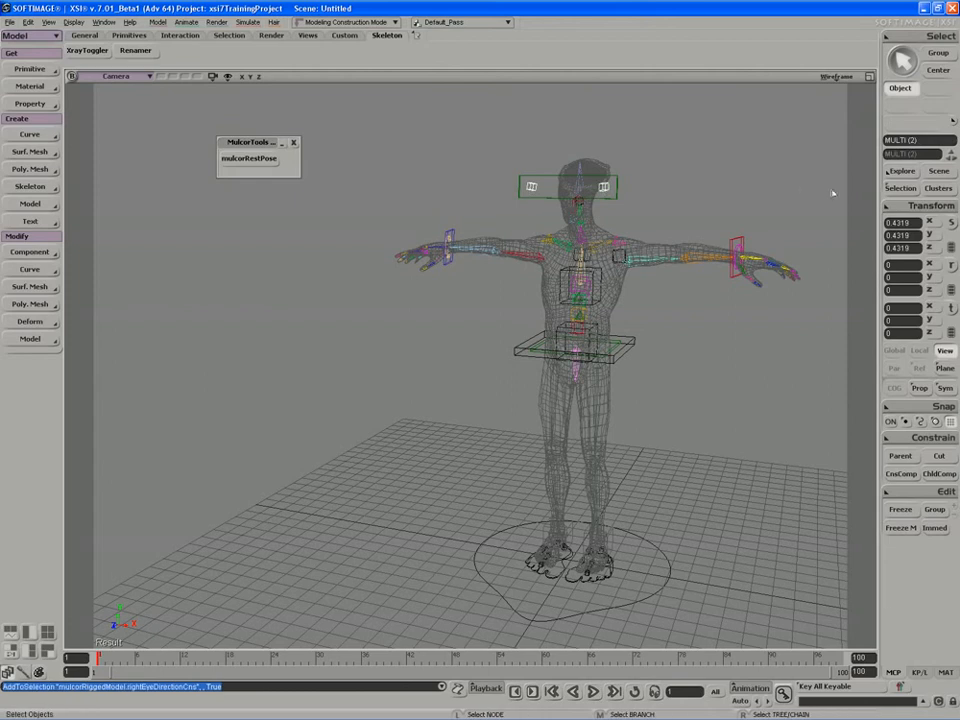
click(802, 190)
- Select all the rig controls and bones and store their keyable parameters' current values as an action named restPose
key(s)
right_drag(755, 311, 770, 302)
mouse_move(735, 384)
right_down()
mouse_move(726, 379)
mouse_move(742, 368)
right_up()
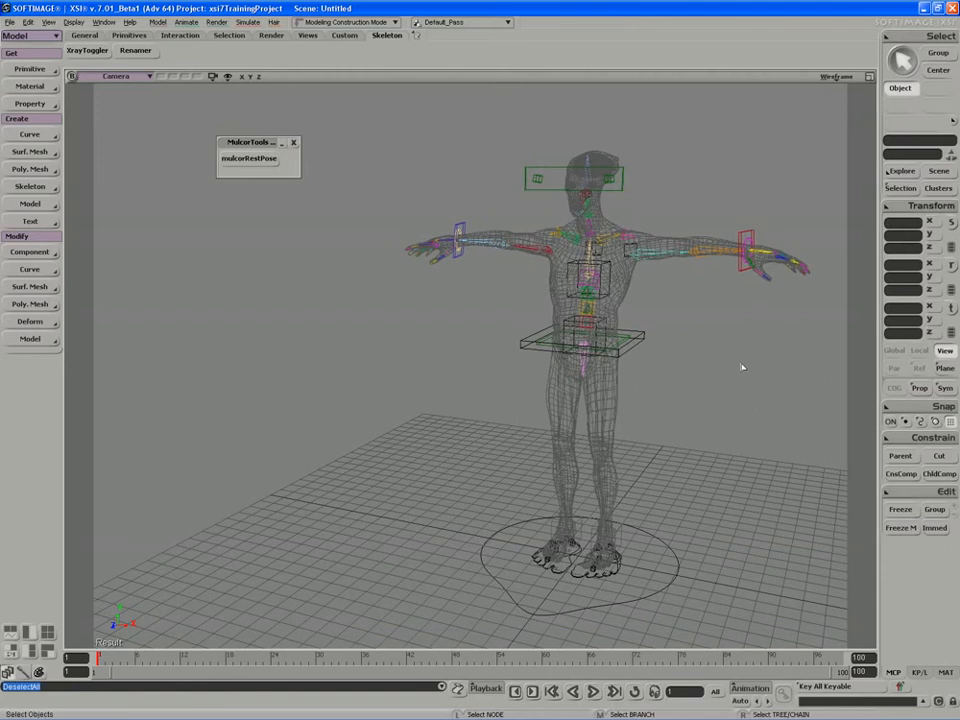
drag(843, 122, 381, 632)
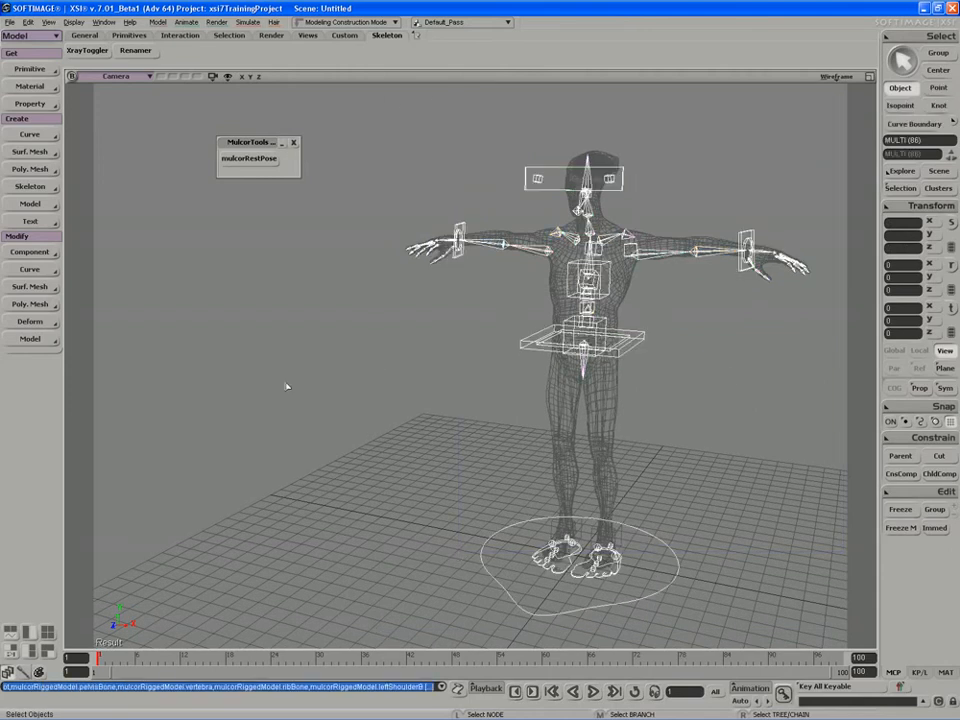
key(2)
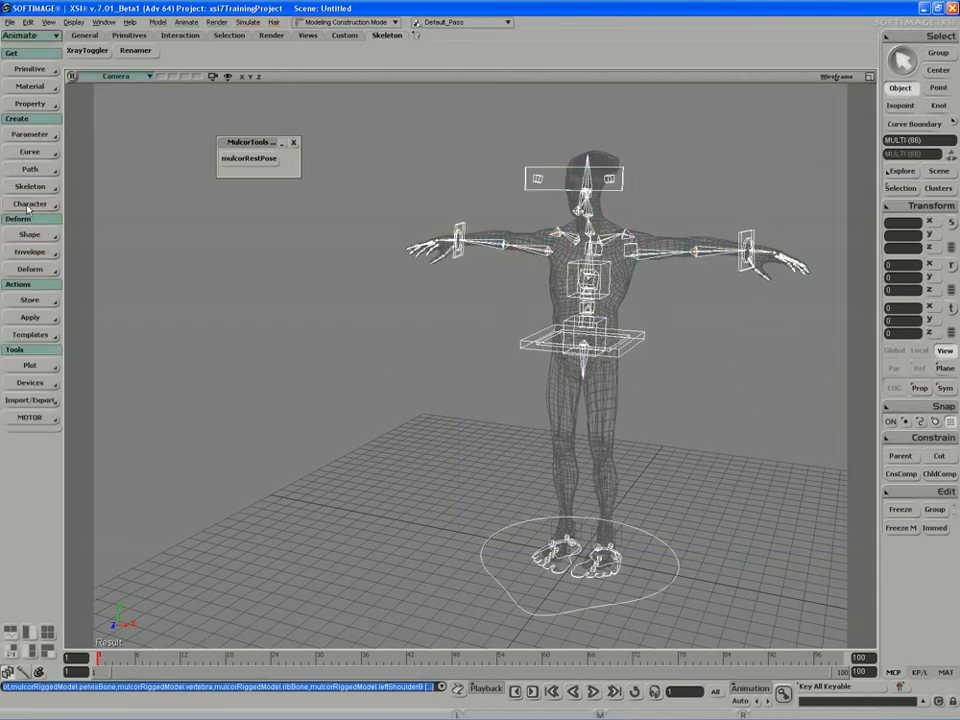
click(30, 299)
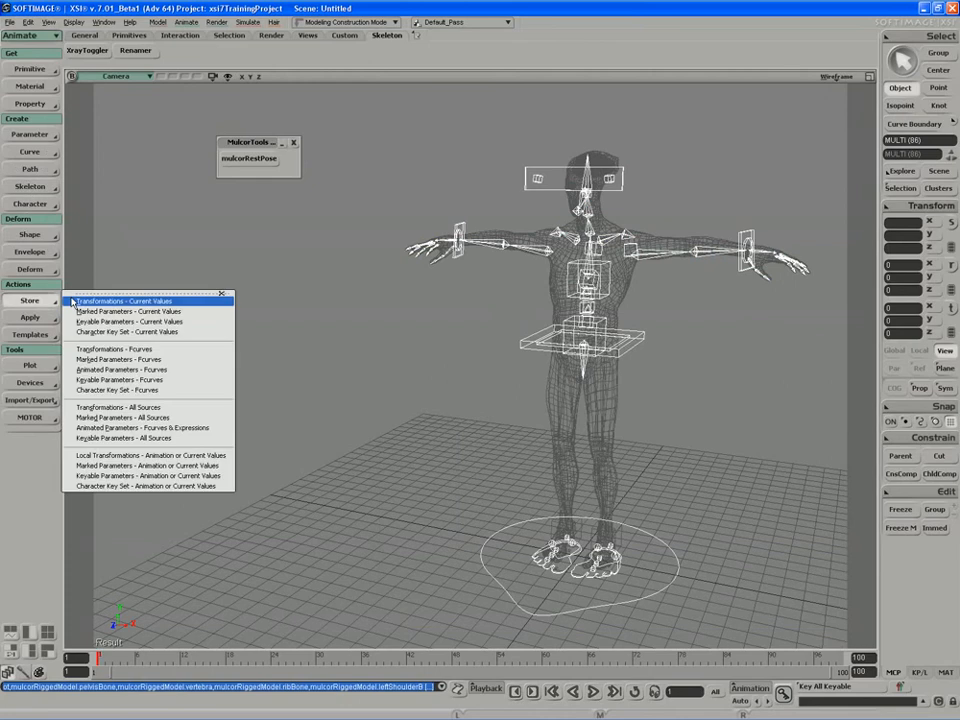
click(113, 326)
drag(436, 295, 501, 295)
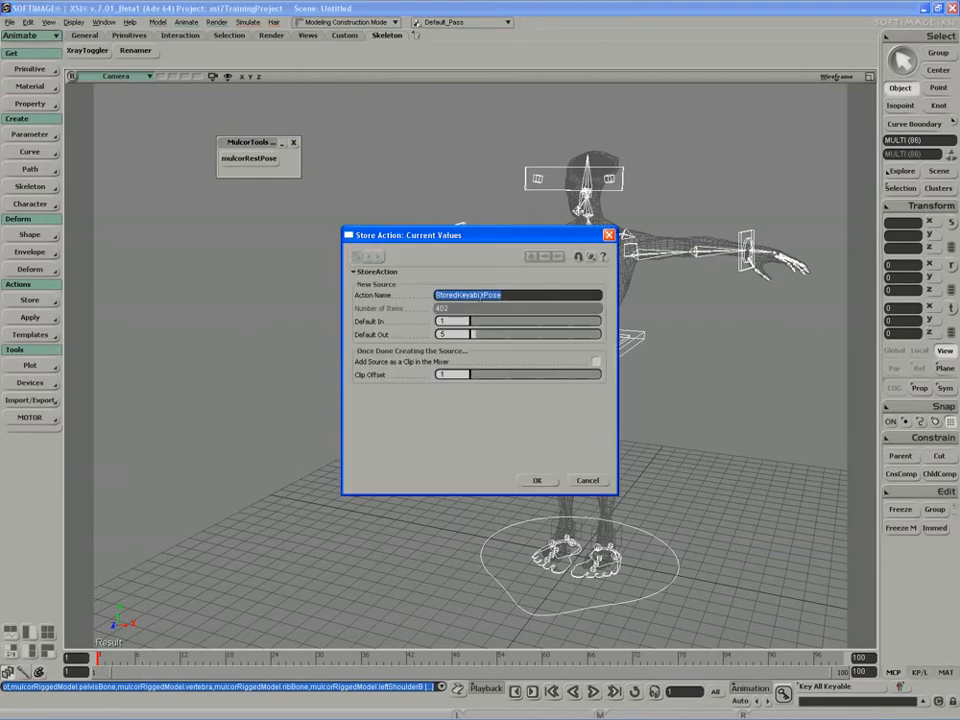
text(restPose)
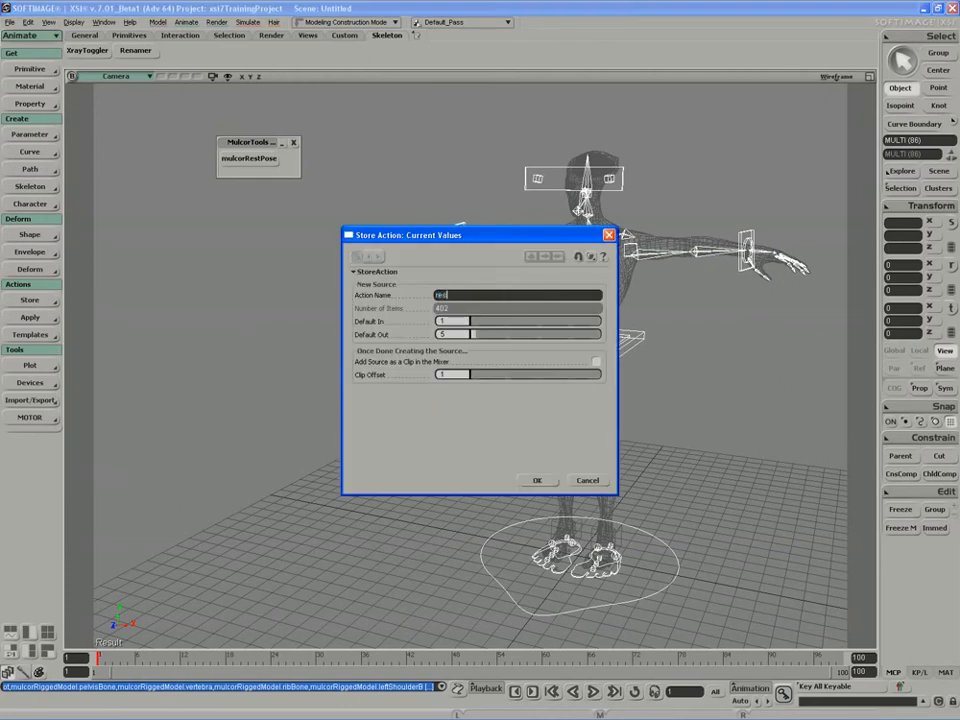
key(Return)
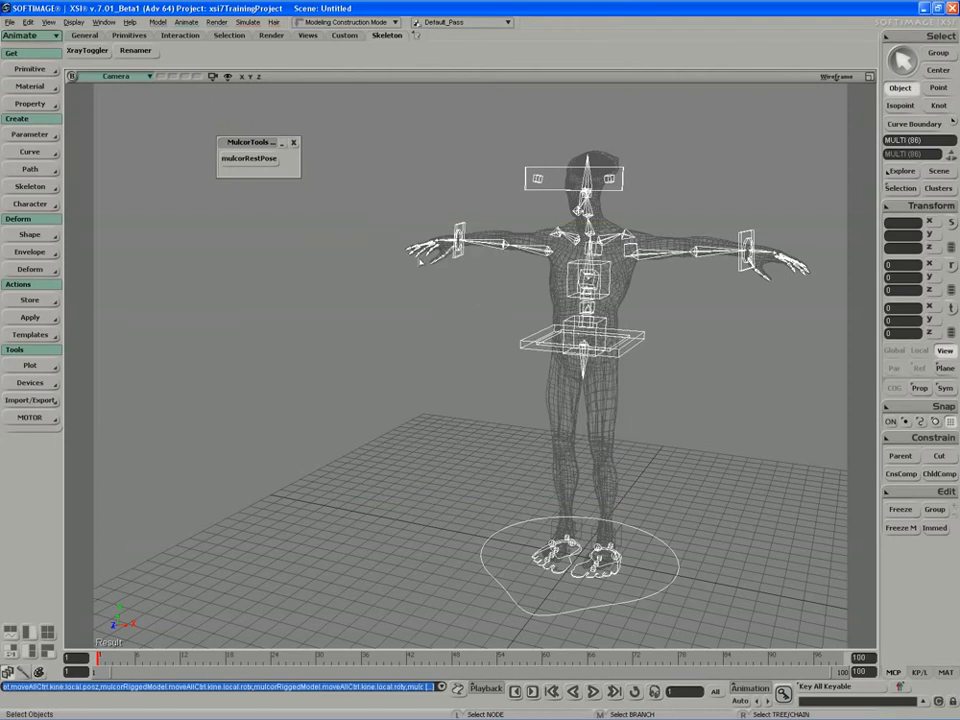
- Open an explorer filtered to mixers only and expand mulcorRiggedModel's mixer down to its animation sources
key(8)
click(197, 169)
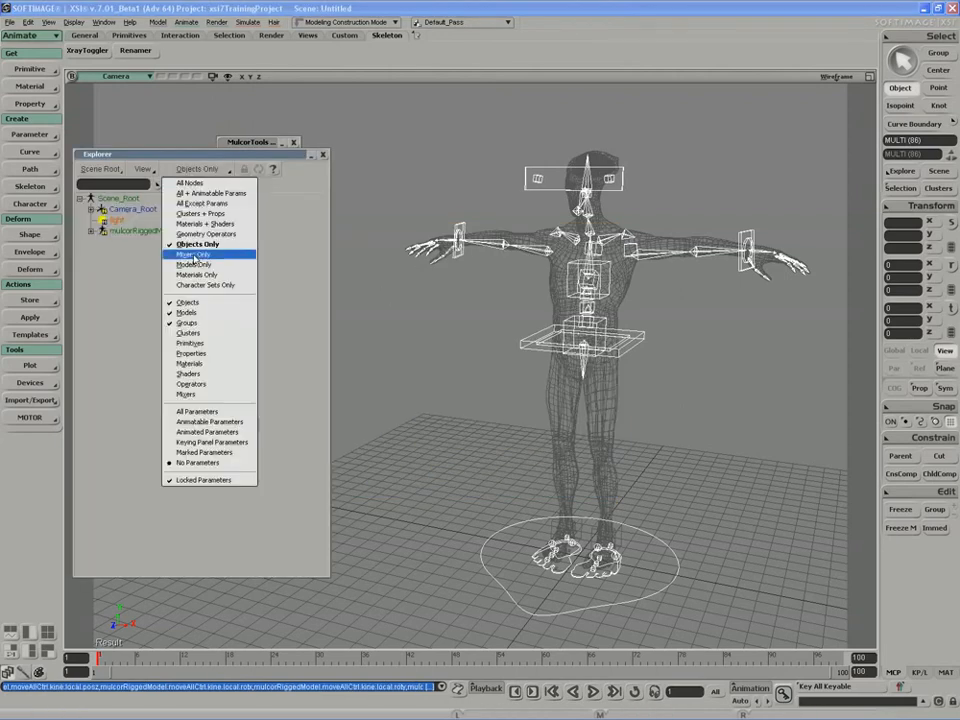
click(194, 255)
click(101, 211)
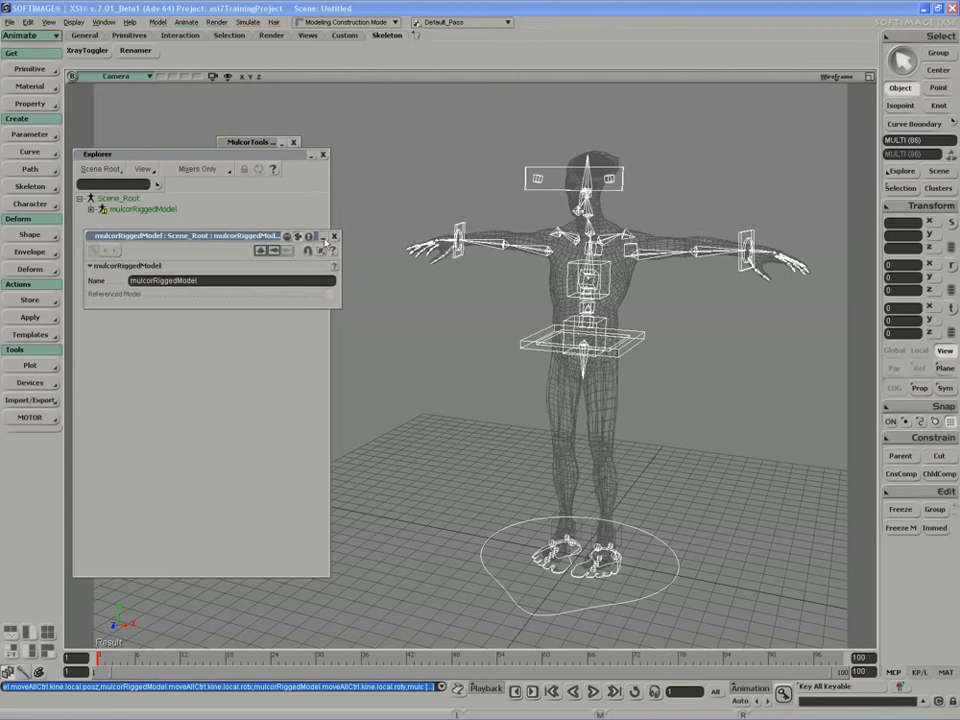
click(91, 210)
click(102, 220)
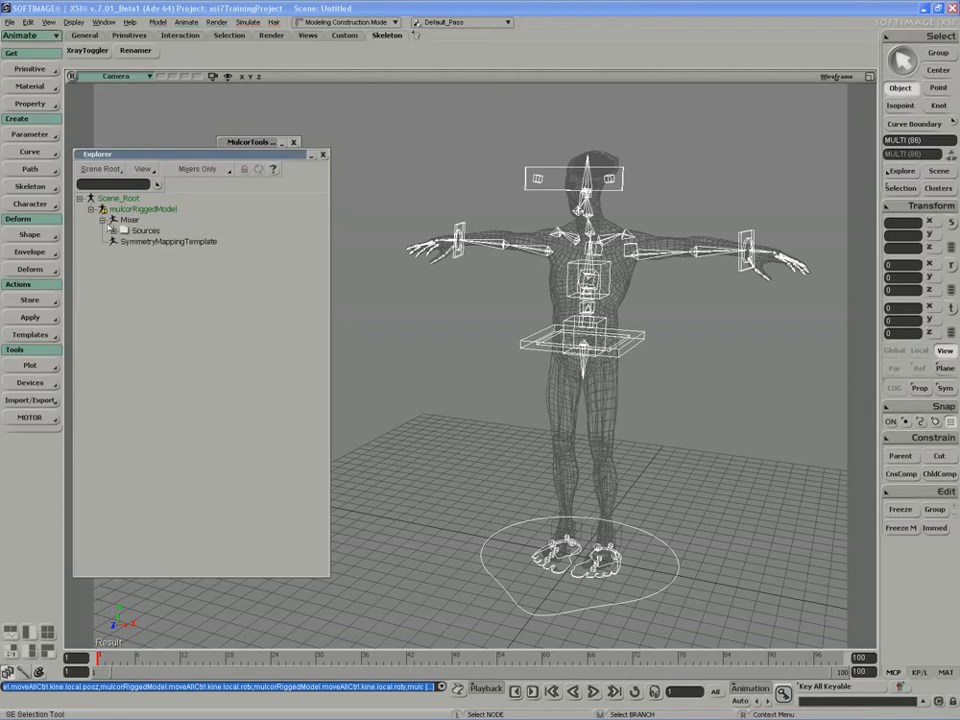
click(113, 231)
click(124, 242)
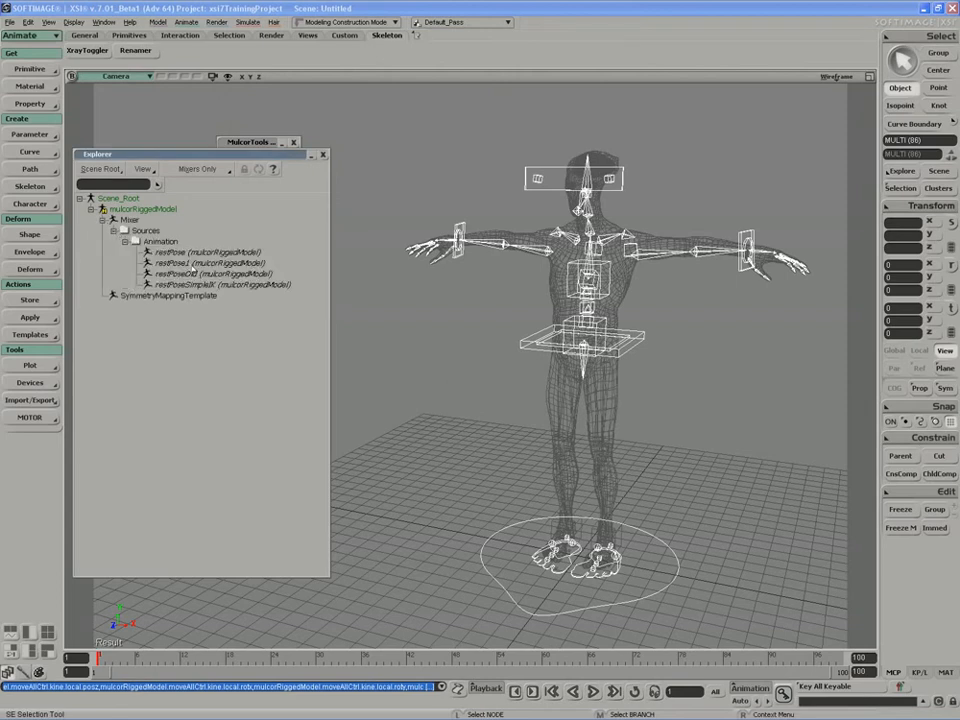
- Rename the original restPose source to restPoseOld and delete the previously existing restPoseOld source
click(172, 252)
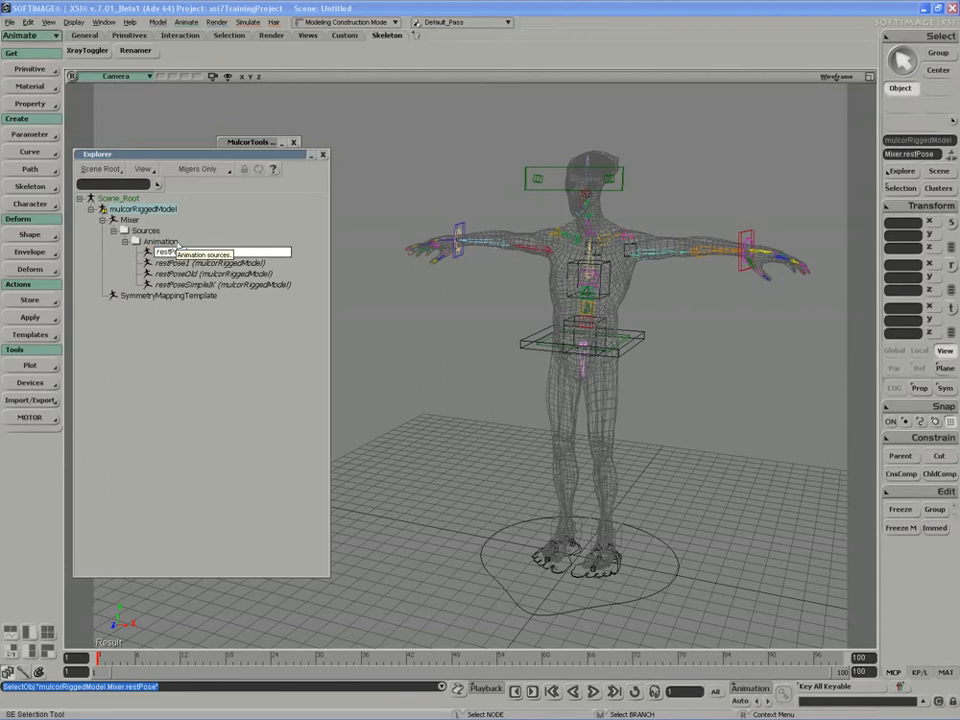
text(Old)
key(Return)
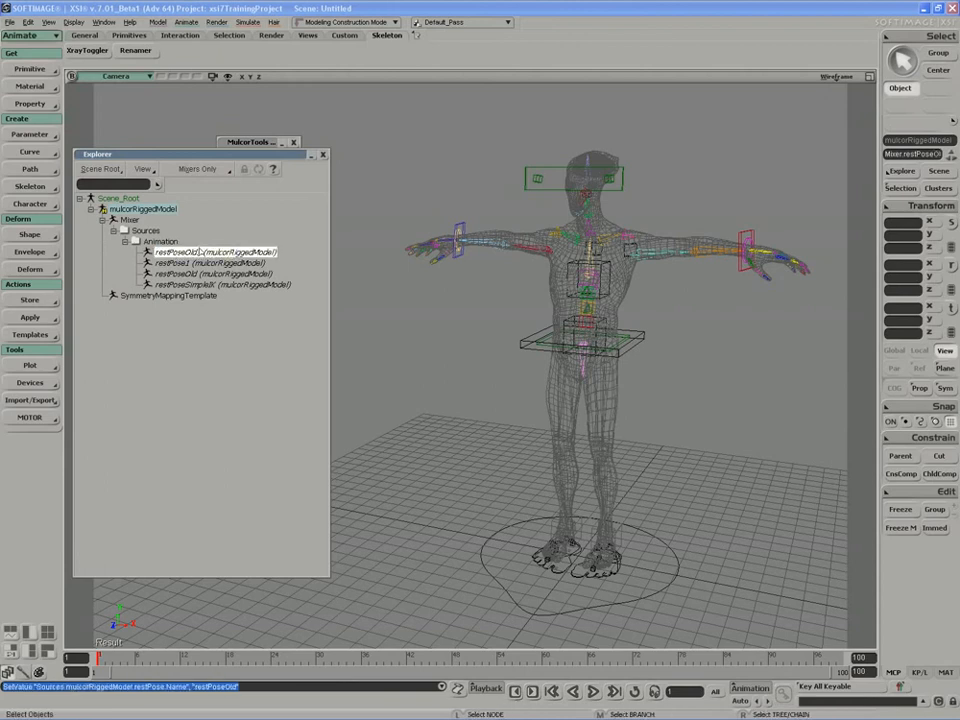
click(170, 273)
key(Delete)
- Rename the restPose1 animation source to restPose
click(163, 263)
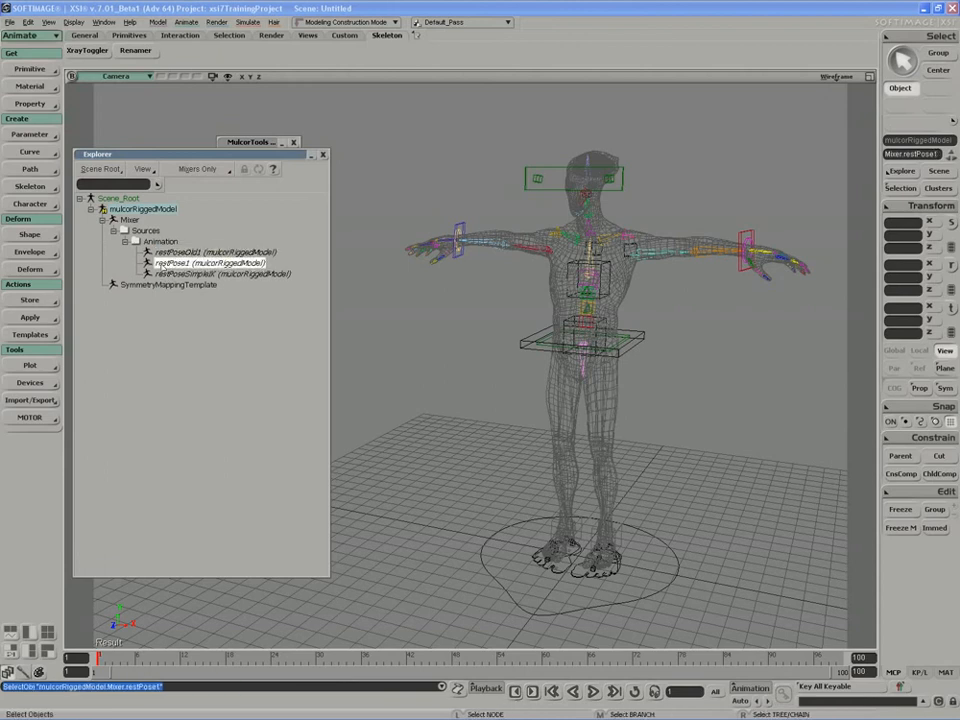
key(F2)
key(BackSpace)
key(Return)
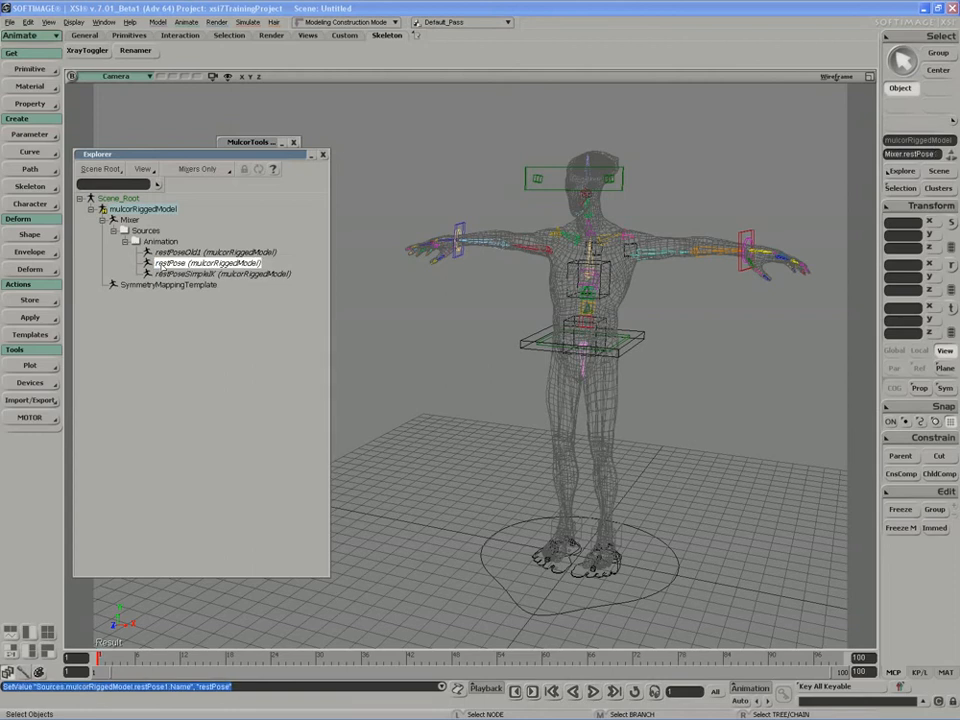
- Rename the restPoseOld1 animation source to restPoseOld and close the explorer
click(165, 252)
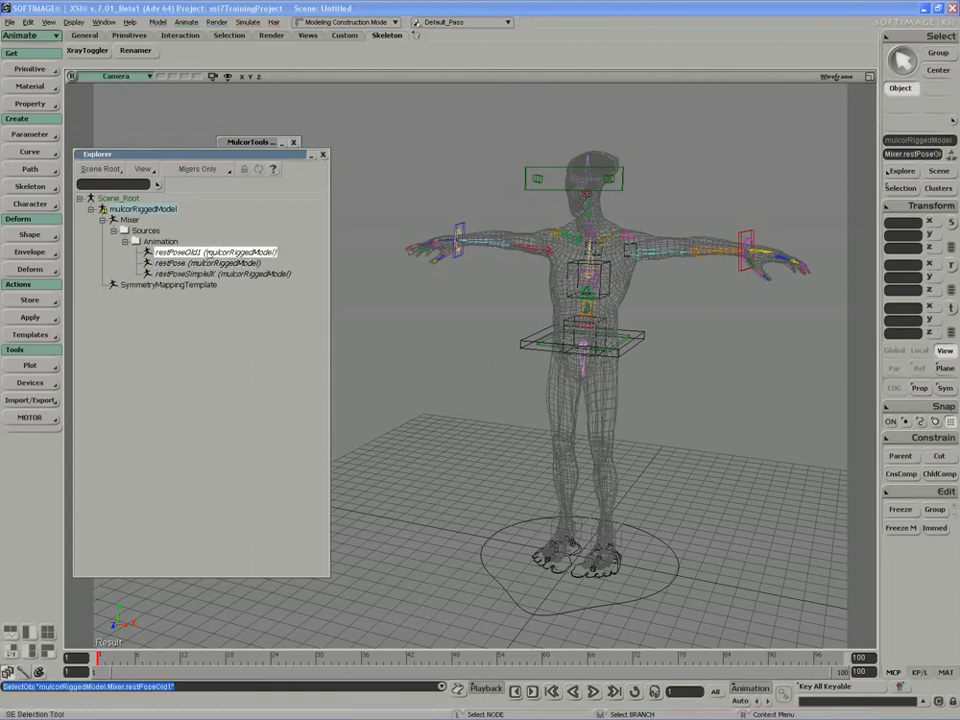
key(F2)
key(End)
key(BackSpace)
key(Return)
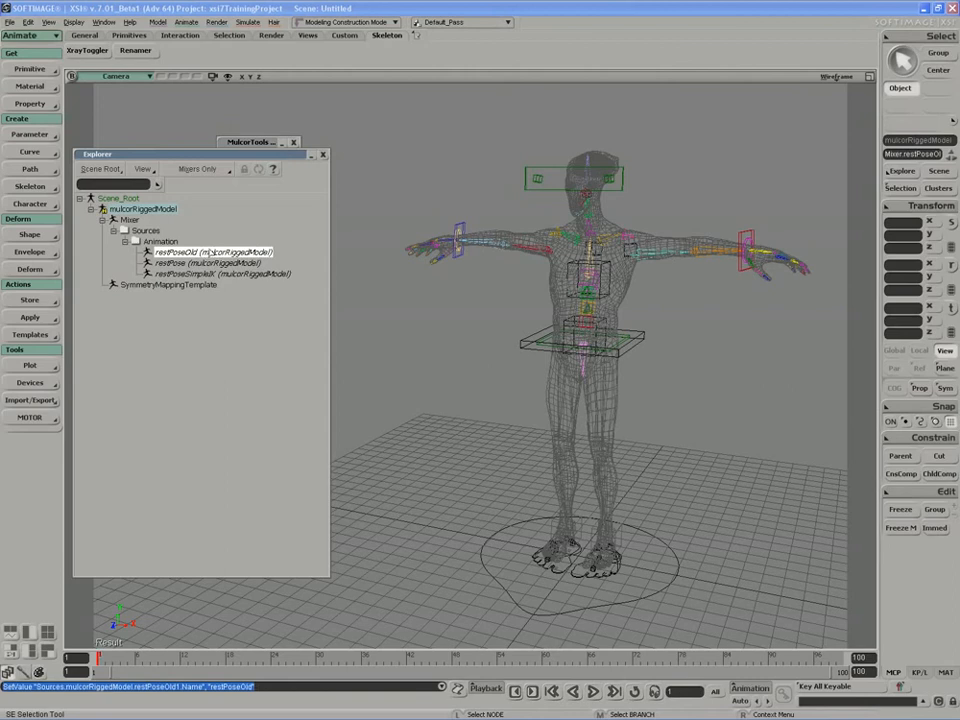
click(322, 155)
key(s)
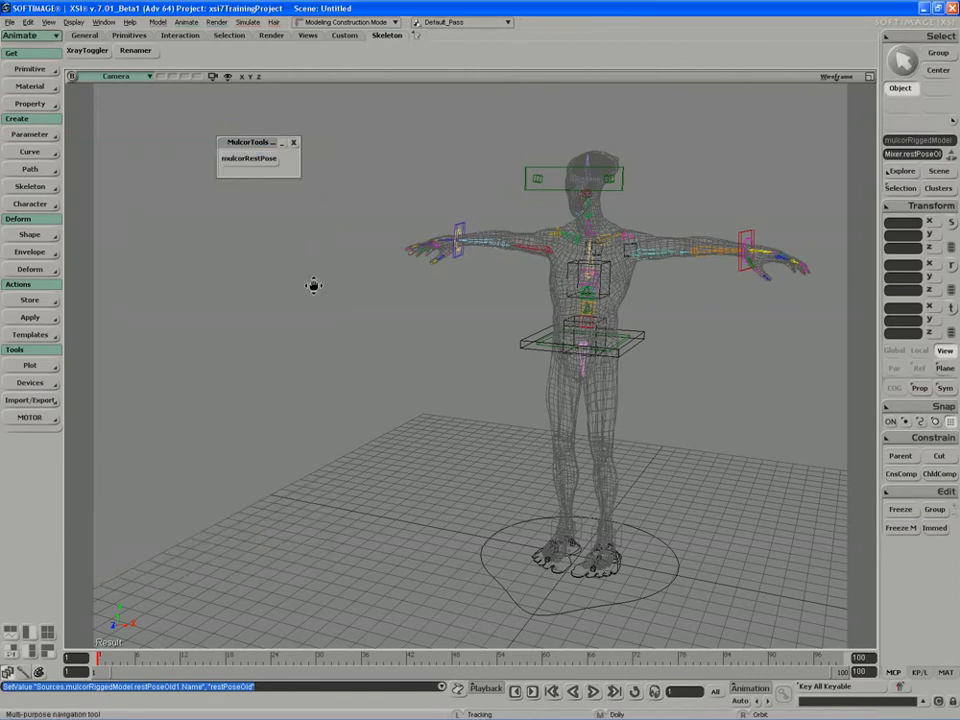
drag(313, 285, 289, 293)
middle_drag(289, 293, 277, 314)
key(space)
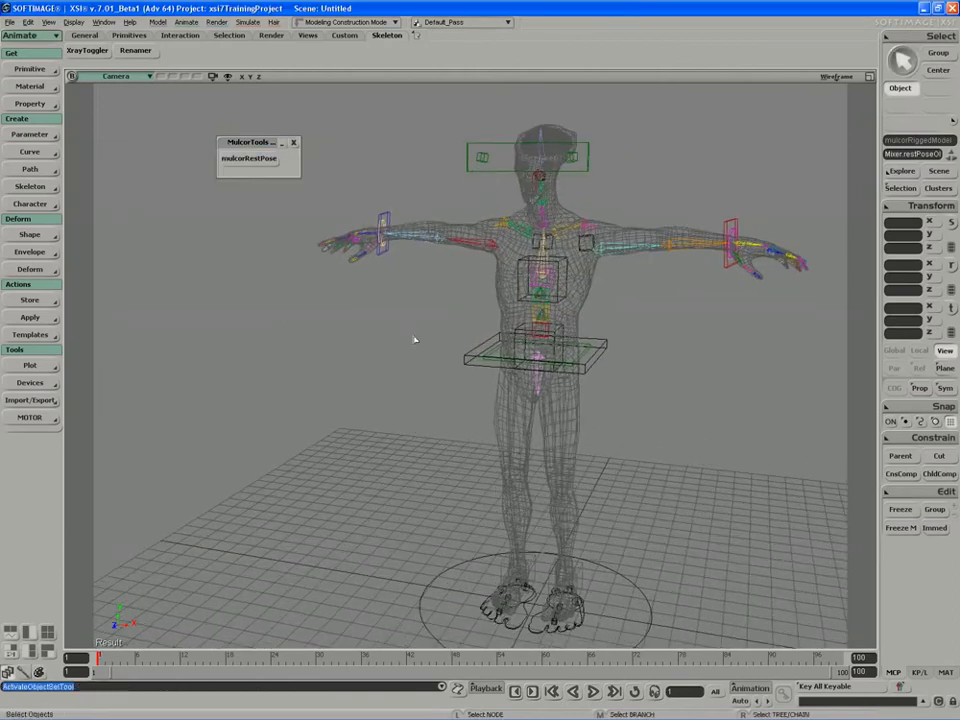
key(s)
mouse_move(484, 332)
right_down()
mouse_move(456, 336)
mouse_move(486, 338)
mouse_move(491, 328)
right_up()
middle_drag(491, 328, 482, 324)
right_drag(482, 324, 489, 319)
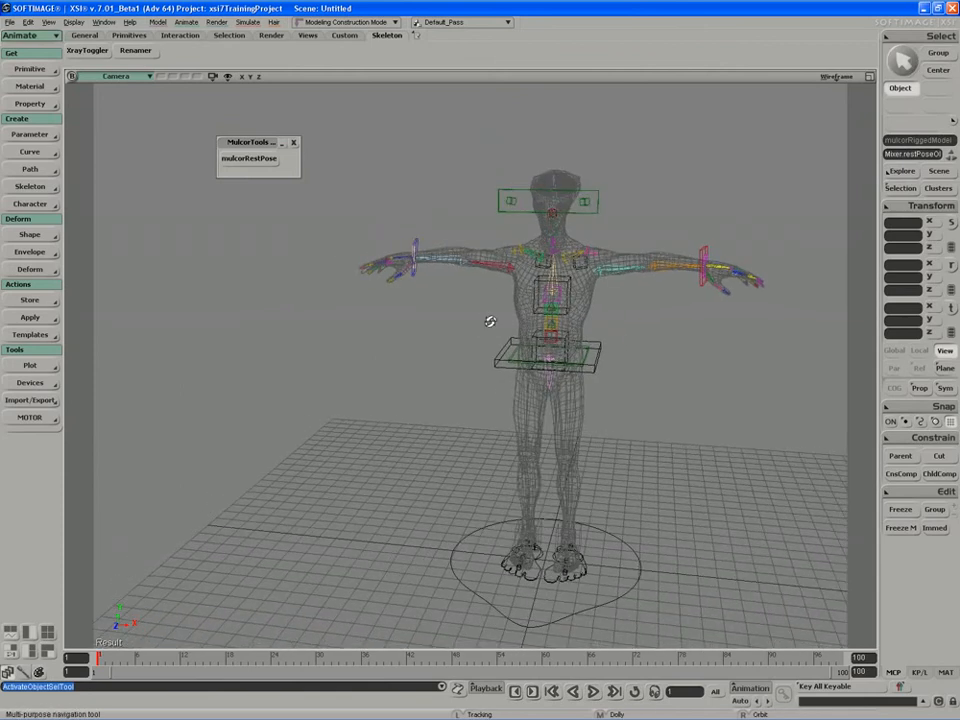
middle_drag(489, 319, 467, 323)
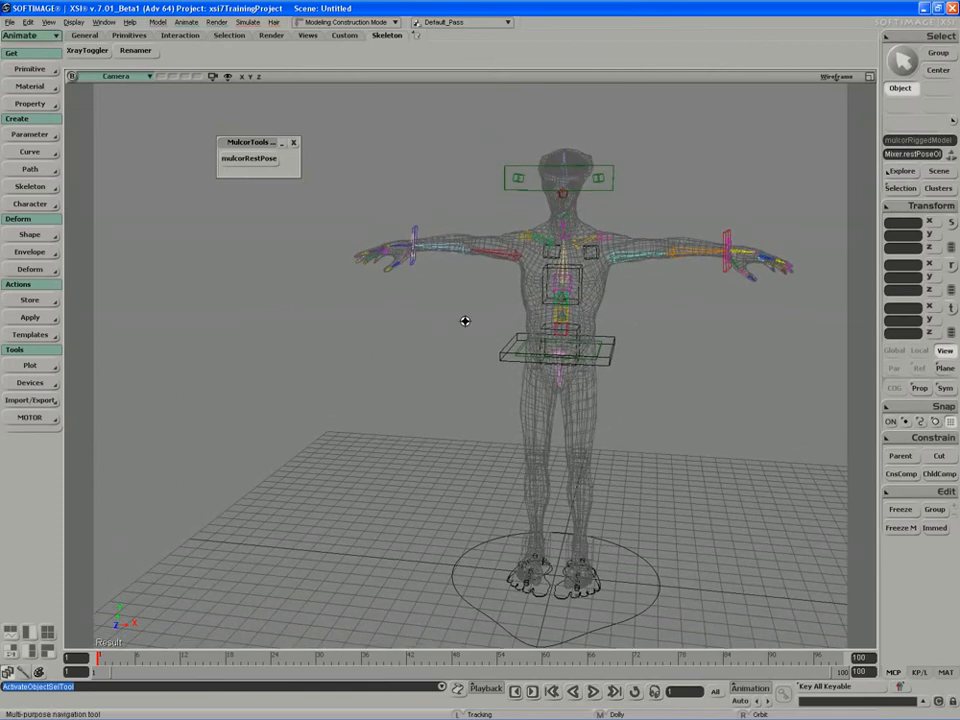
key(space)
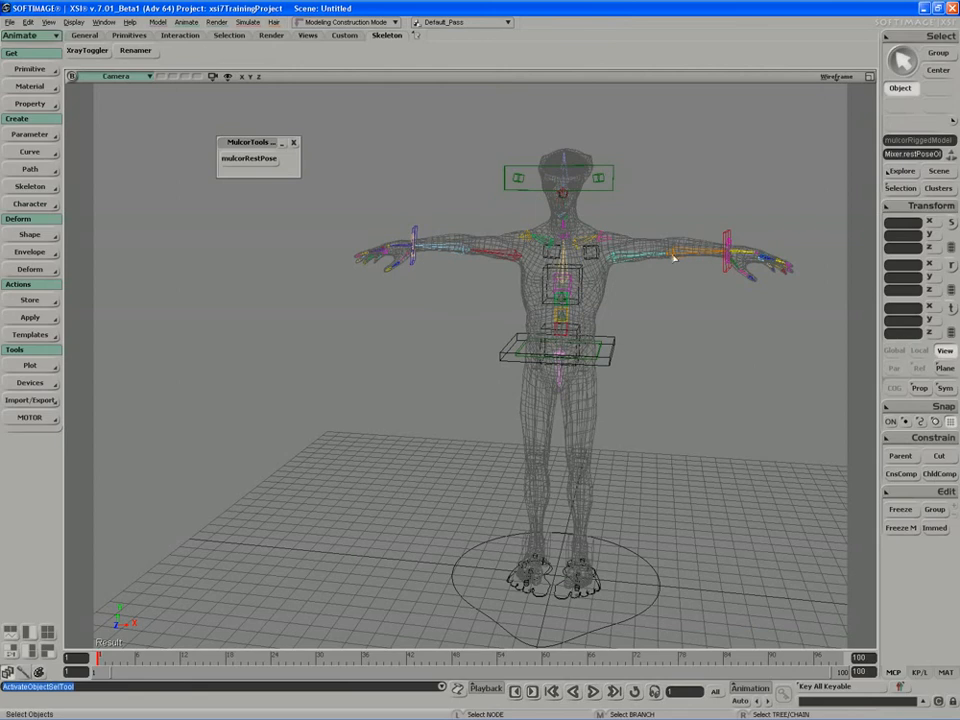
key(s)
right_drag(536, 268, 516, 264)
right_drag(486, 195, 572, 251)
right_drag(673, 279, 542, 253)
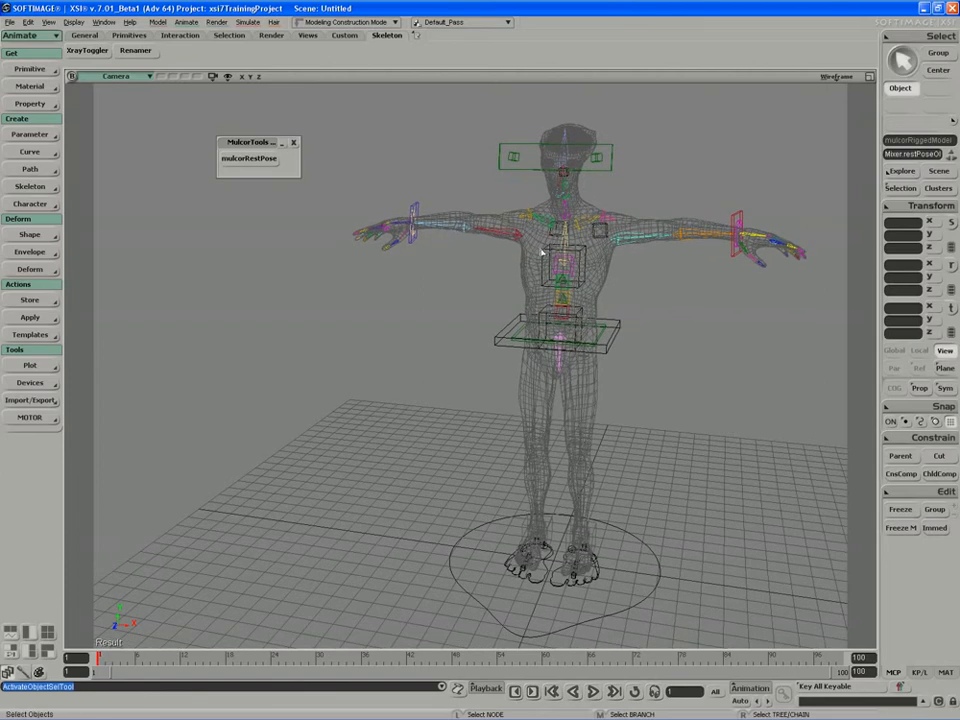
key(s)
drag(527, 319, 523, 320)
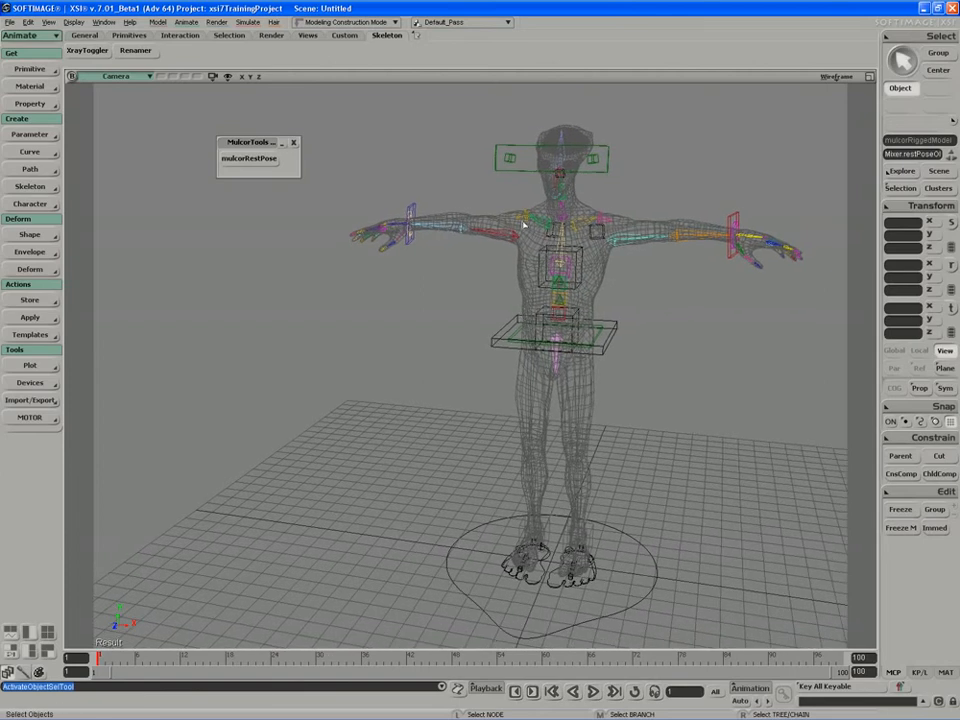
- Return the maximized camera view to the four-view layout and create three empty groups under the scene root
click(869, 77)
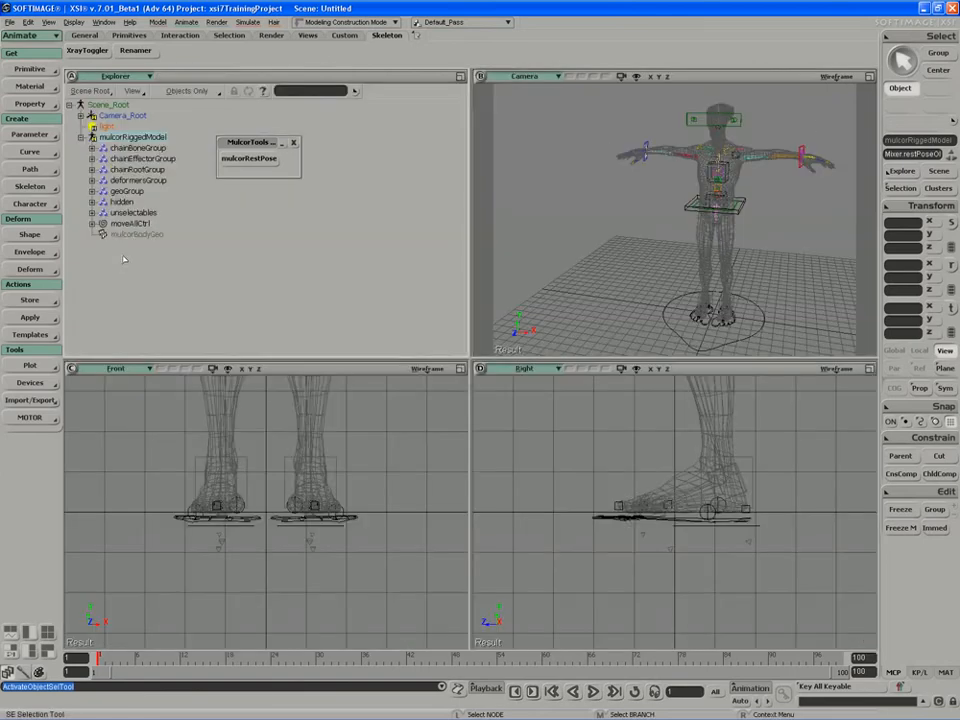
click(933, 509)
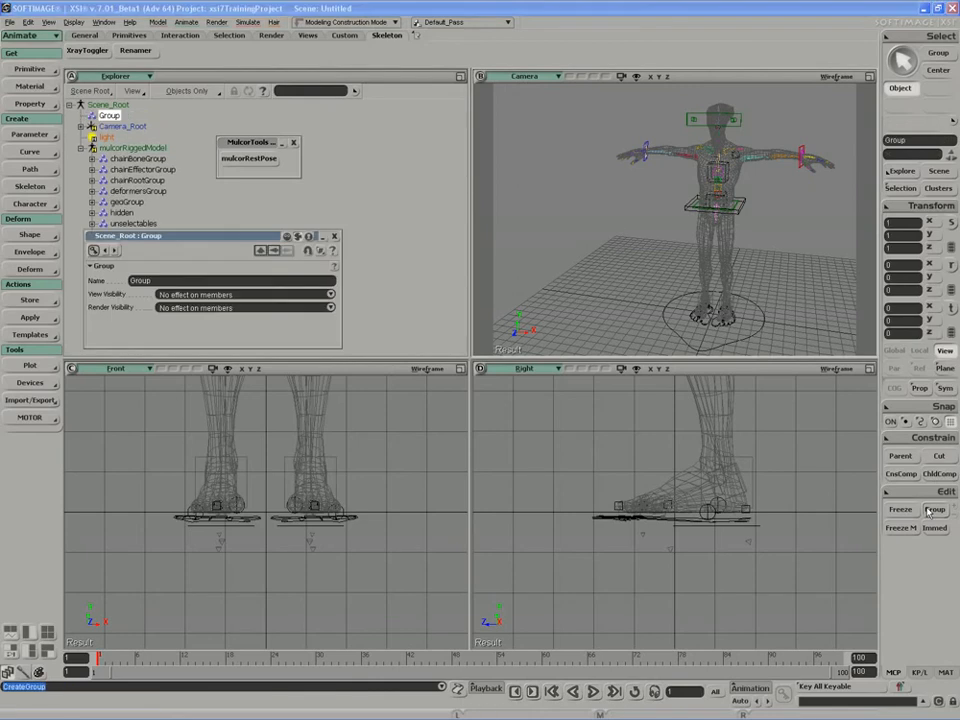
click(780, 431)
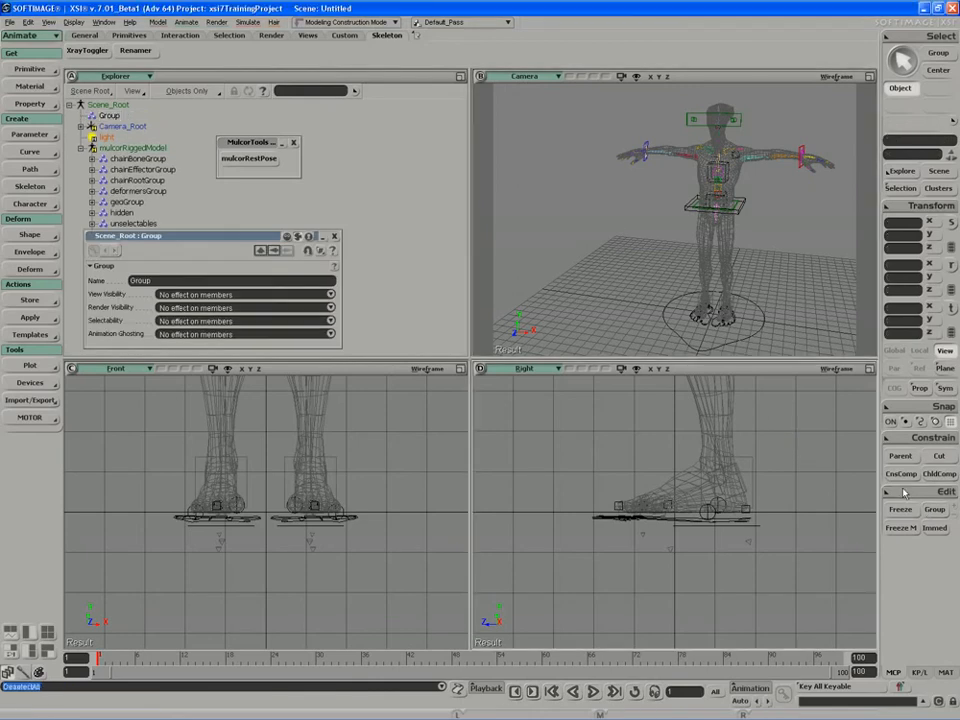
click(935, 509)
click(935, 509)
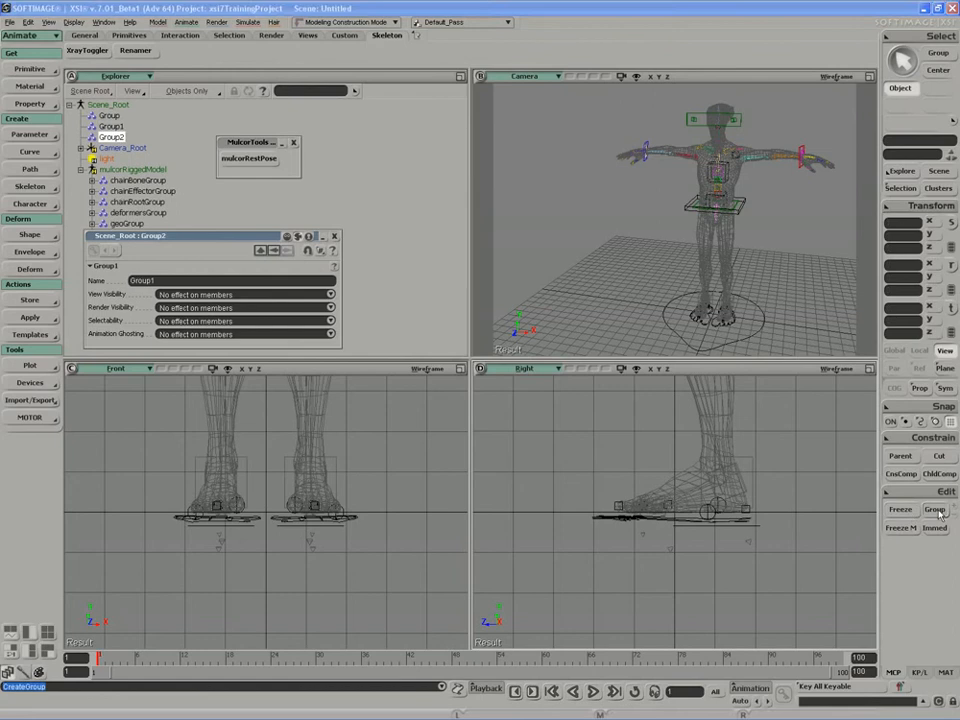
click(799, 463)
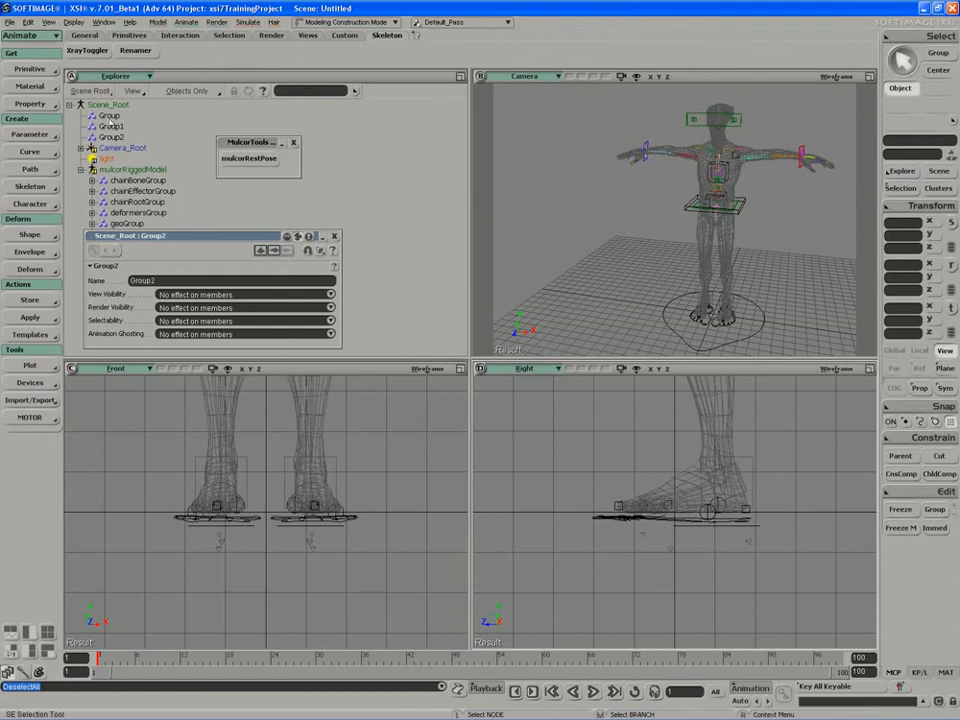
- Close the group properties, move the MulcorTools toolbar clear of the object list, and rename Group as leftSide
click(334, 237)
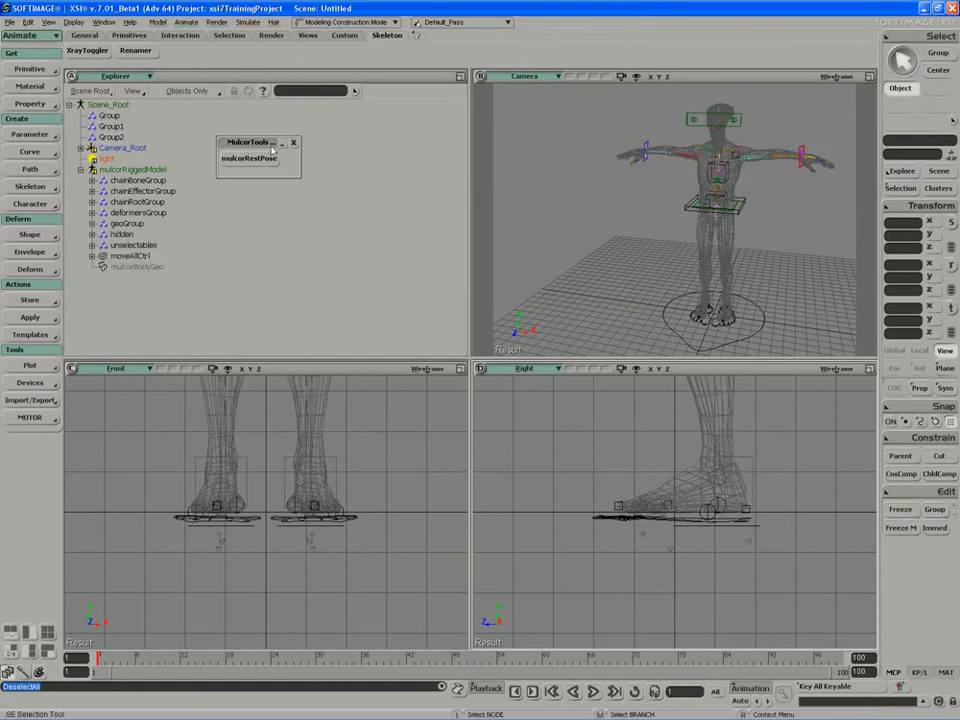
drag(270, 143, 162, 307)
click(112, 118)
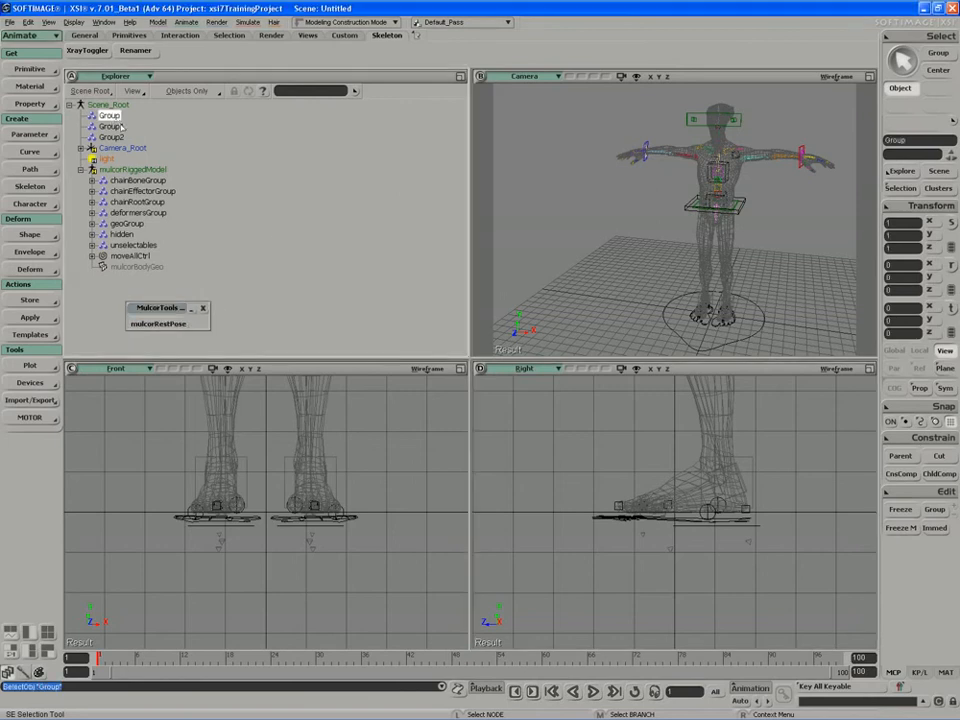
key(F2)
text(left)
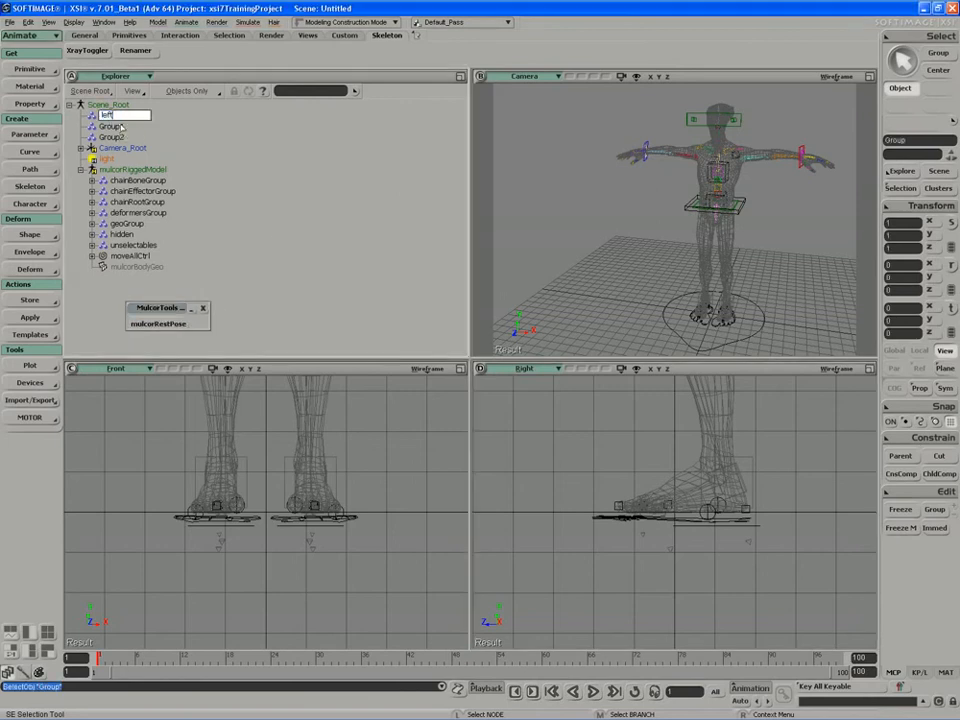
text(Side)
key(Return)
- Rename Group1 as rightSideControlsGroup
click(120, 126)
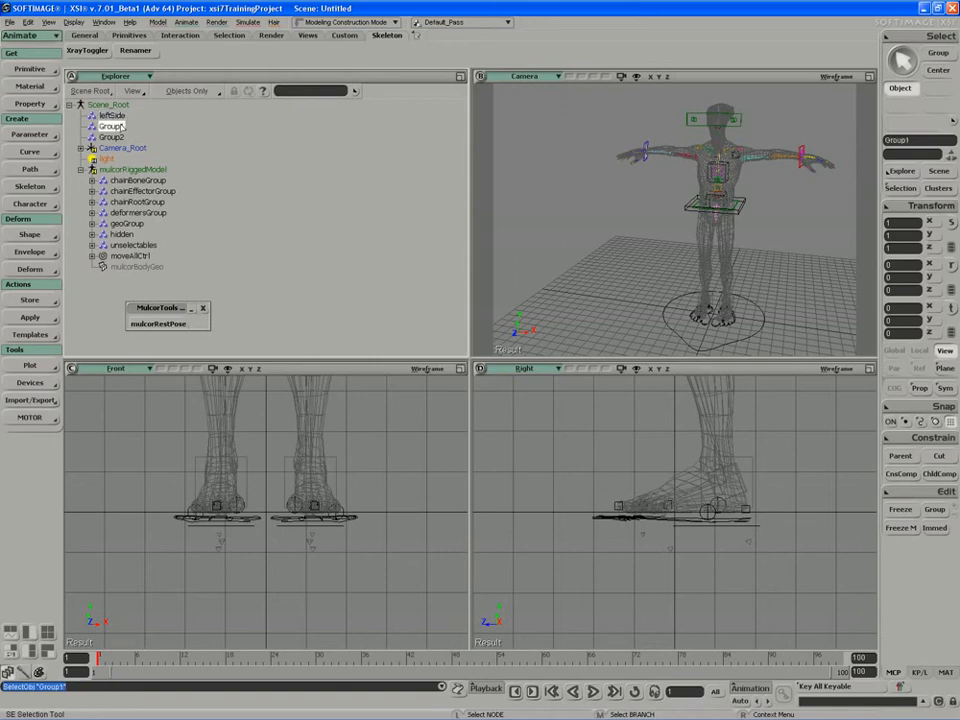
key(F2)
text(right)
text(SideControls)
text(Group)
key(Return)
- Rename the leftSide group as leftSideControlsGroup
click(108, 116)
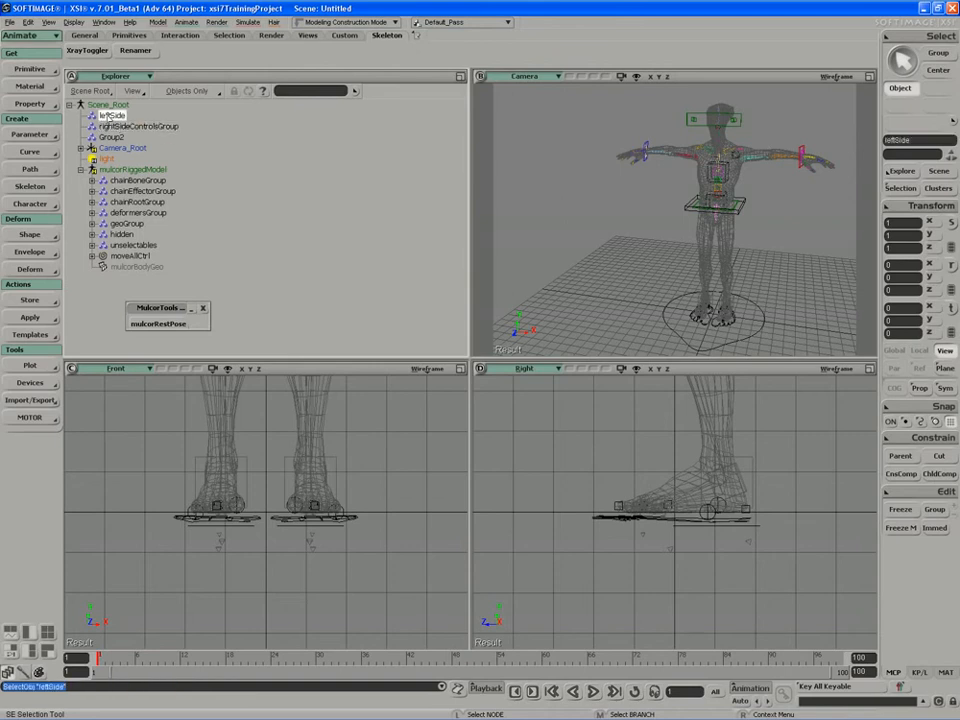
text(ControlsGroup)
key(Return)
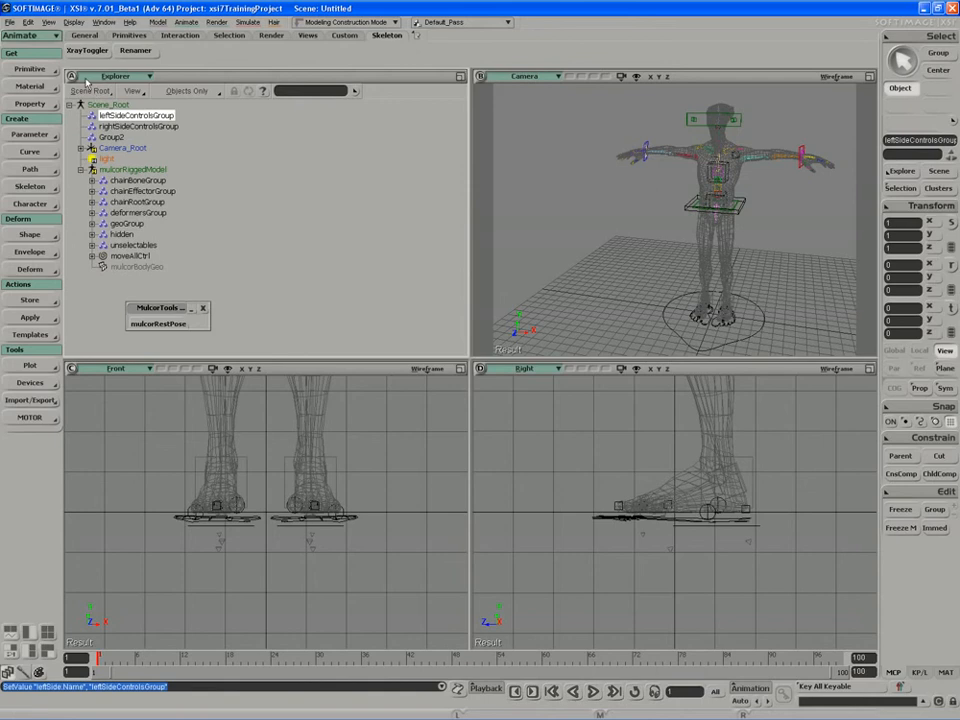
- Rename Group2 as middleControlsGroup
click(111, 137)
click(113, 137)
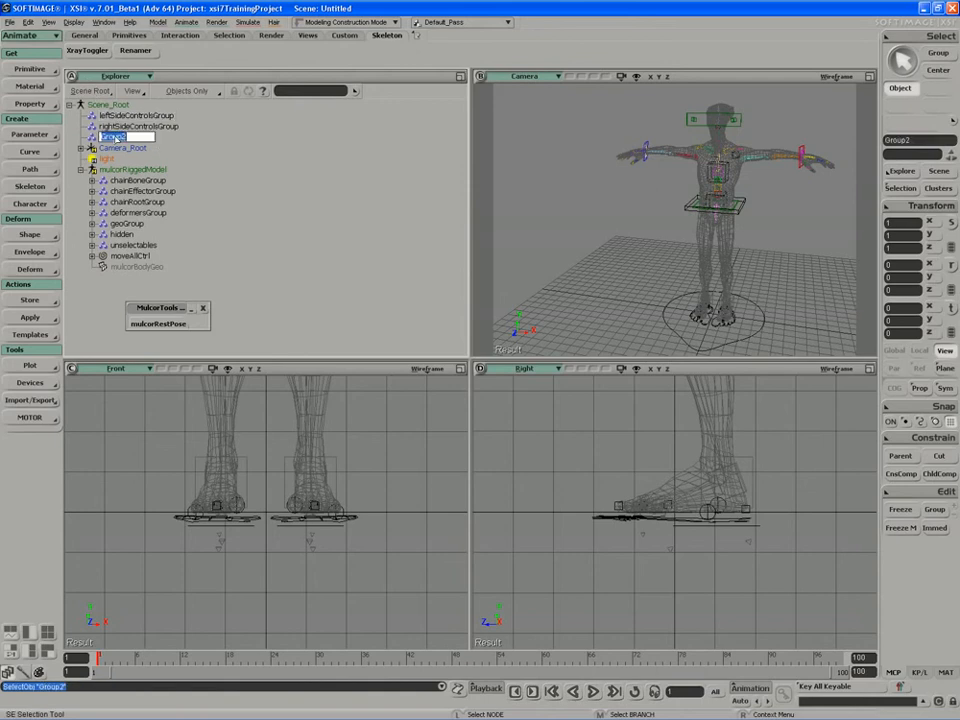
text(middleControlsGroup)
key(Return)
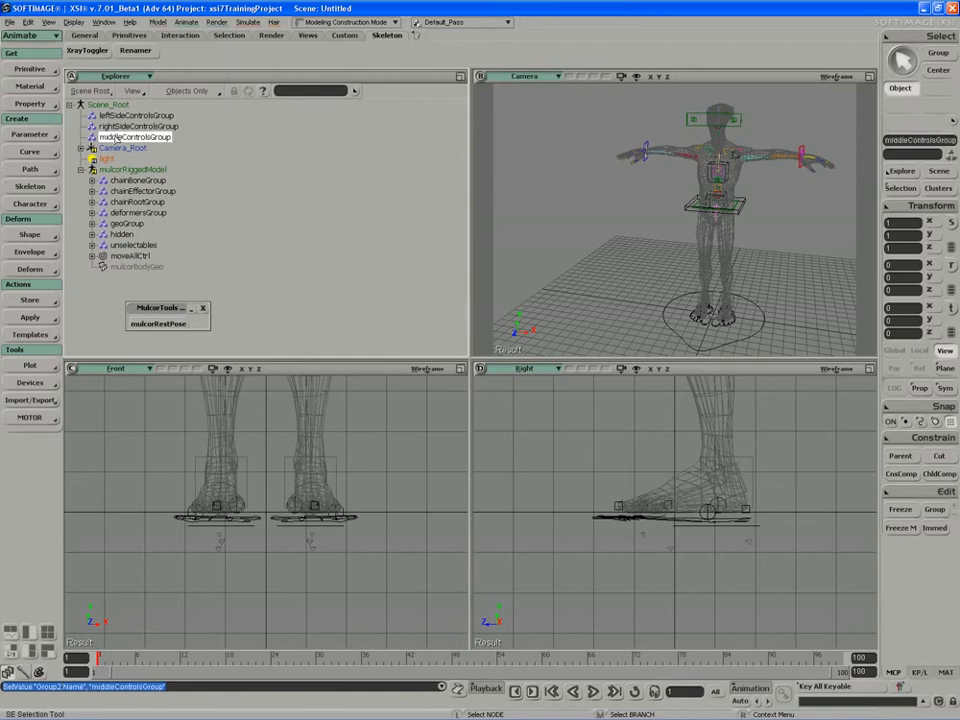
- Move the left, right and middle controls groups from the scene root into mulcorRiggedModel
click(117, 116)
shift+click(116, 138)
drag(117, 128, 117, 172)
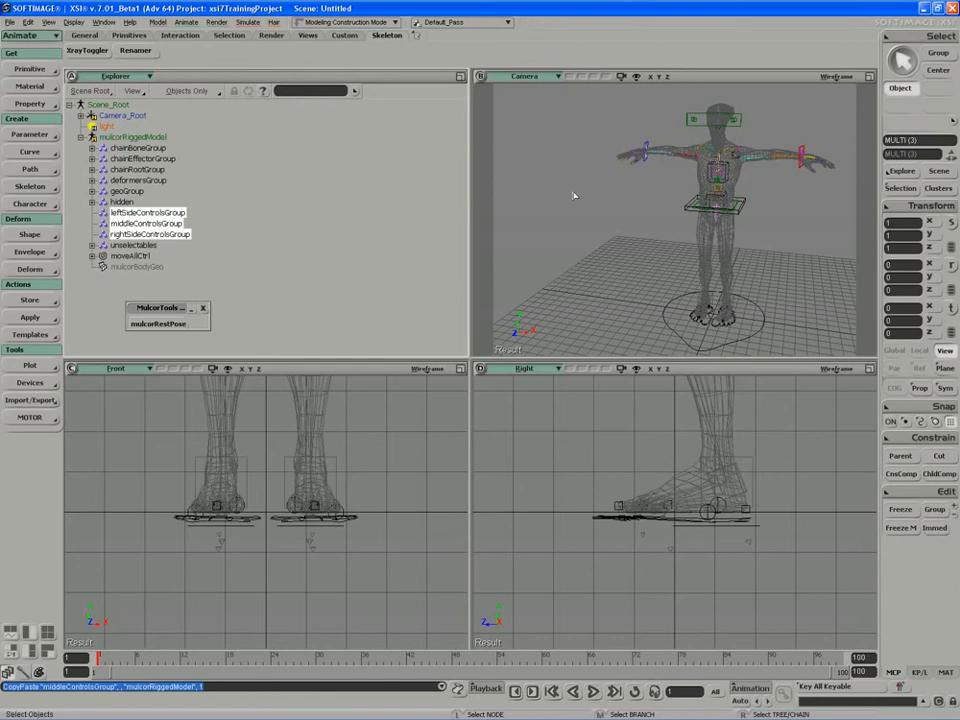
- Maximize the camera view and clear the current selection
key(F12)
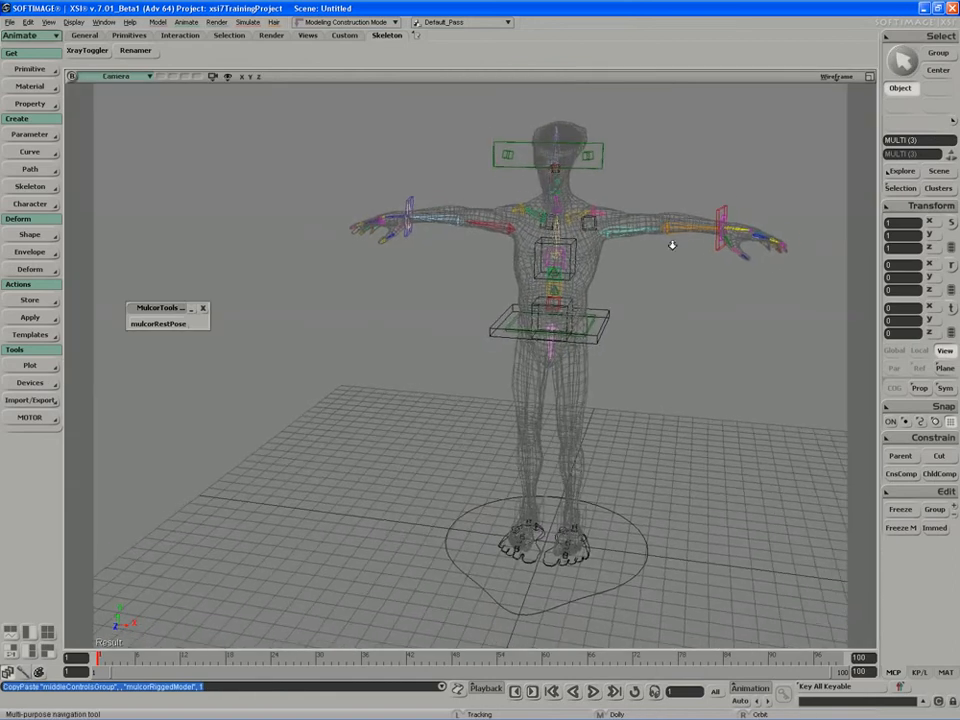
key(s)
right_drag(528, 290, 613, 308)
click(636, 169)
key(s)
middle_drag(647, 223, 639, 235)
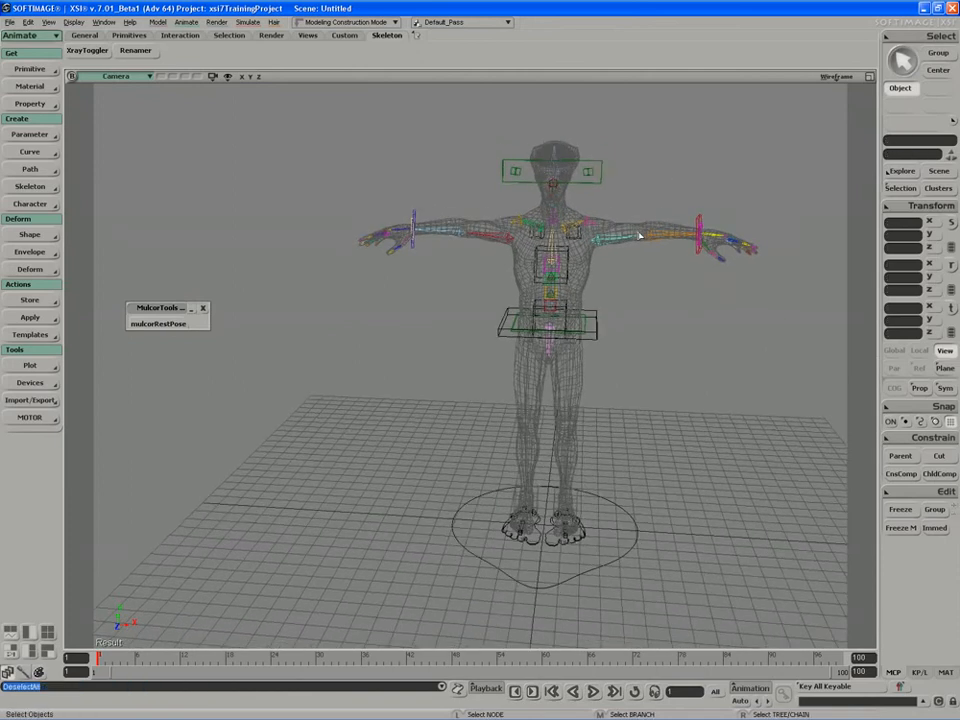
key(s)
drag(574, 375, 563, 354)
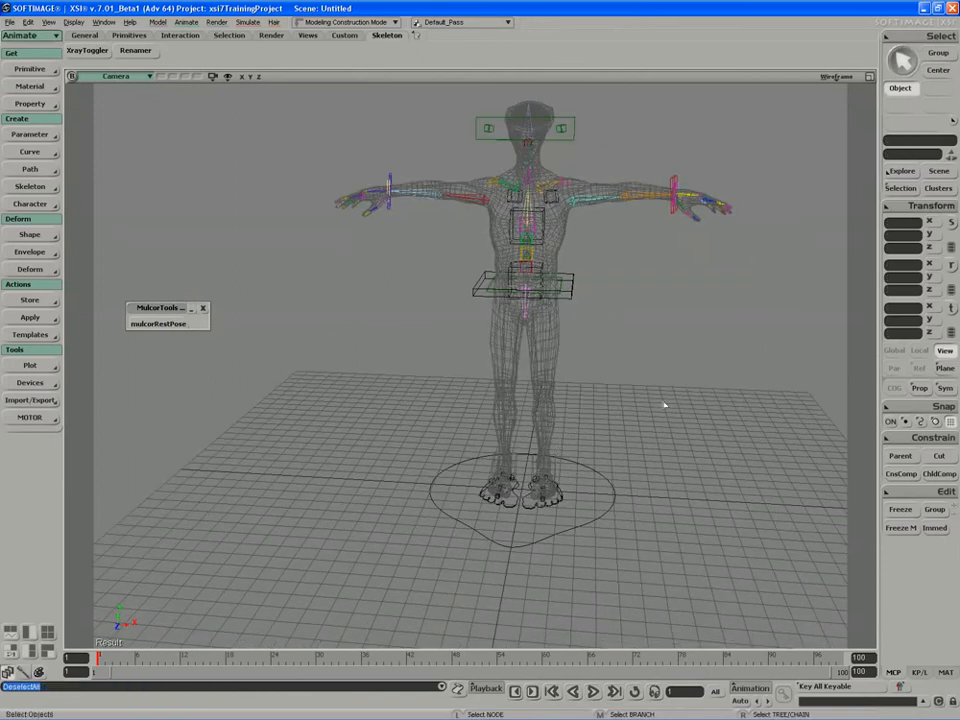
key(s)
right_drag(756, 165, 722, 186)
middle_drag(709, 197, 698, 212)
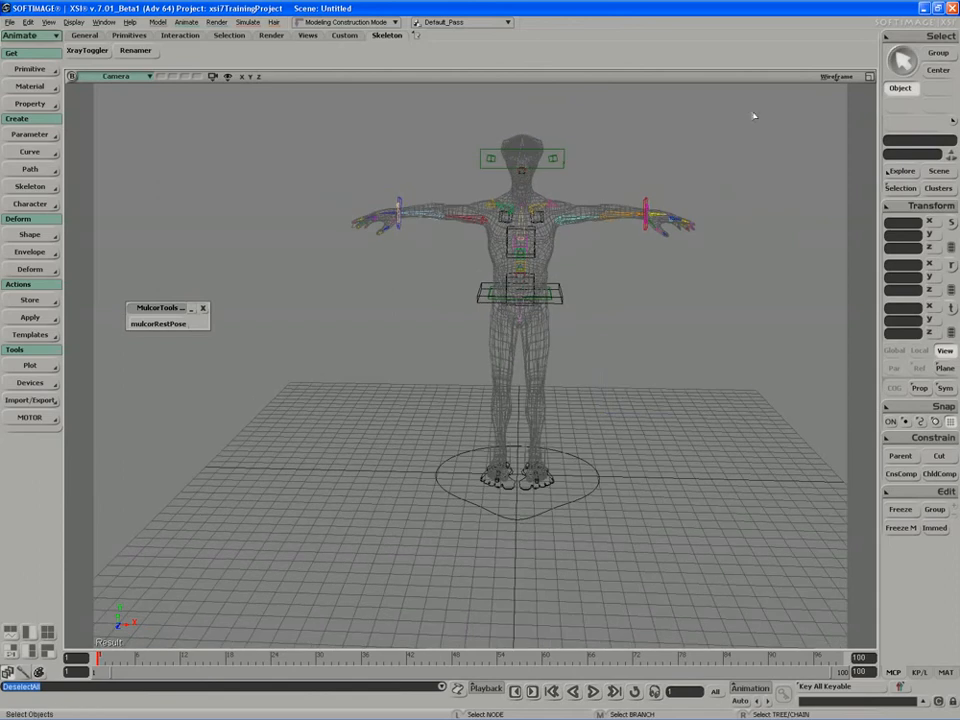
- Select the controls on the character's left side, including the foot controls but not the ground circle control
drag(752, 110, 536, 564)
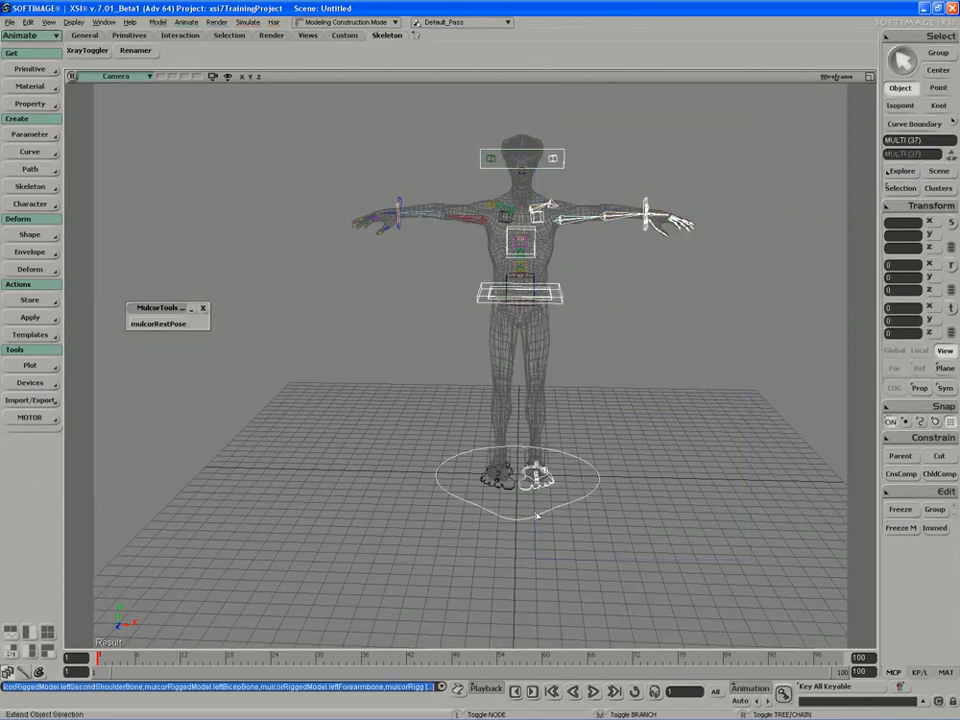
ctrl+click(536, 514)
key(s)
right_drag(536, 514, 527, 490)
middle_drag(527, 490, 458, 554)
shift+drag(542, 538, 553, 555)
key(s)
middle_drag(616, 448, 604, 465)
drag(604, 465, 553, 541)
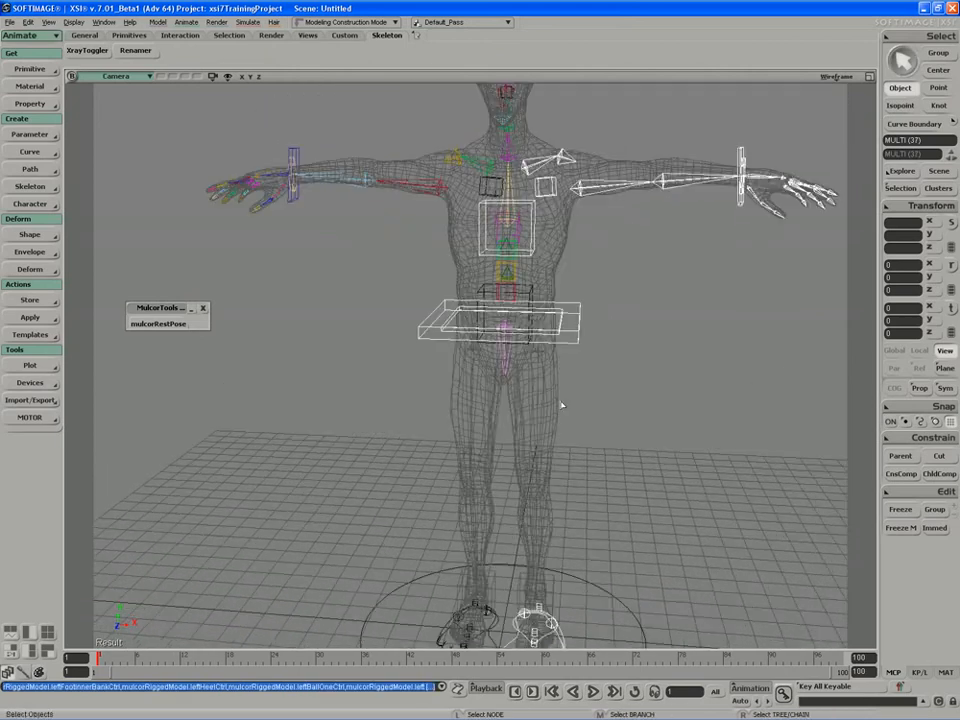
- Remove the hips control, the pelvis root and the eye direction control from the selection
ctrl+drag(540, 323, 505, 406)
key(s)
middle_drag(505, 406, 489, 418)
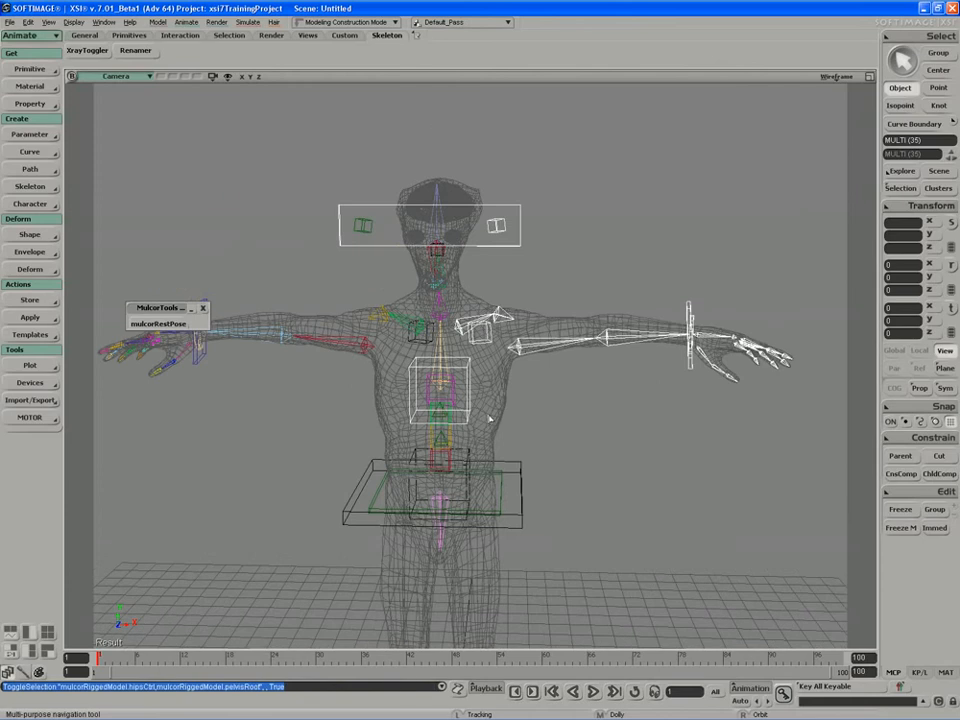
key(s)
drag(474, 338, 469, 361)
key(space)
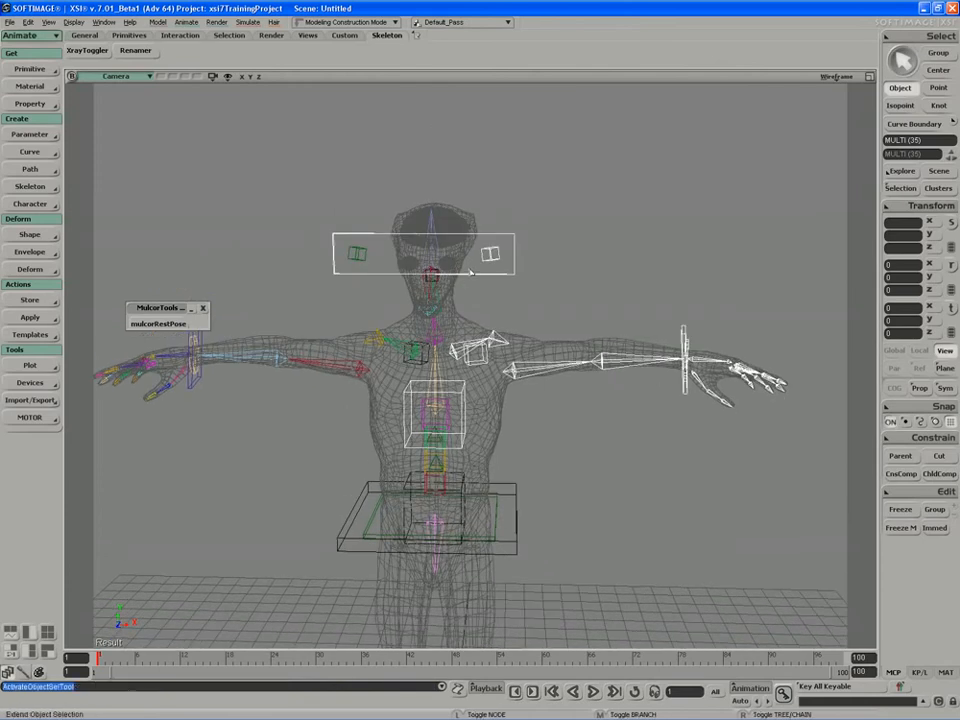
ctrl+drag(464, 264, 449, 281)
key(s)
middle_drag(448, 281, 442, 301)
right_drag(442, 301, 510, 283)
middle_drag(510, 283, 506, 283)
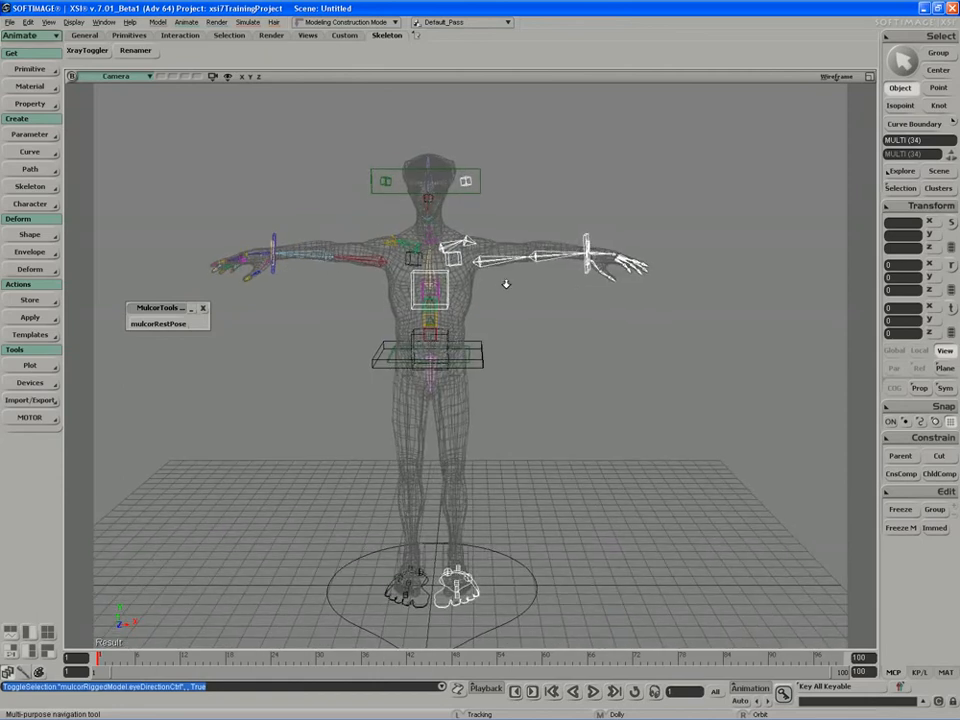
- Set the cube length of the headDirectionBaseCns control to 1.925 and close its properties
click(427, 200)
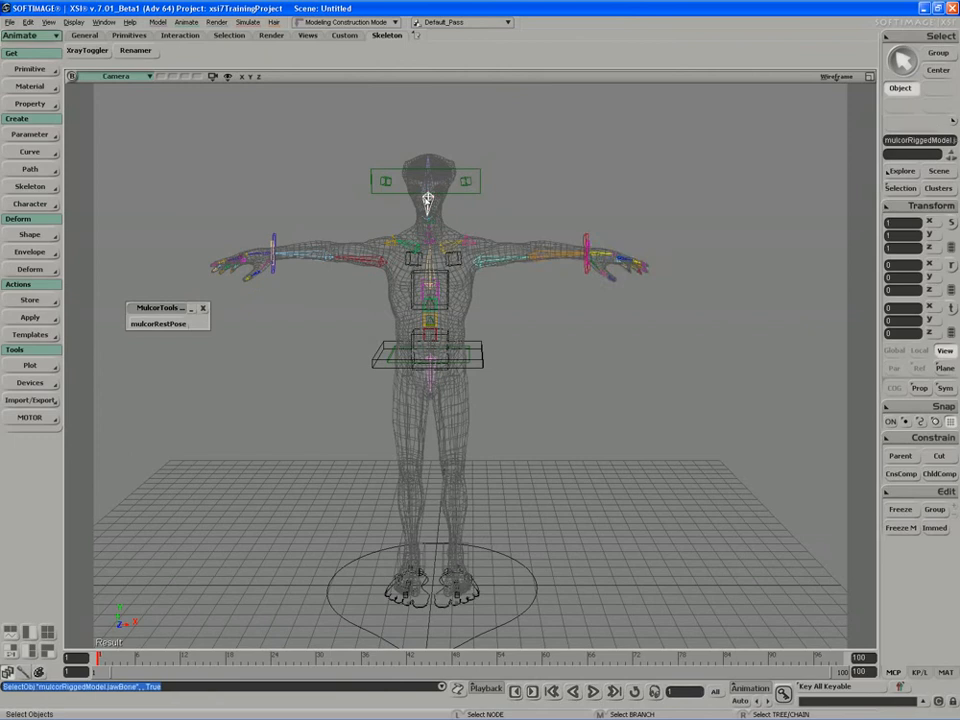
right_drag(431, 202, 454, 212)
key(space)
click(453, 213)
middle_drag(452, 216, 362, 228)
drag(362, 228, 357, 383)
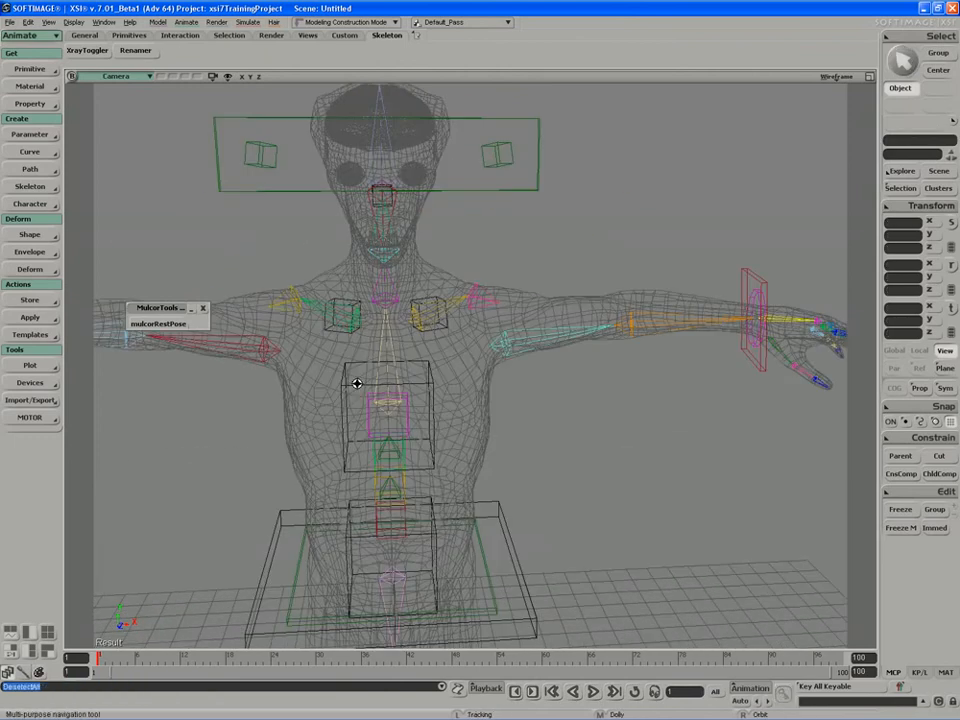
key(space)
click(378, 206)
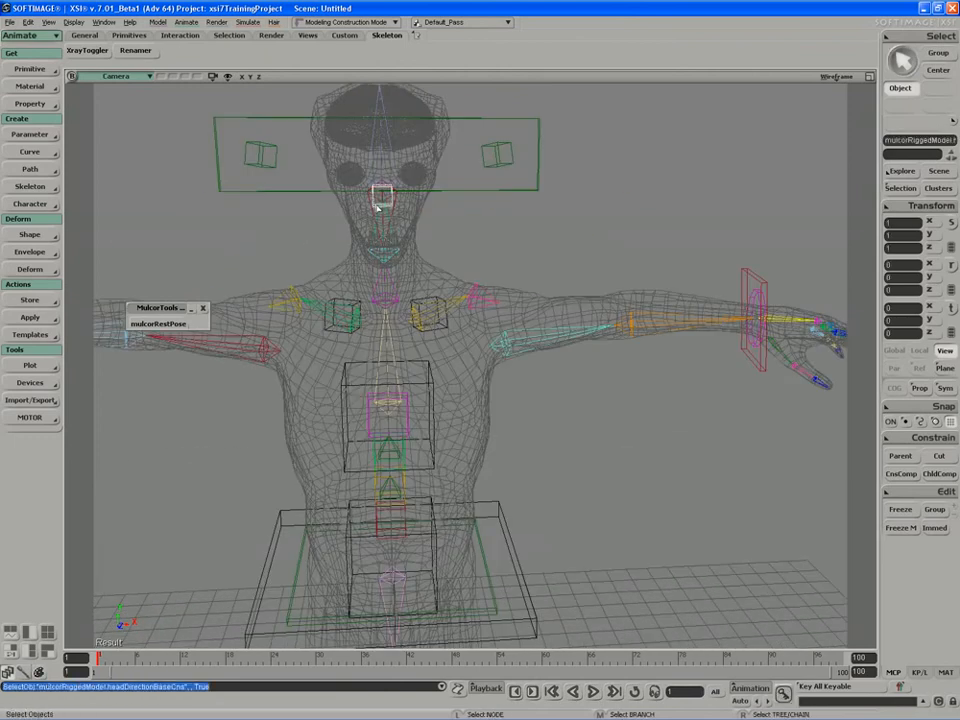
key(Return)
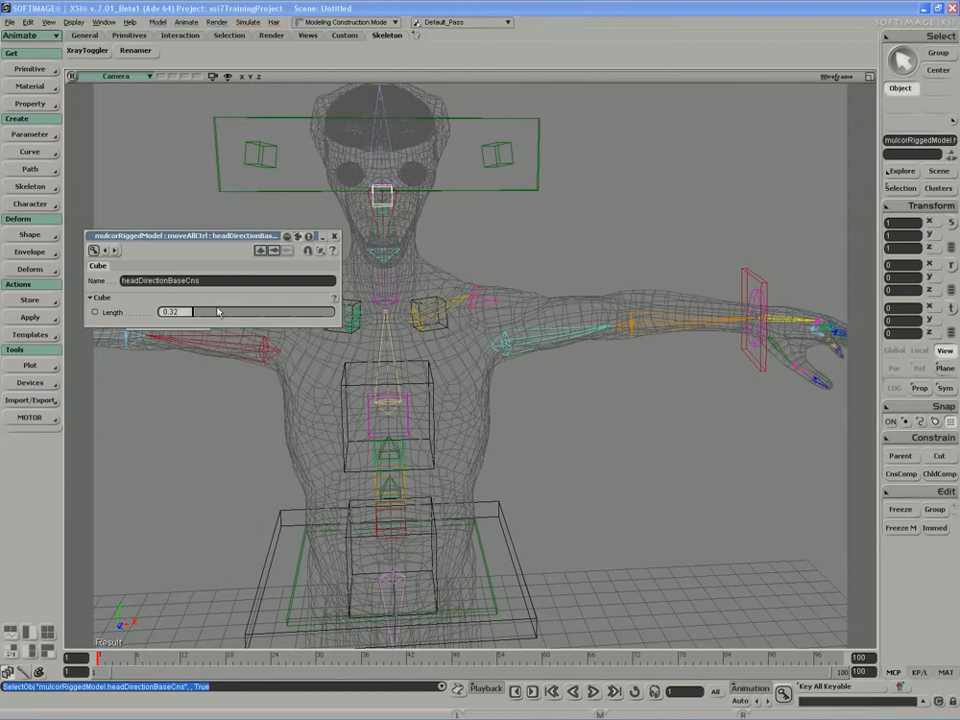
drag(193, 312, 200, 314)
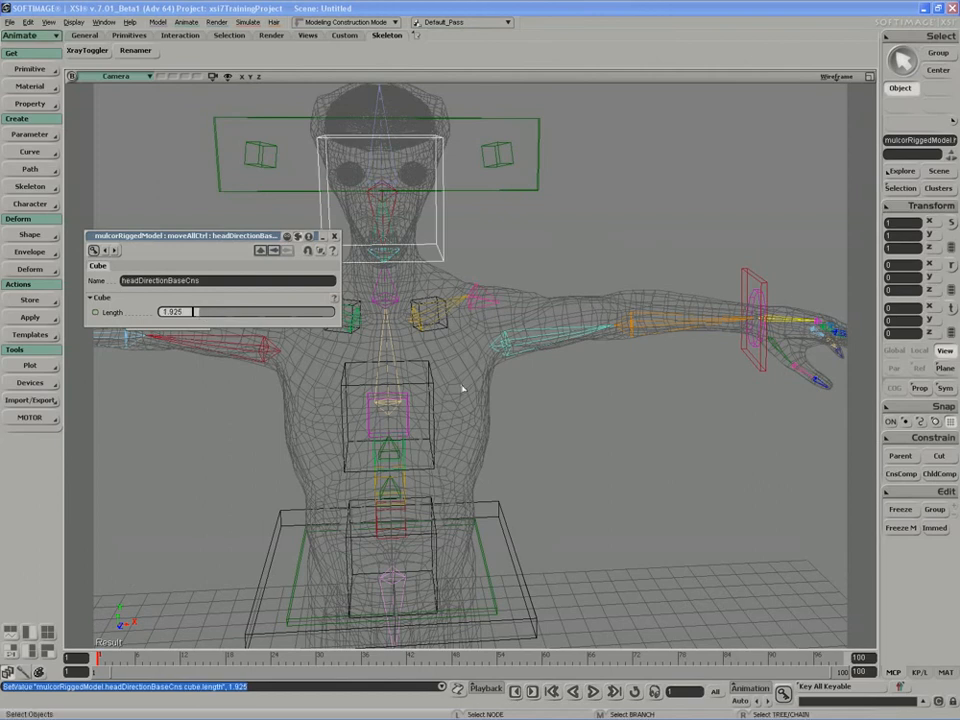
key(s)
middle_drag(461, 388, 344, 245)
key(space)
key(s)
click(334, 237)
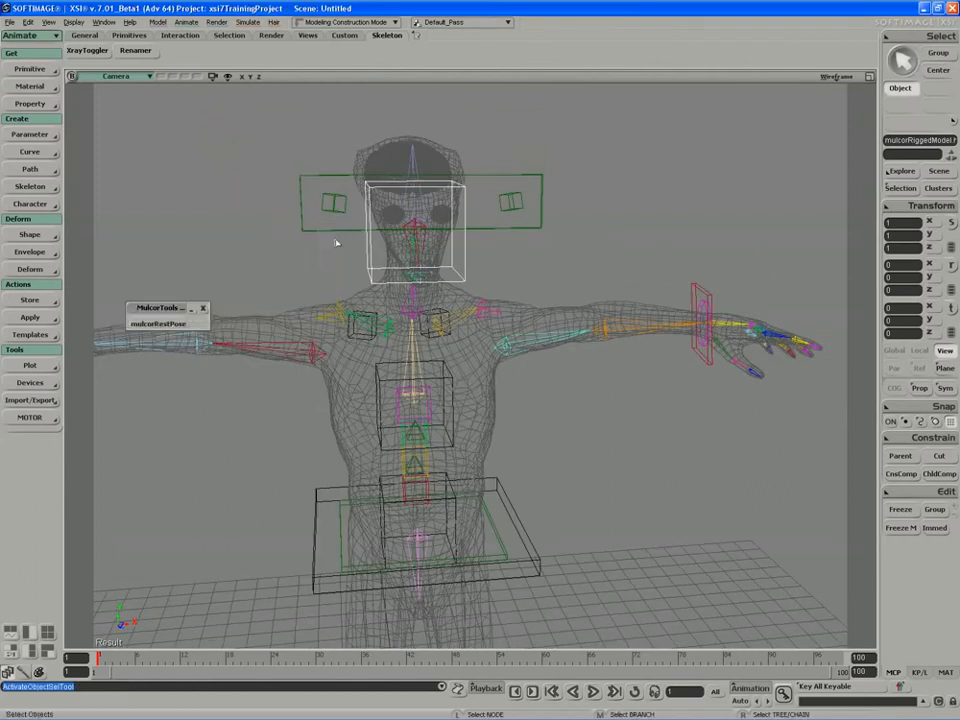
- Select the character's left-side controls, leaving out the ground circle, hip, spine base, chest and head direction controls
key(s)
right_drag(335, 243, 389, 289)
middle_drag(604, 401, 689, 181)
drag(705, 176, 407, 652)
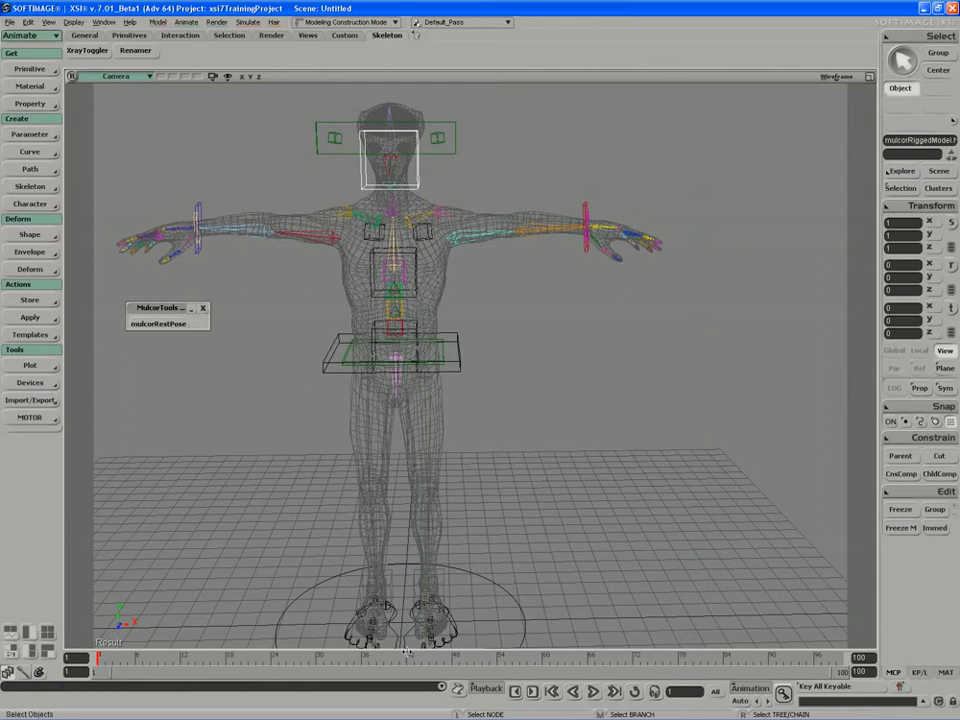
ctrl+click(486, 573)
ctrl+drag(448, 308, 436, 379)
ctrl+click(416, 331)
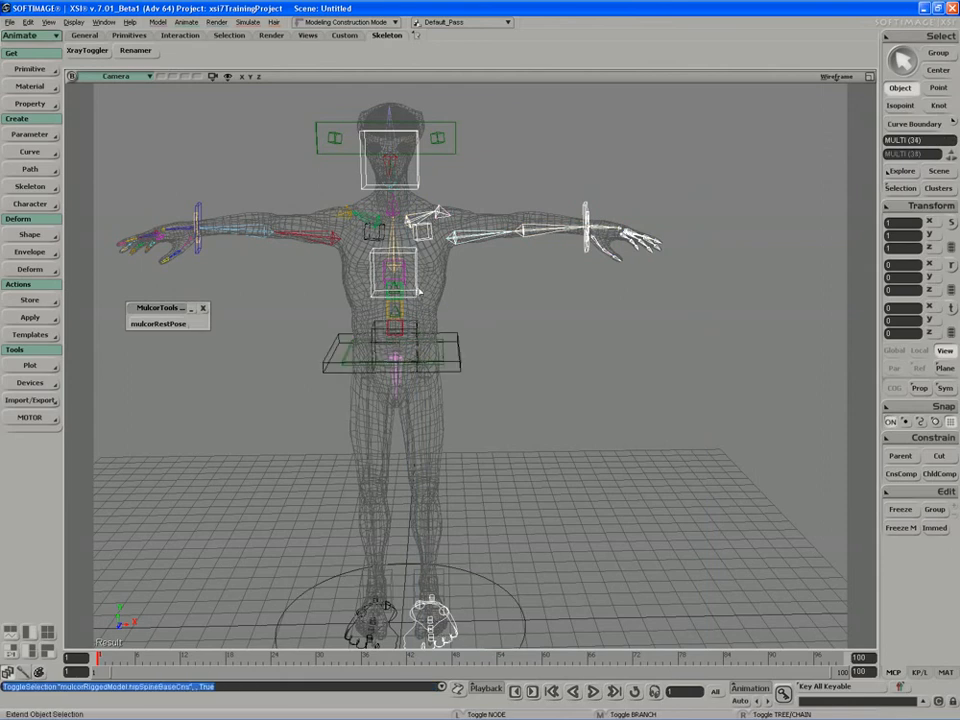
ctrl+click(419, 292)
ctrl+click(441, 224)
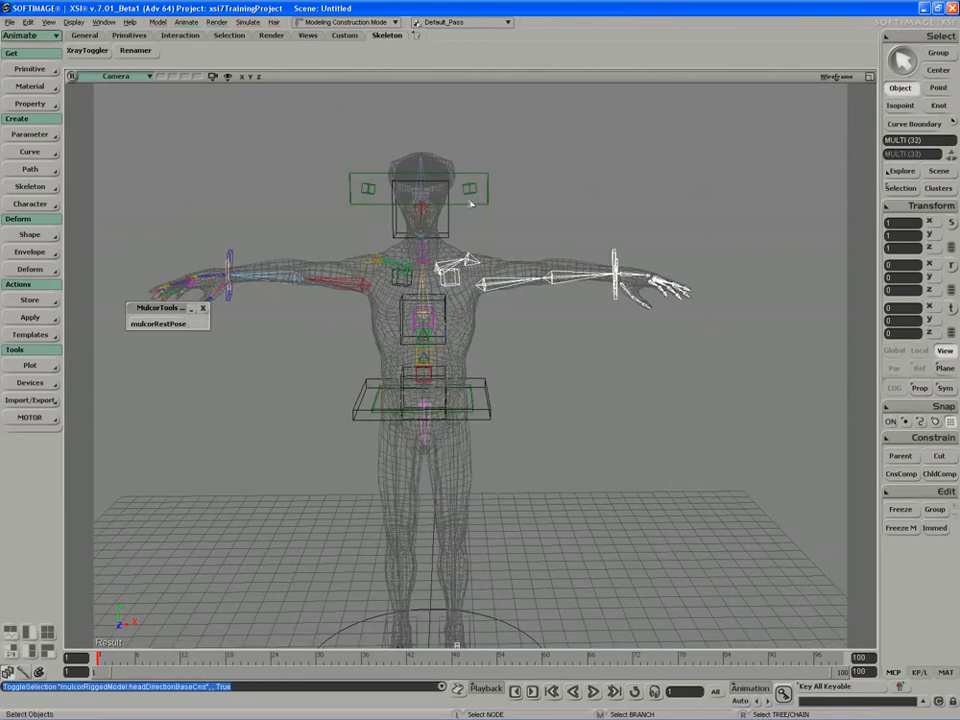
- Add the eye direction cube on the character's left (rightEyeDirectionCns) to the selection and return to the four-view layout
shift+click(470, 190)
key(s)
middle_drag(470, 190, 469, 209)
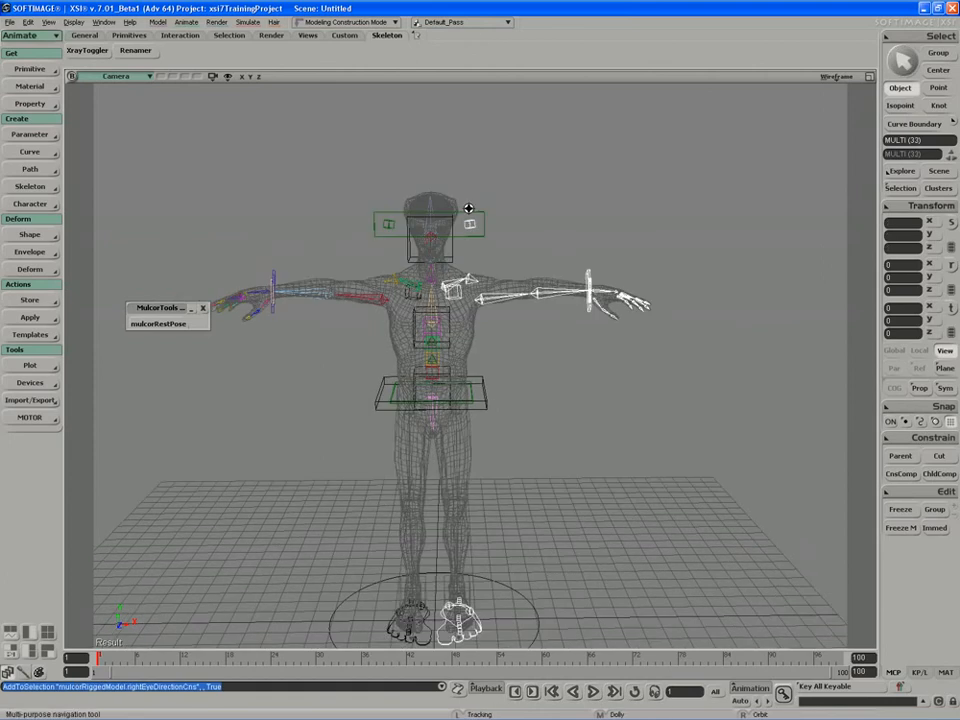
right_drag(469, 209, 486, 252)
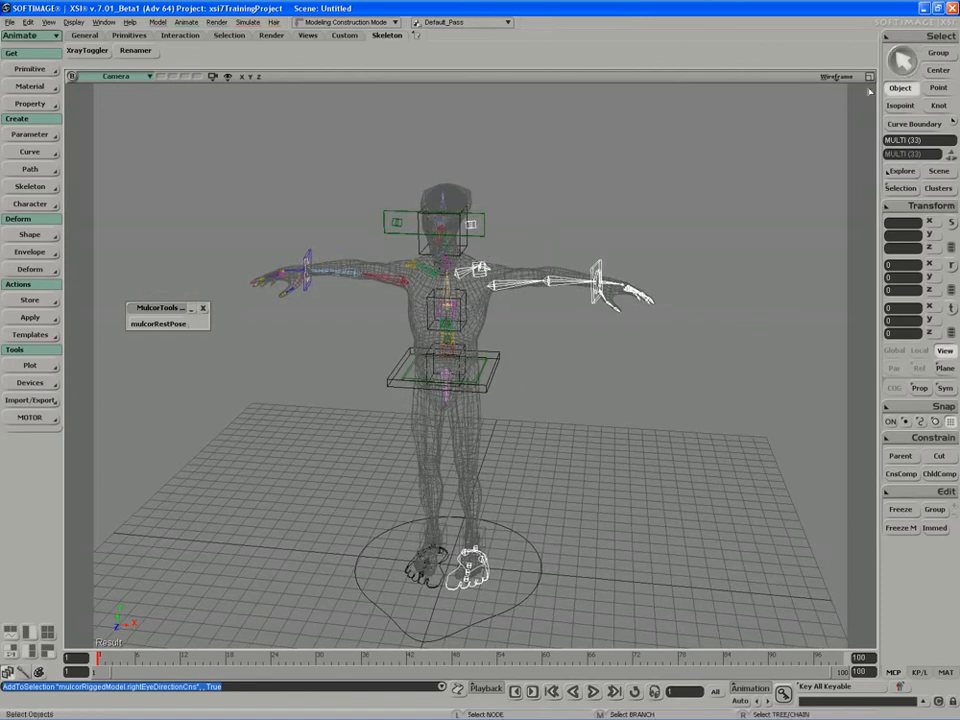
click(869, 77)
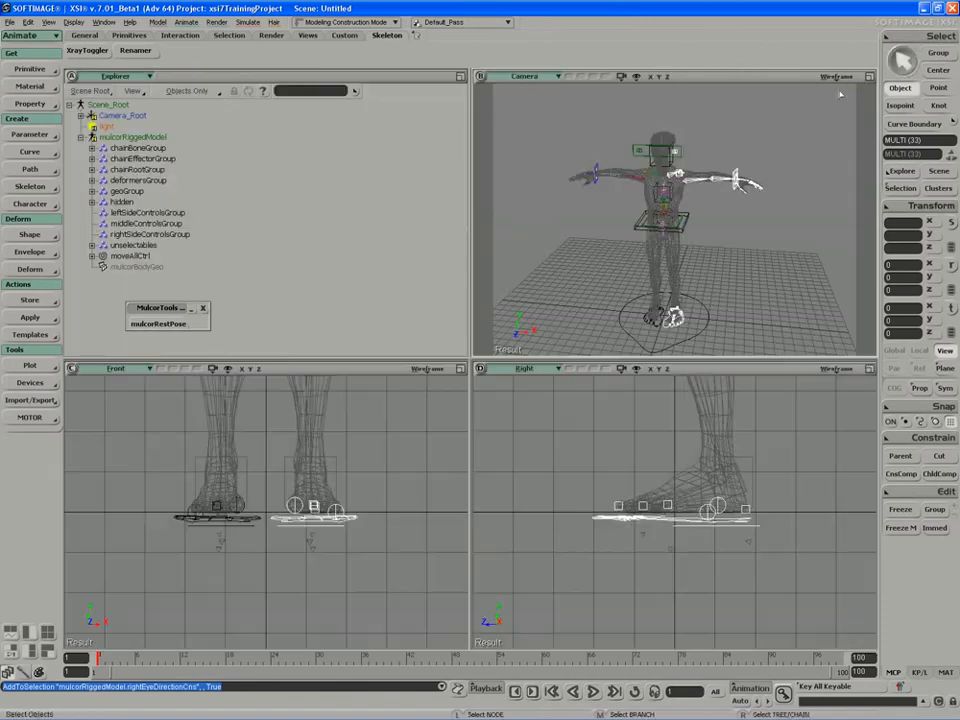
right_click(128, 215)
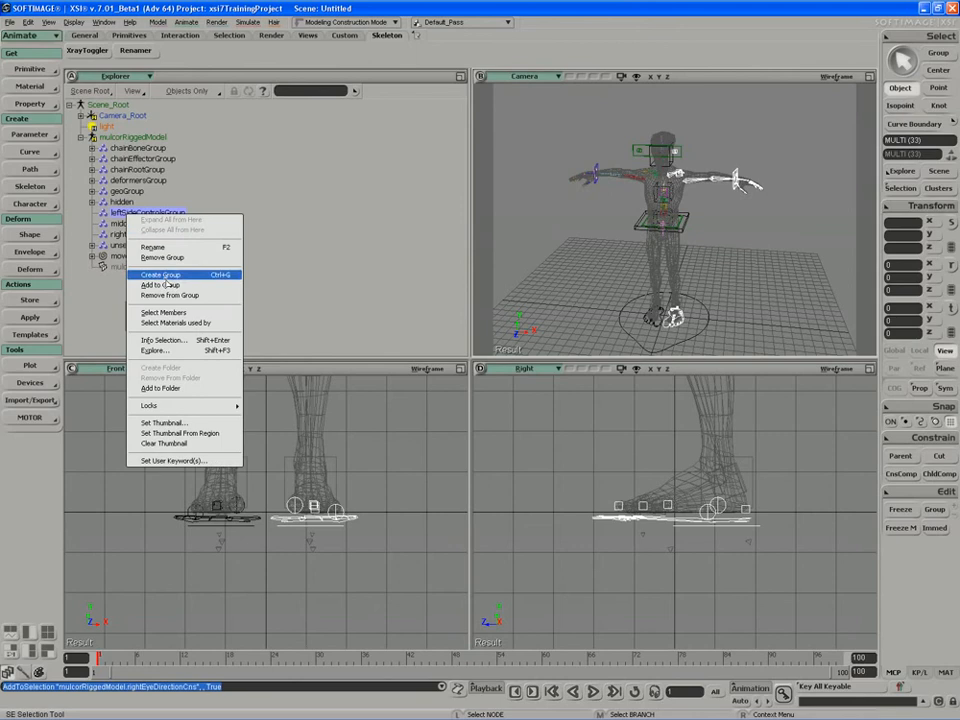
click(160, 274)
key(ctrl+z)
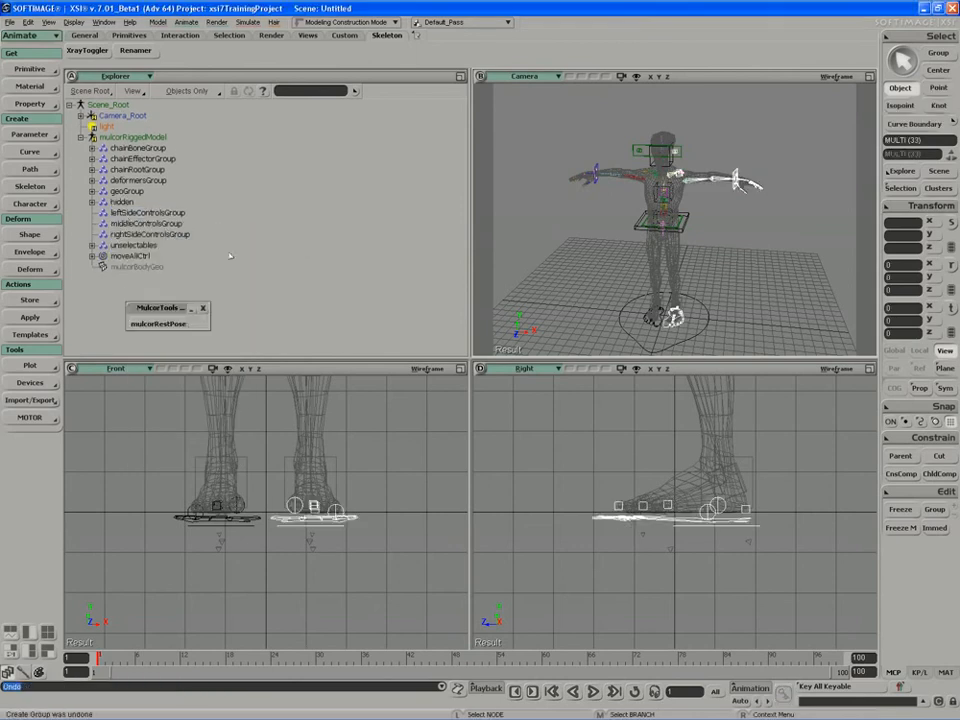
- Add the selected controls to leftSideControlsGroup and select that group
right_click(133, 213)
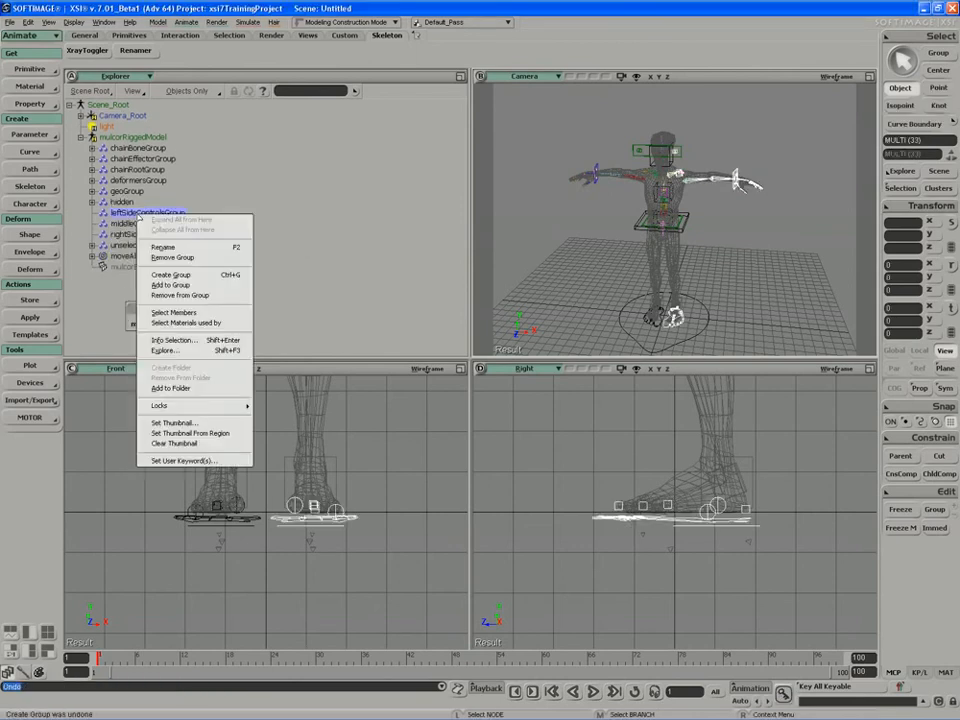
click(135, 222)
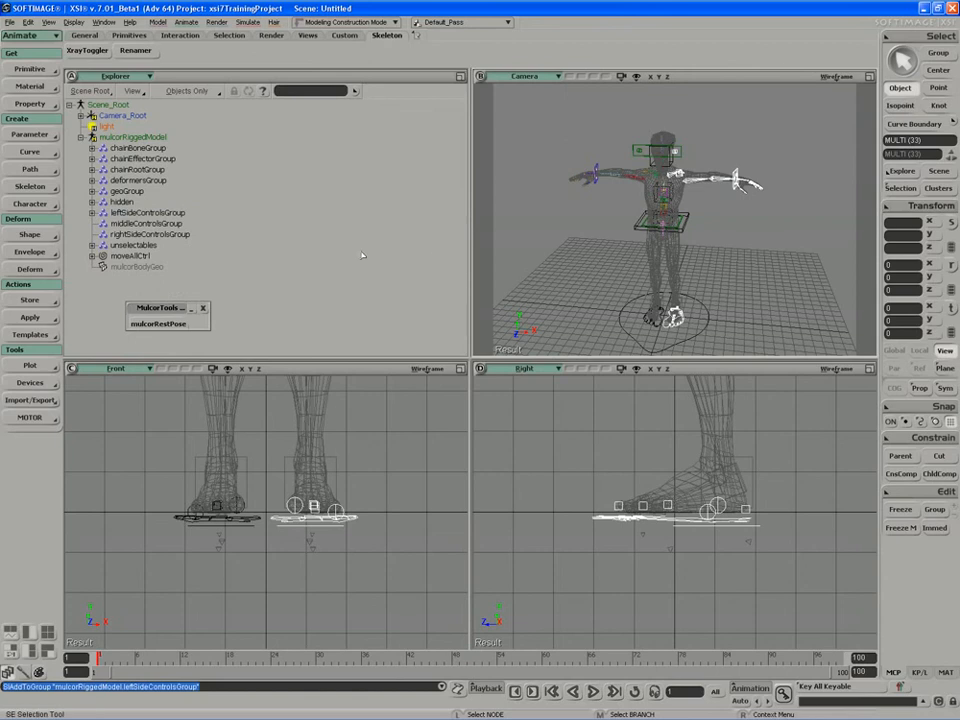
click(135, 214)
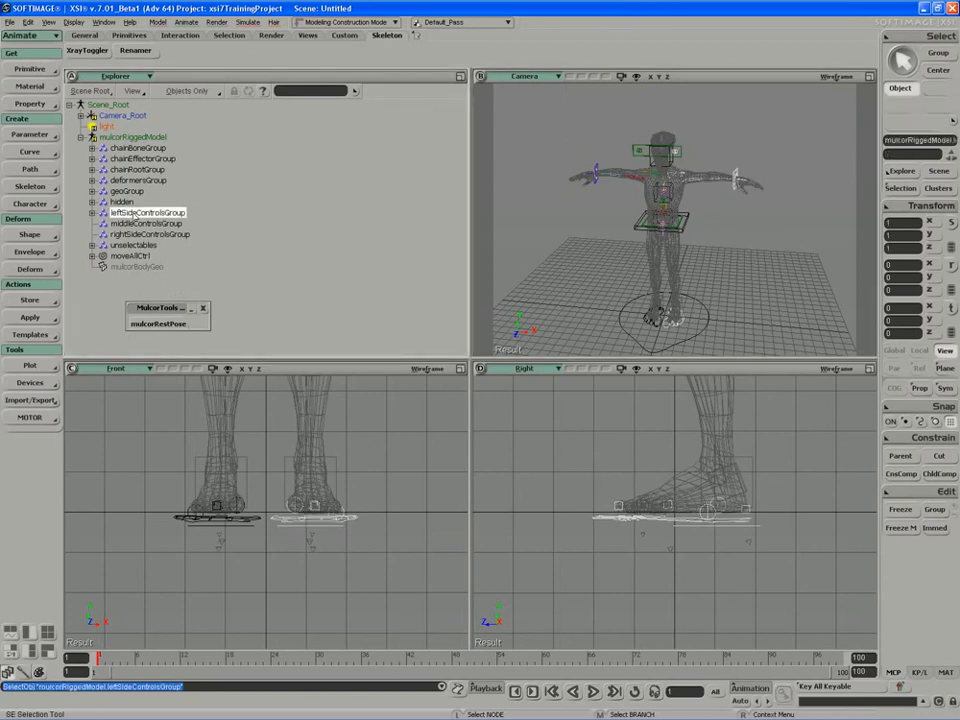
- Hide the controls of leftSideControlsGroup and maximize the camera view around the character
key(h)
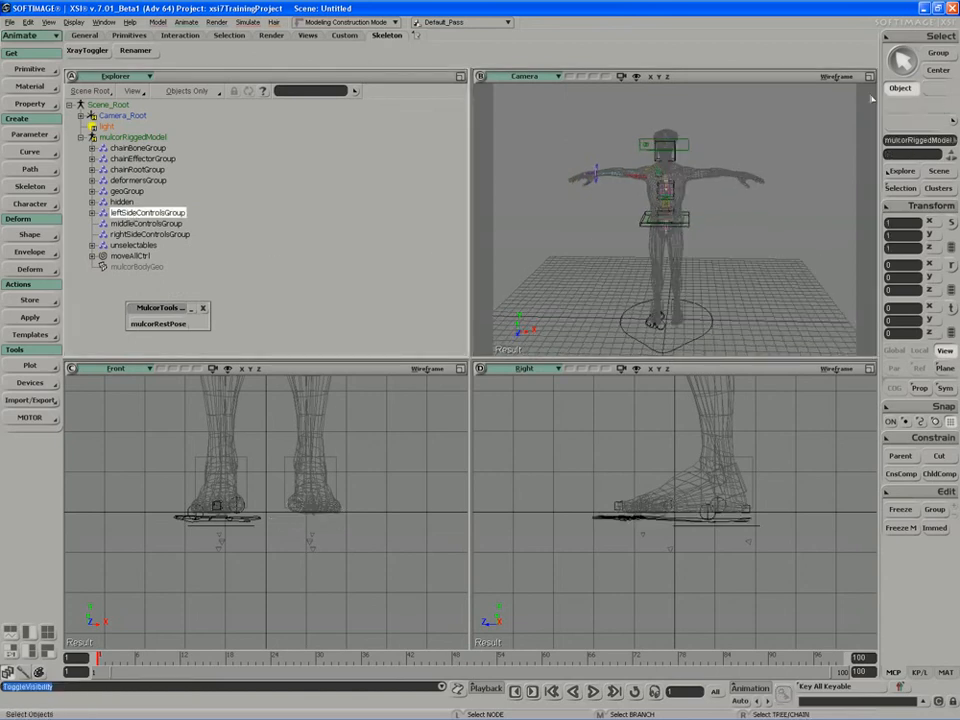
click(869, 77)
key(s)
drag(470, 288, 478, 223)
right_drag(478, 223, 441, 234)
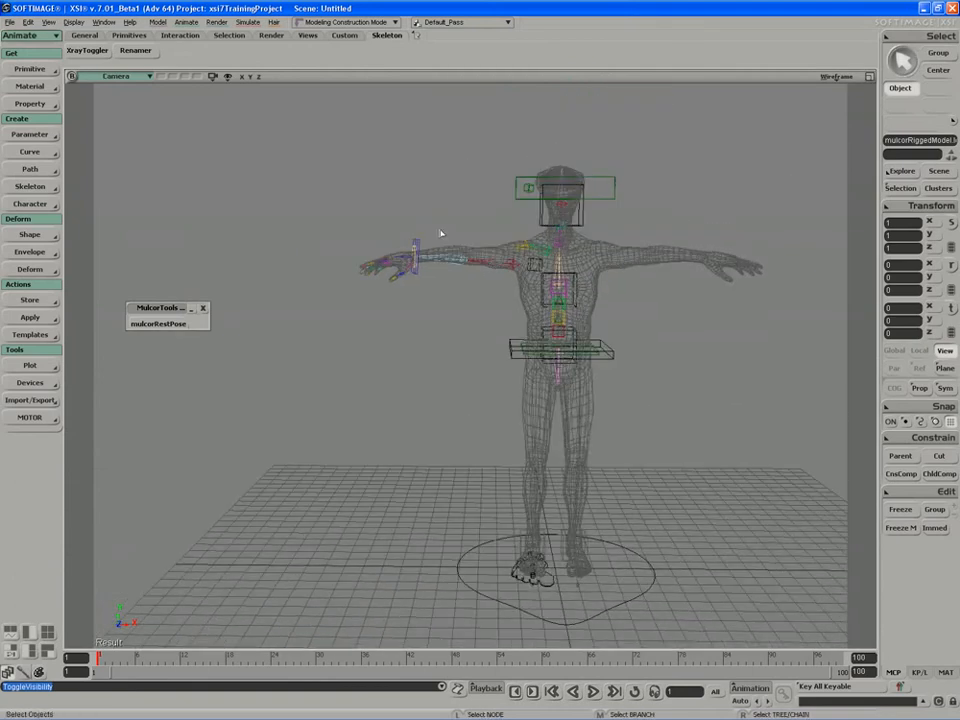
- Select the character's right-side controls, leaving out the ground circle, hip controls and eyeDirectionCtrl, and return to the four-view layout
drag(336, 151, 534, 640)
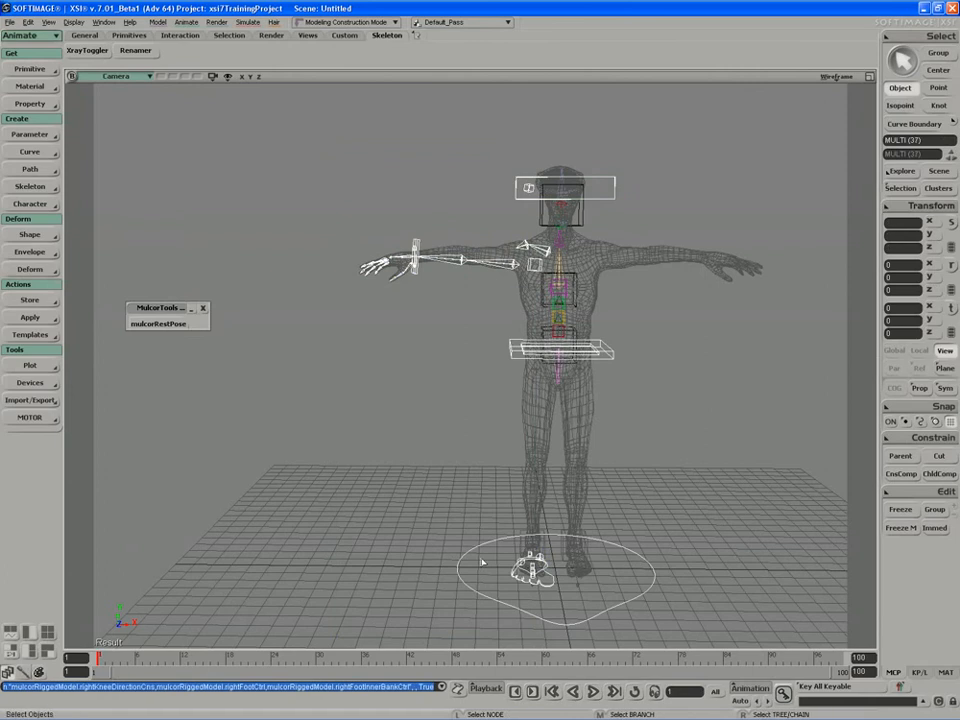
ctrl+click(465, 597)
key(s)
mouse_move(517, 366)
ctrl+mouse_down()
mouse_move(528, 338)
mouse_move(505, 350)
ctrl+mouse_up()
right_drag(505, 350, 513, 314)
ctrl+click(512, 243)
key(s)
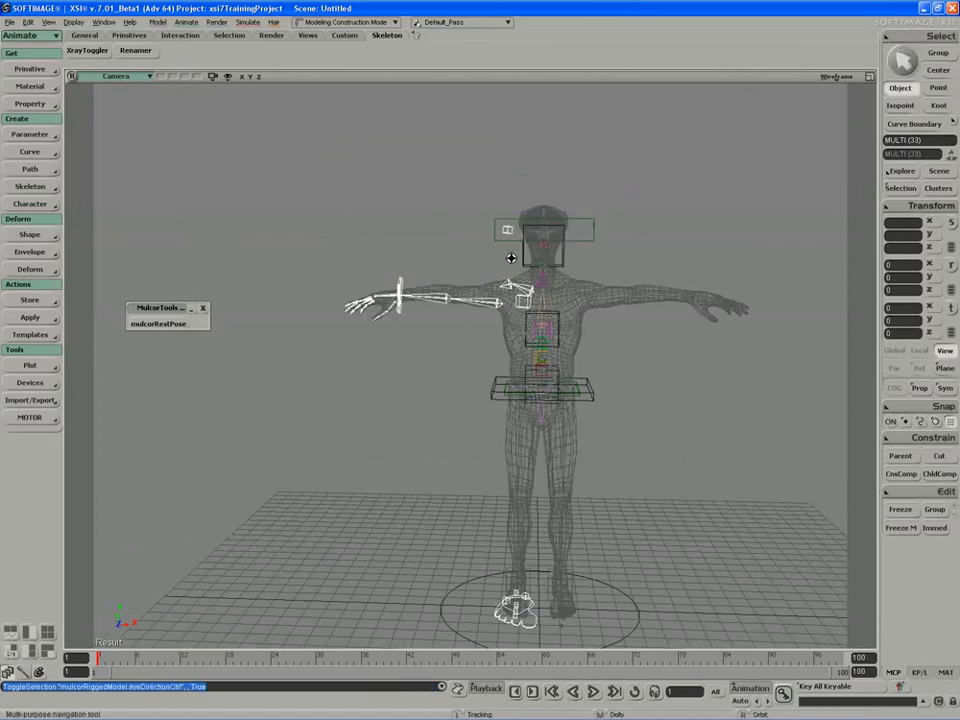
middle_drag(510, 259, 538, 250)
click(868, 78)
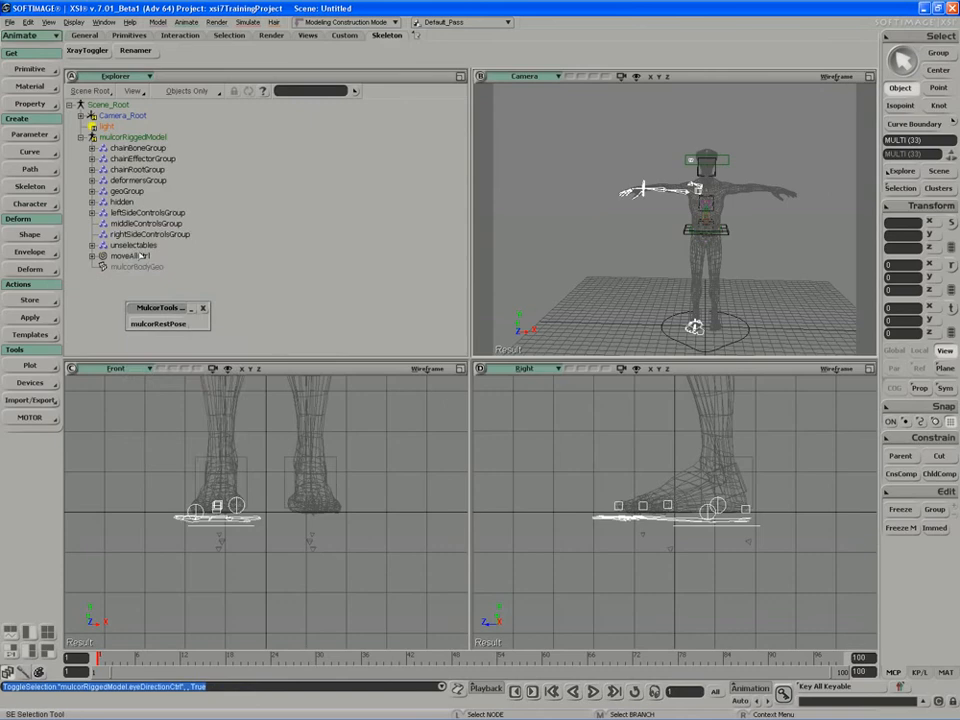
- Add the selected controls to rightSideControlsGroup and hide that group's controls
right_click(128, 233)
click(127, 233)
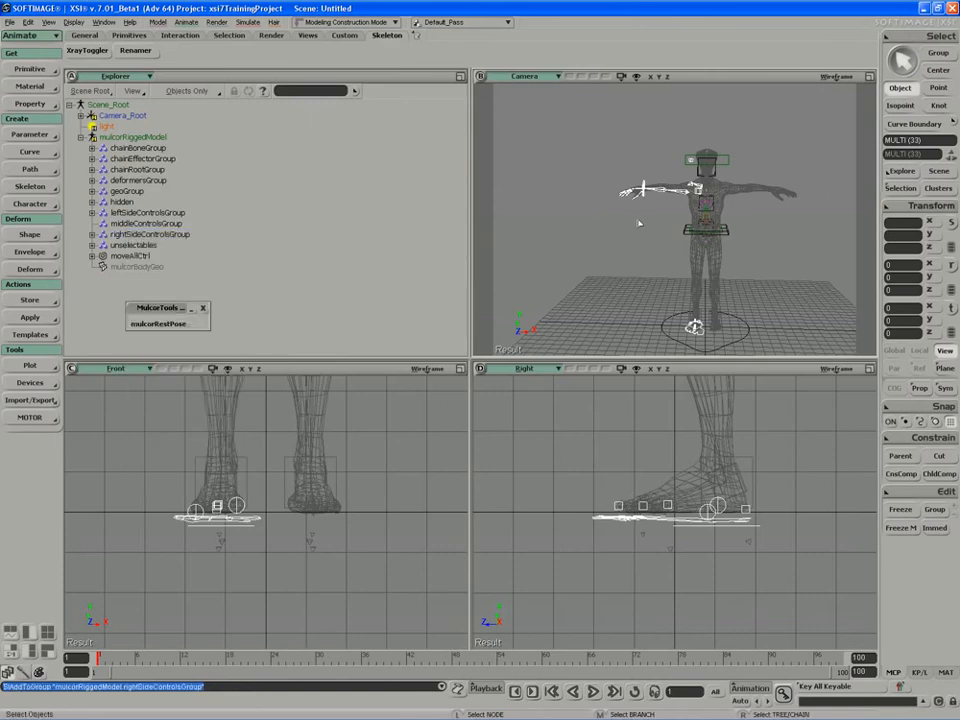
key(h)
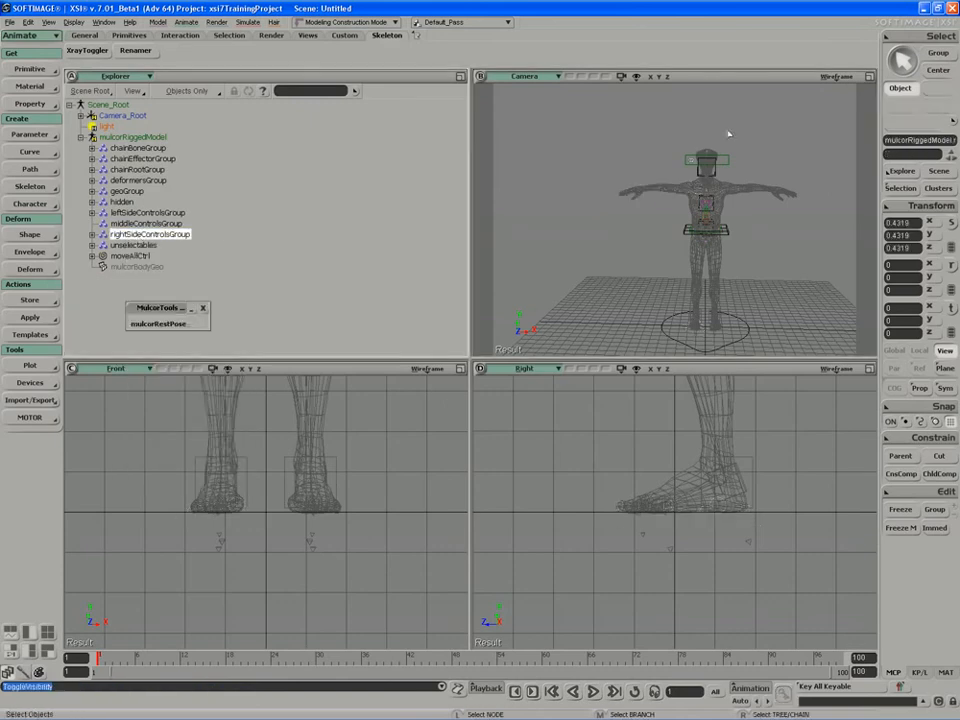
- Select all remaining visible central controls, including the ground circle, and add them to middleControlsGroup
drag(782, 118, 634, 355)
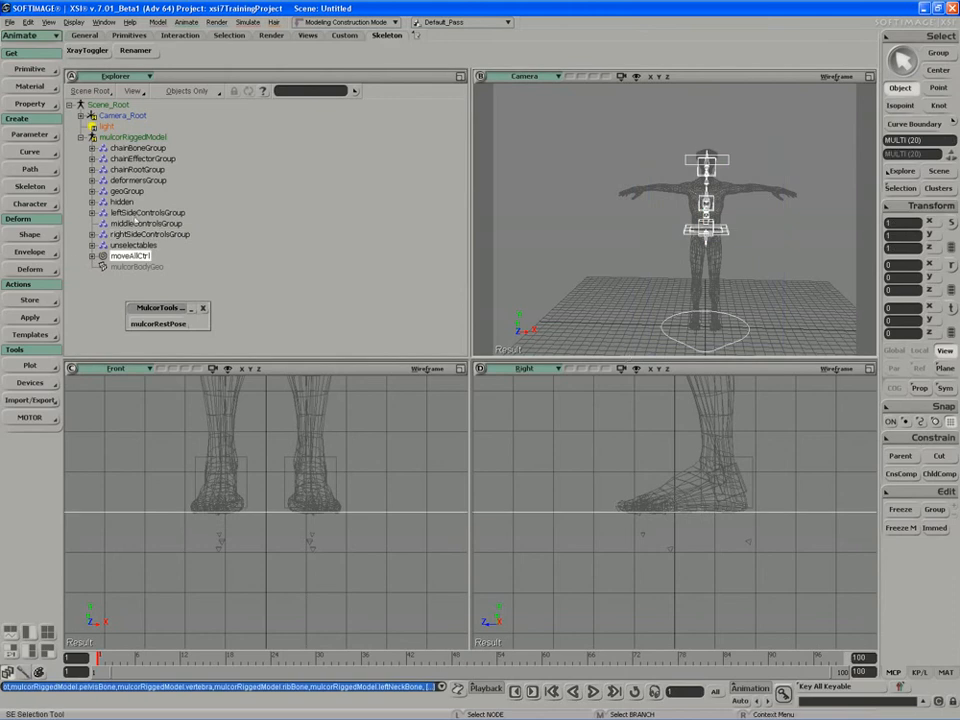
right_click(135, 220)
click(133, 219)
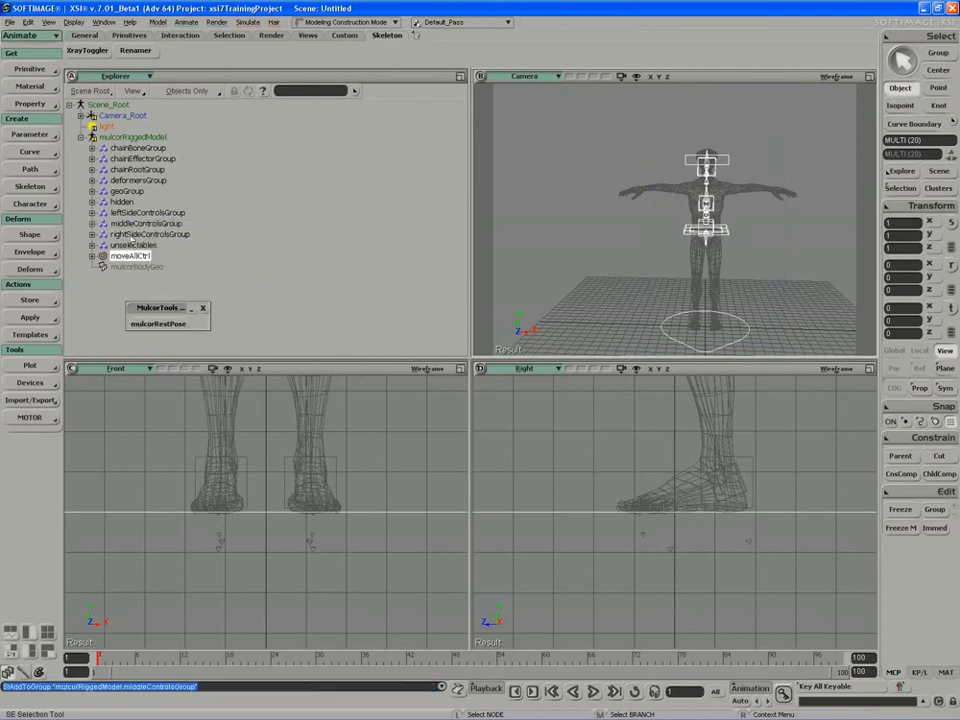
- Unhide the controls of rightSideControlsGroup and leftSideControlsGroup and clear the selection
click(131, 237)
key(h)
click(132, 214)
key(h)
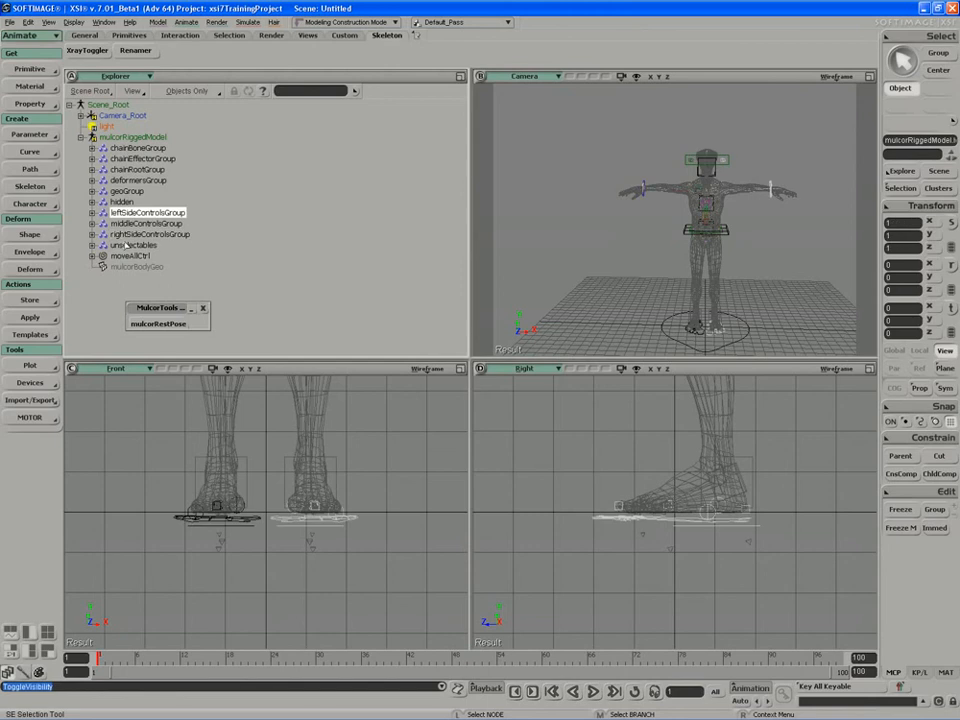
click(655, 234)
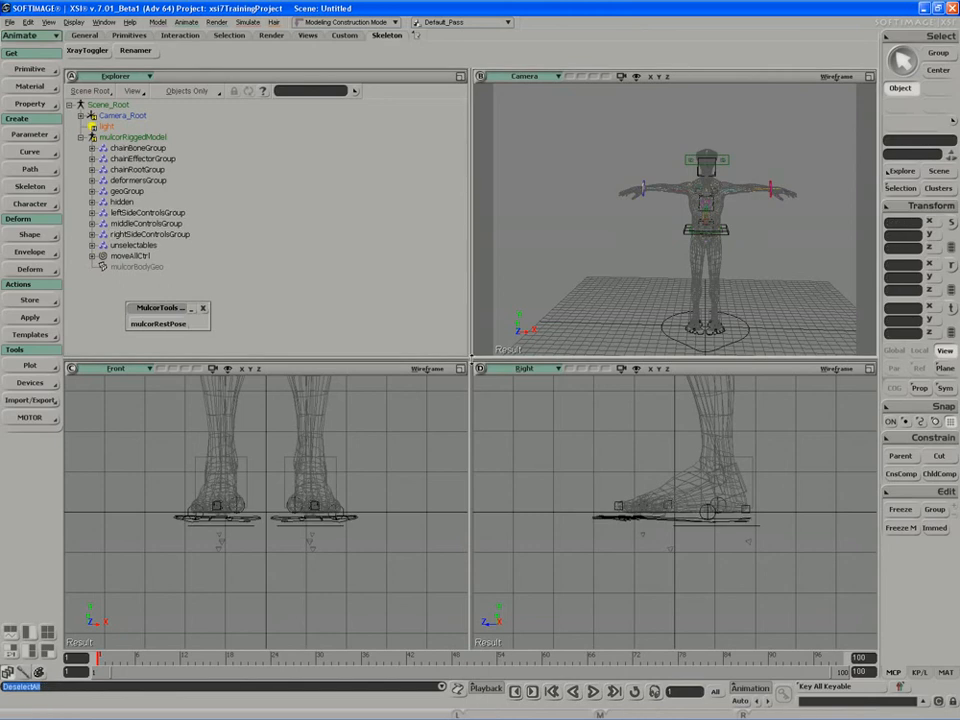
- Enlarge the camera viewport, frame the whole character in it, and move the MulcorTools toolbar clear of the explorer tree
drag(472, 357, 285, 573)
key(s)
drag(459, 416, 414, 379)
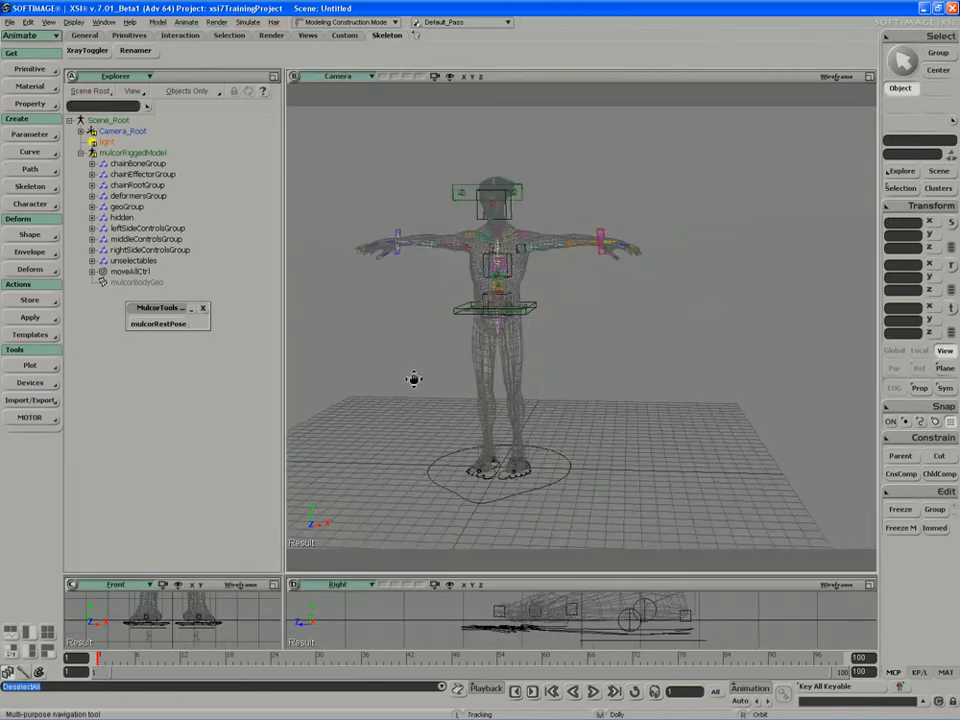
scroll(414, 379, up, 5)
key(space)
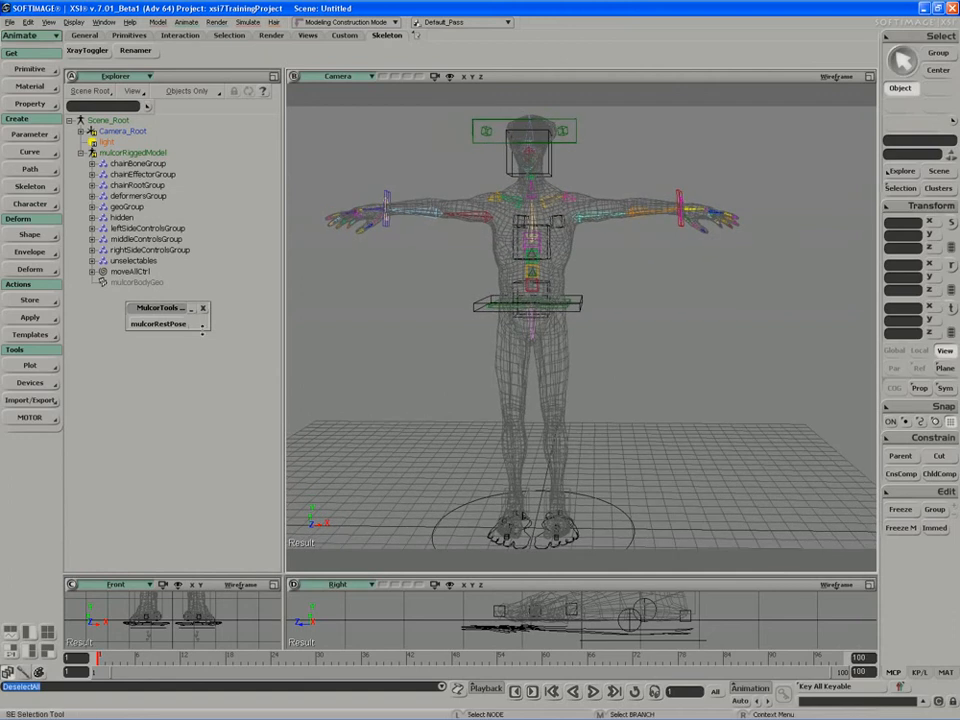
drag(155, 307, 146, 407)
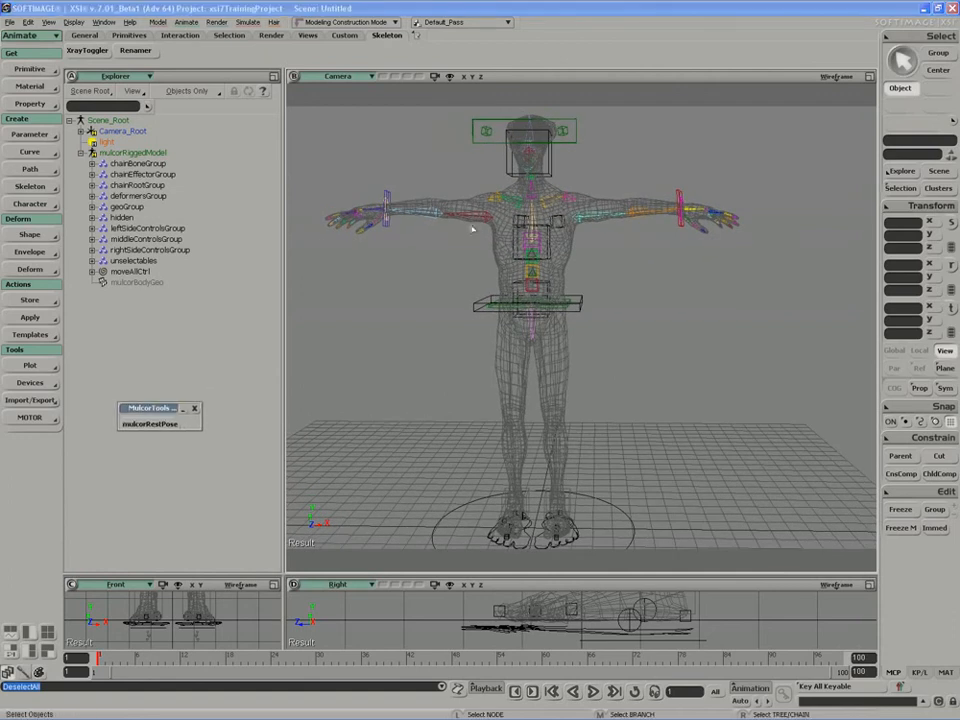
- Check the members of the middle, right and left control groups, and expand rightSideControlsGroup with the MulcorTools toolbar out of the way
click(146, 239)
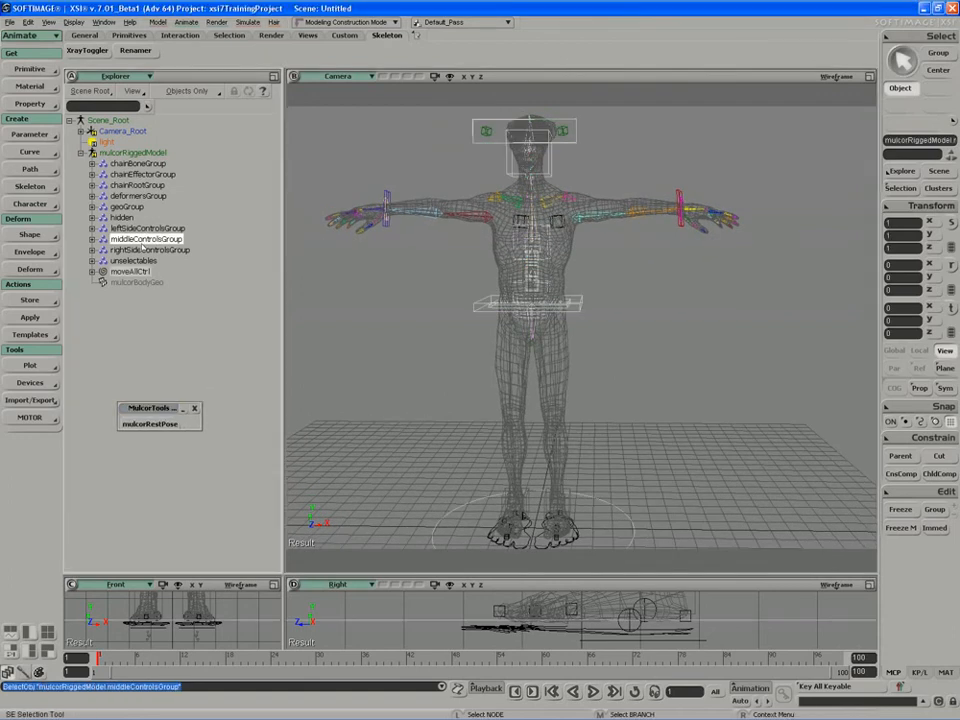
click(148, 250)
click(146, 228)
click(148, 250)
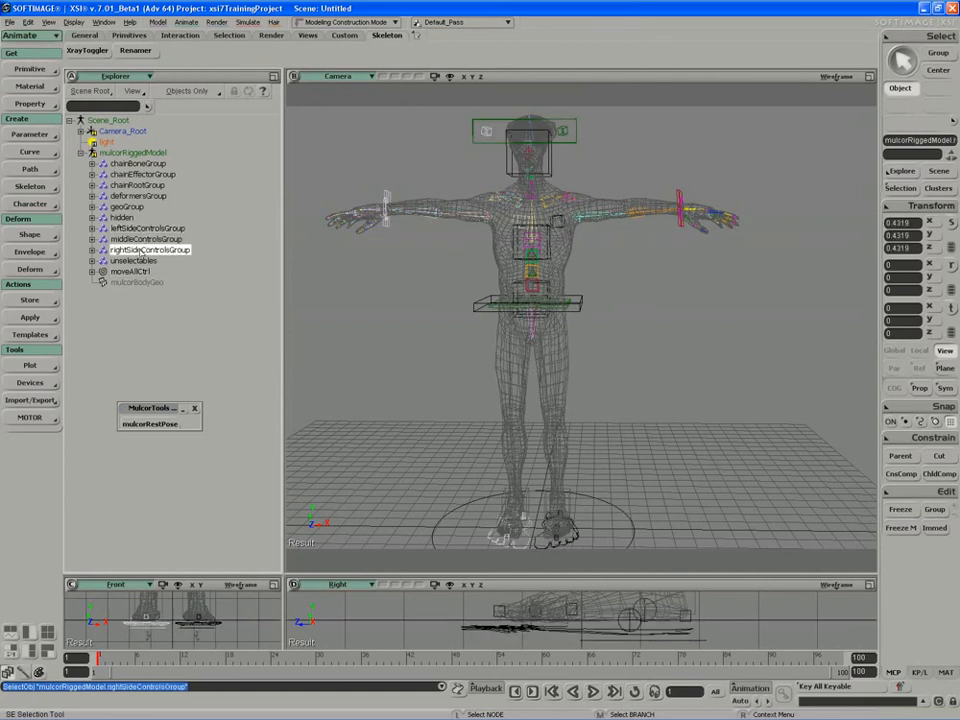
click(92, 250)
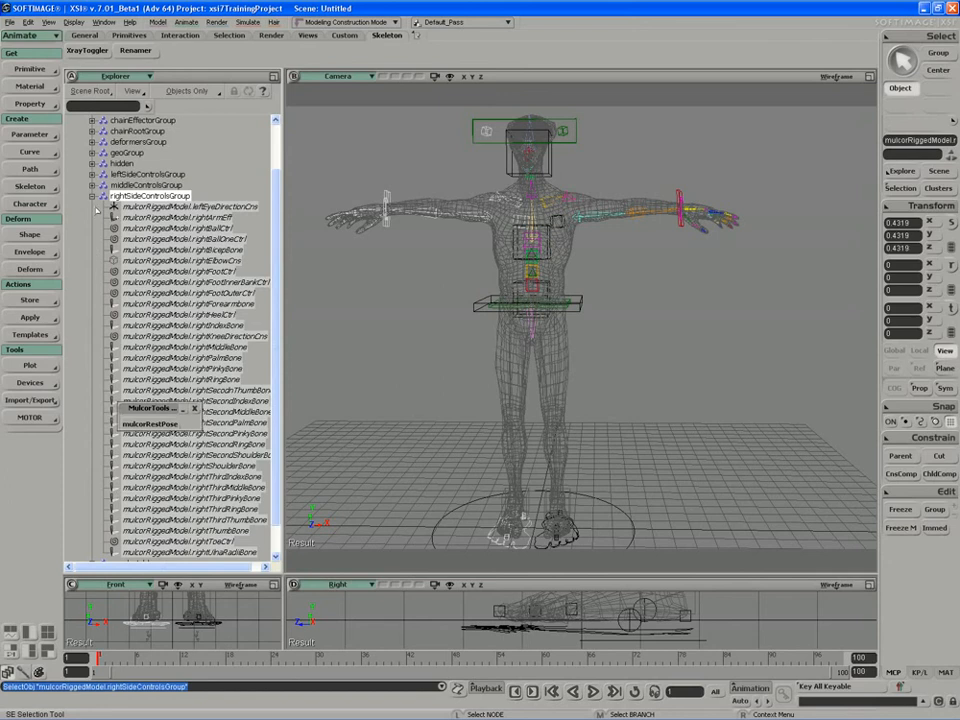
drag(150, 408, 122, 605)
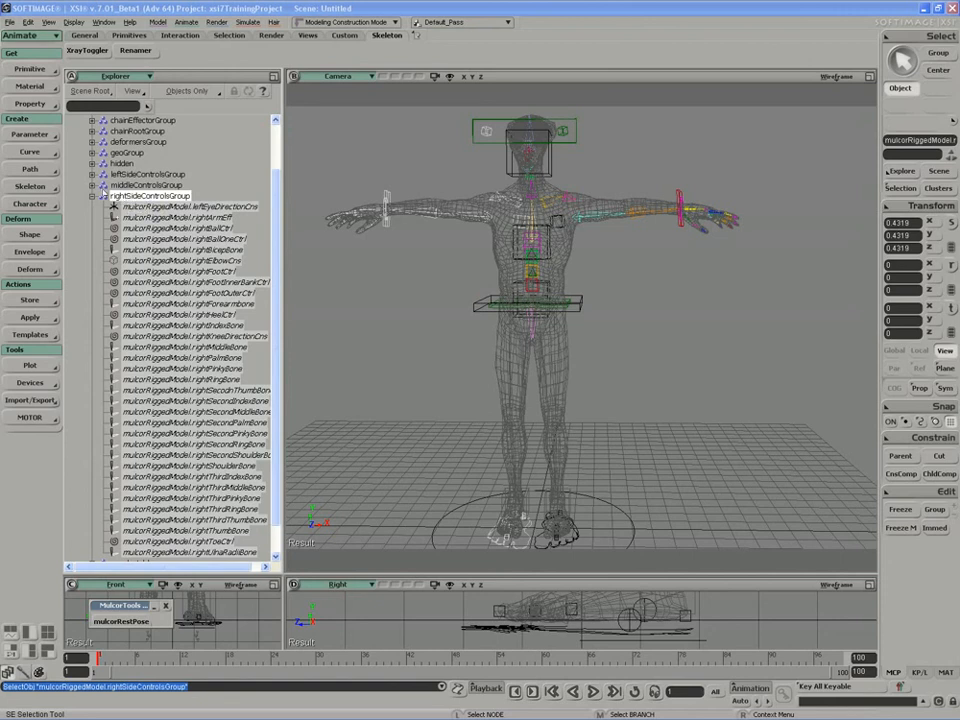
- Add an Override property named rightSideControlColorOverride to rightSideControlsGroup and close its properties
click(30, 104)
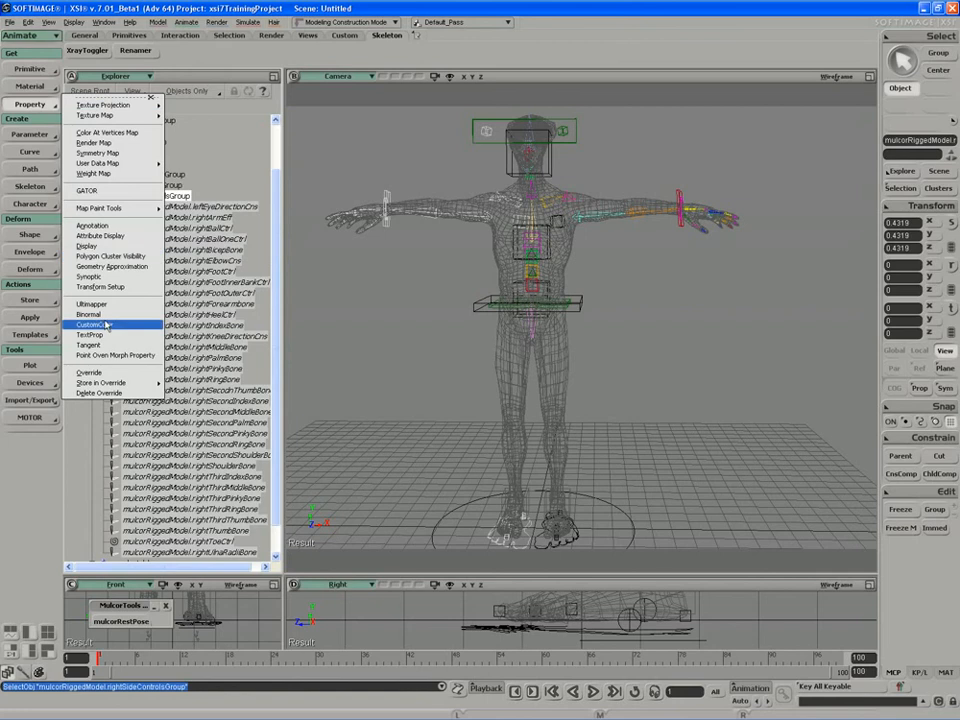
click(115, 374)
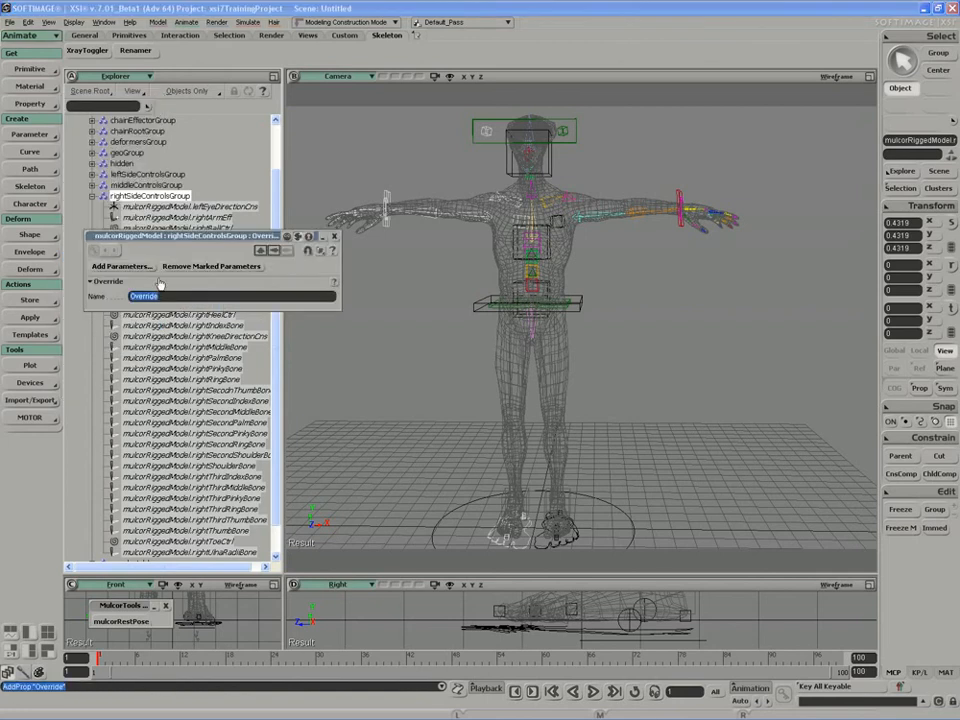
key(BackSpace)
text(rightSideColorOve)
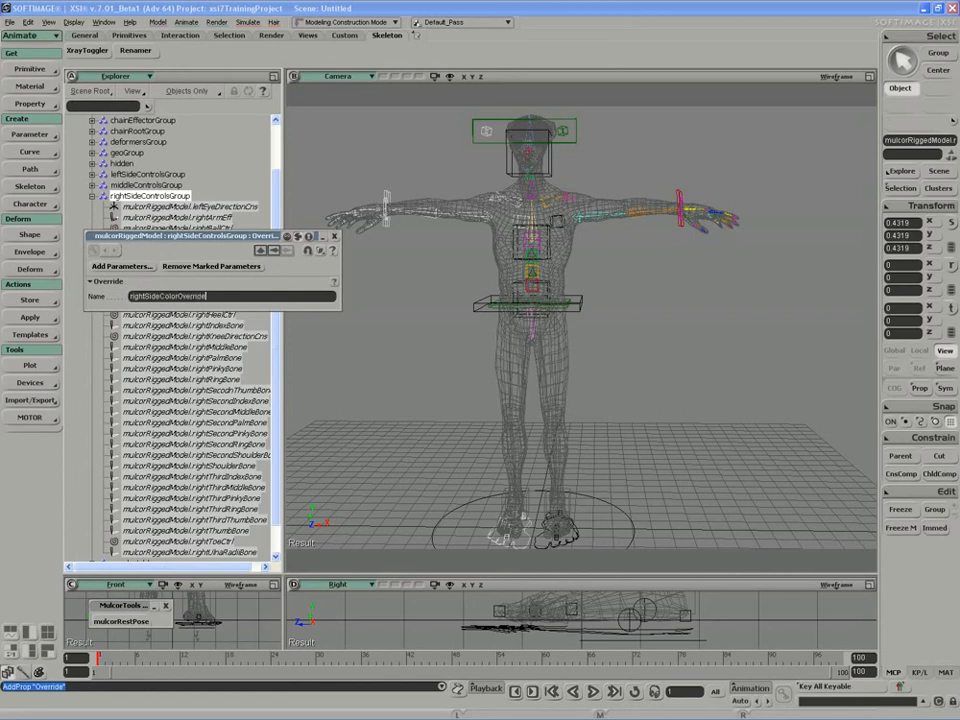
text(Control)
key(Return)
click(334, 237)
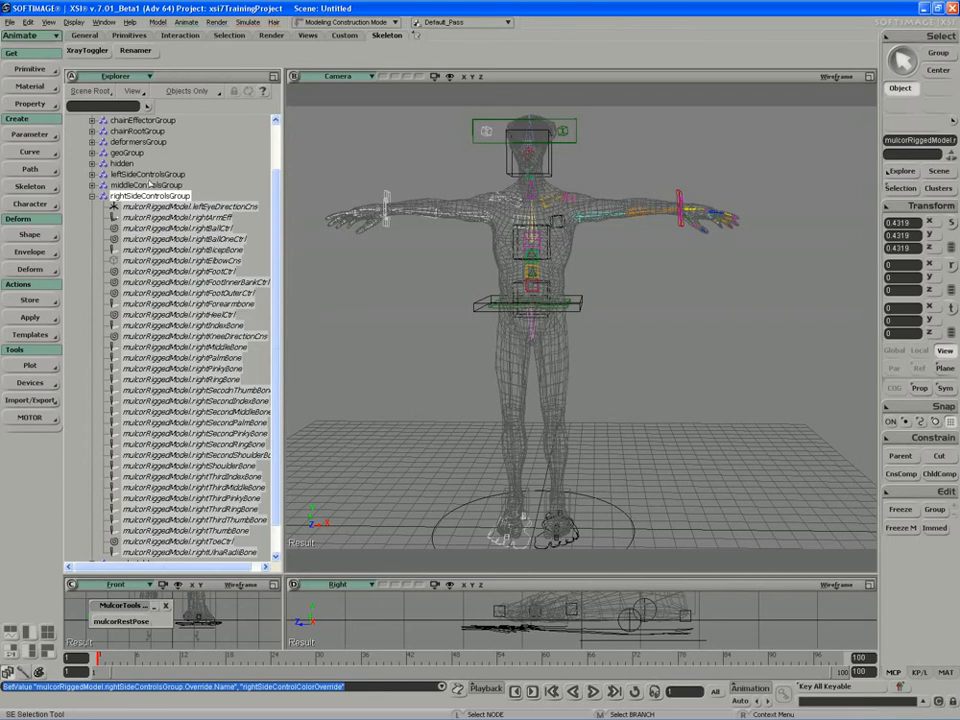
- Set the explorer to show all nodes plus animatable parameters and open the properties of rightSideControlColorOverride beside the tree
click(187, 91)
click(186, 118)
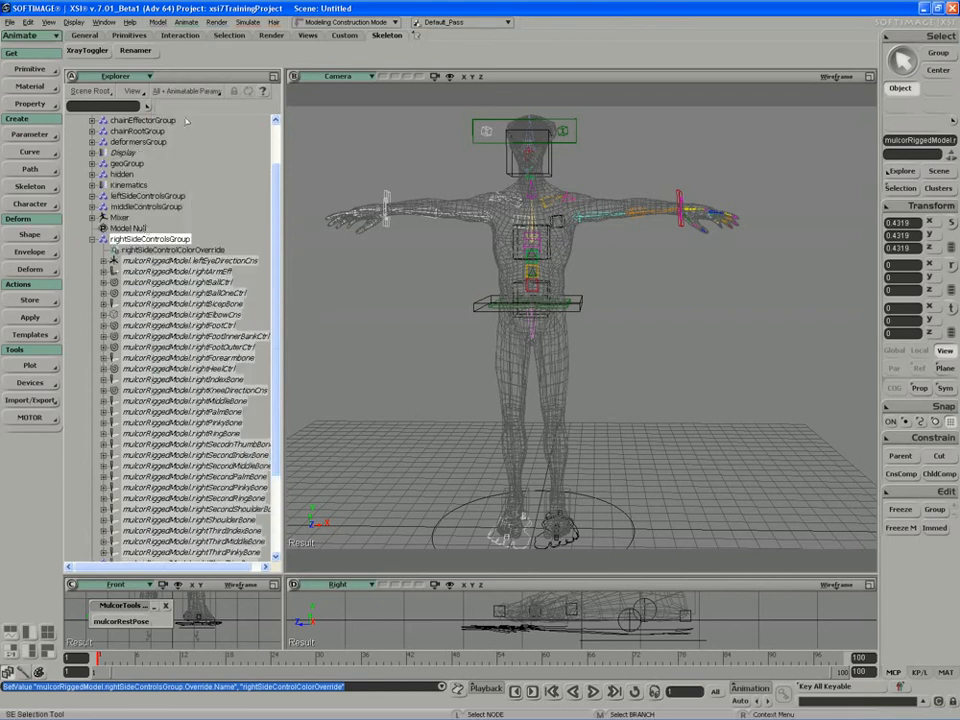
click(131, 251)
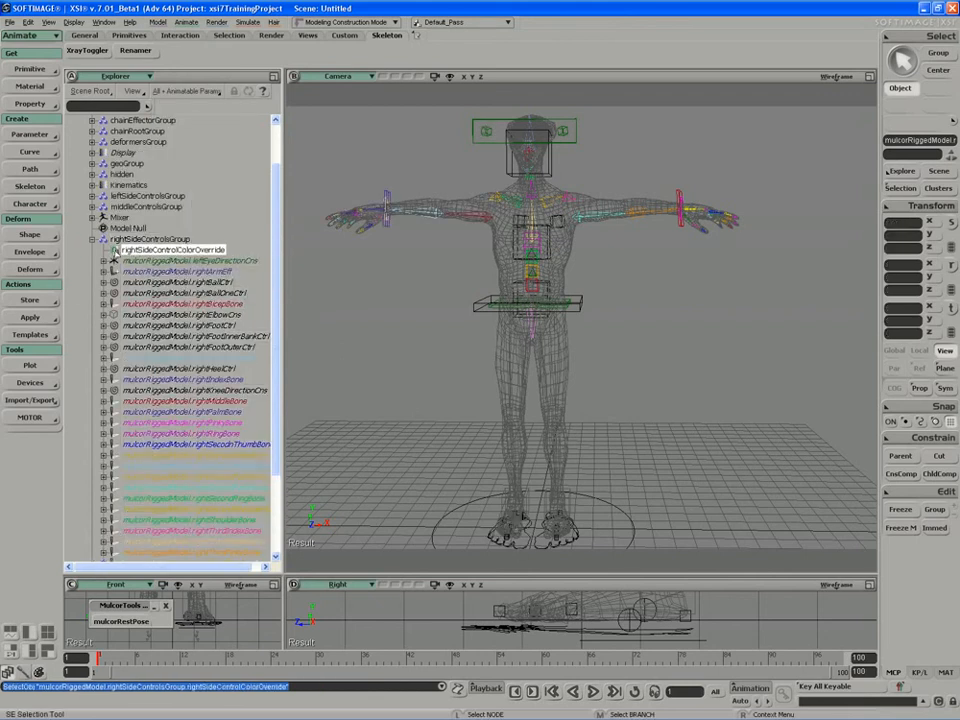
click(114, 251)
drag(130, 235, 182, 323)
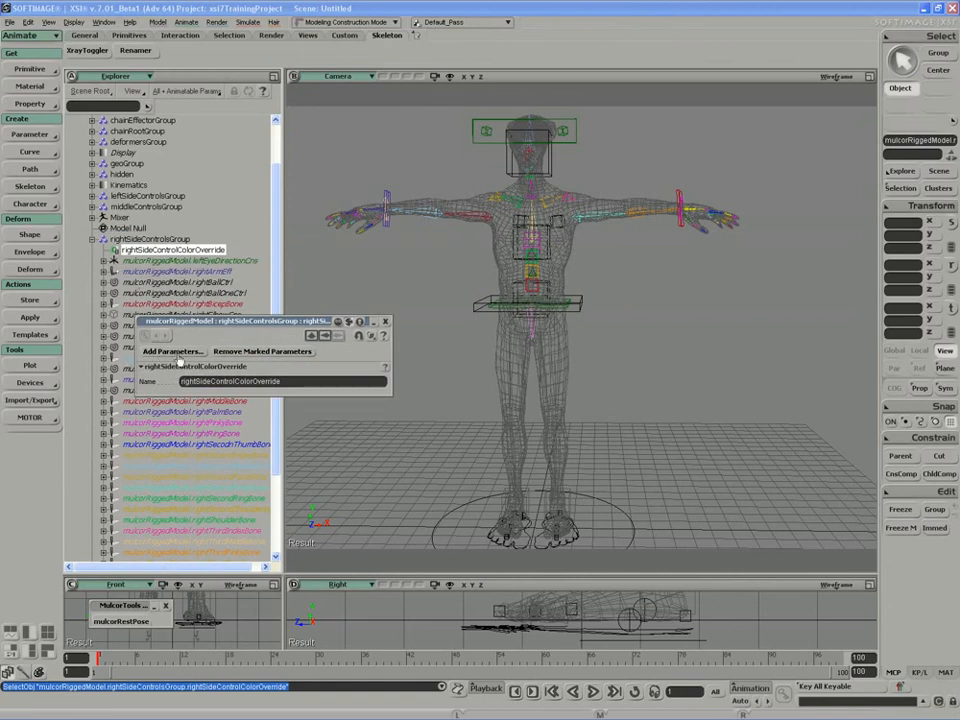
drag(175, 321, 318, 362)
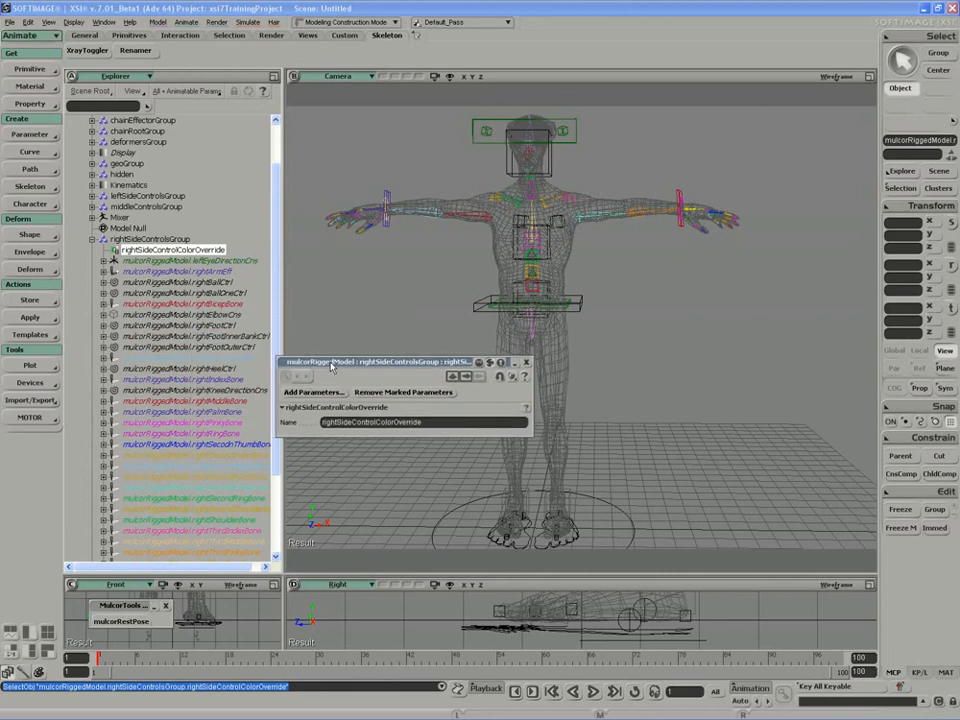
- Add the R, G and B display color parameters of rightPalmBone to rightSideControlColorOverride
click(323, 396)
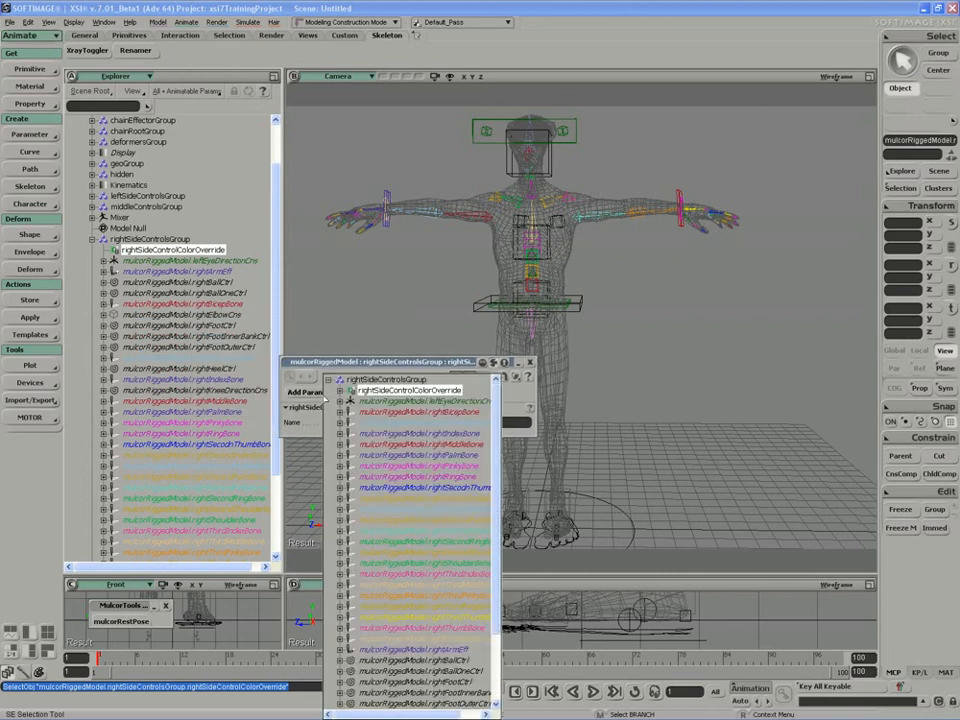
click(340, 456)
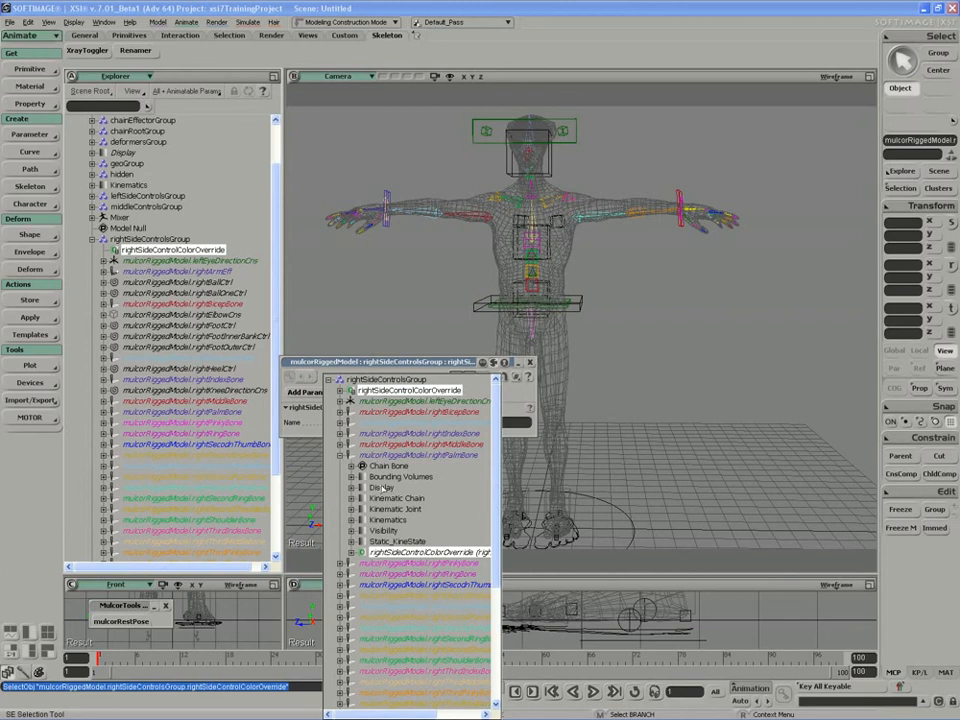
click(351, 488)
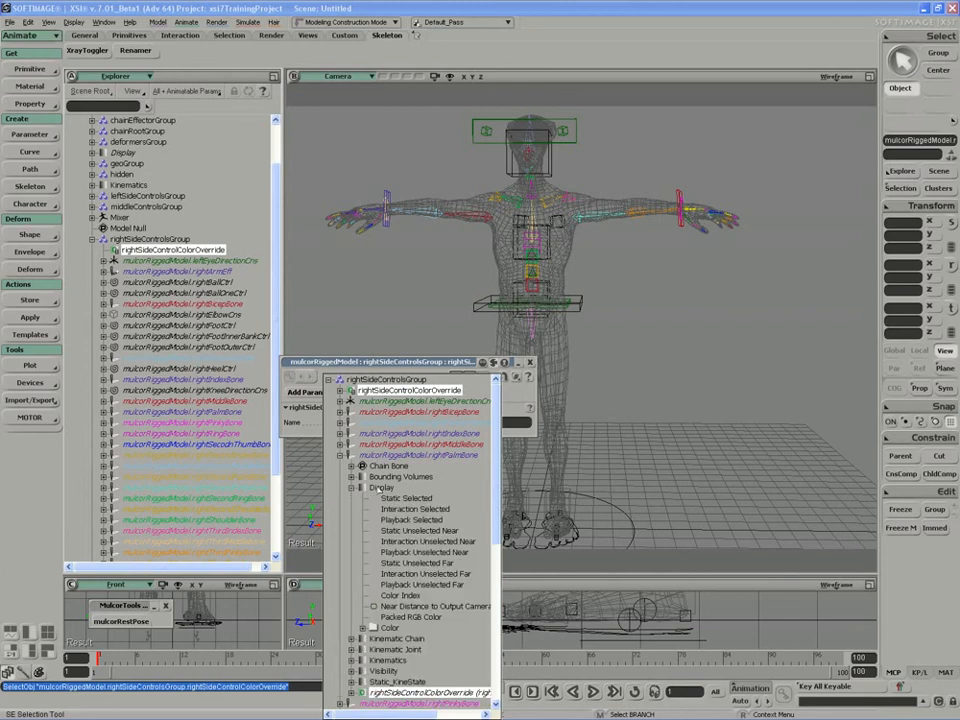
click(362, 628)
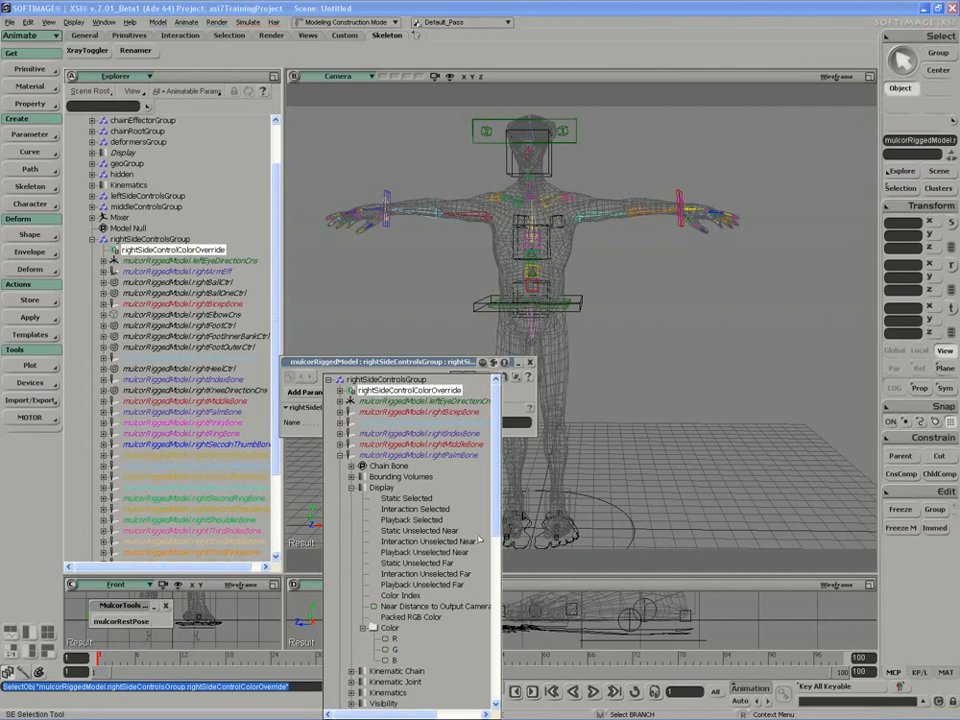
scroll(378, 455, down, 1)
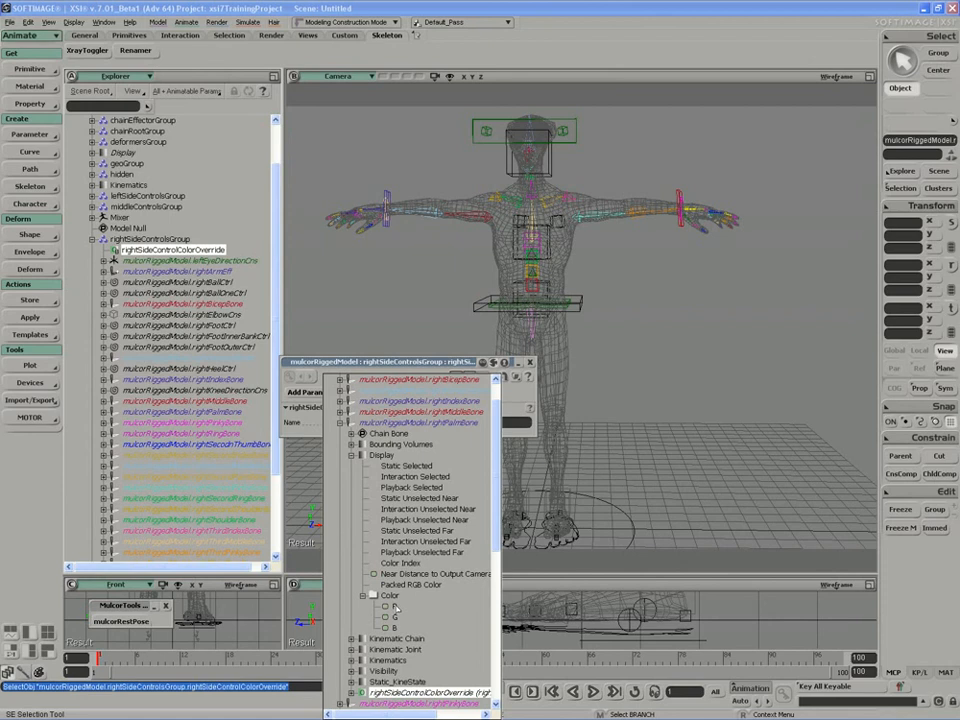
key(ctrl)
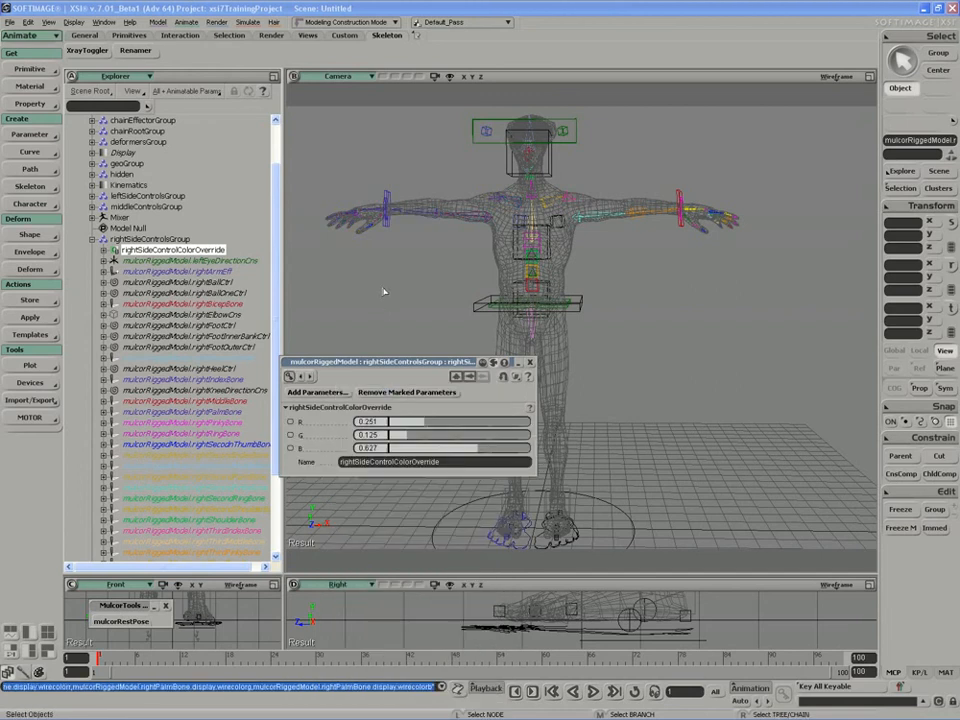
- Reframe the character in the camera view, then close and reopen the properties of rightSideControlColorOverride
key(s)
mouse_move(384, 292)
mouse_down()
mouse_move(390, 279)
mouse_move(392, 287)
mouse_up()
drag(374, 363, 367, 348)
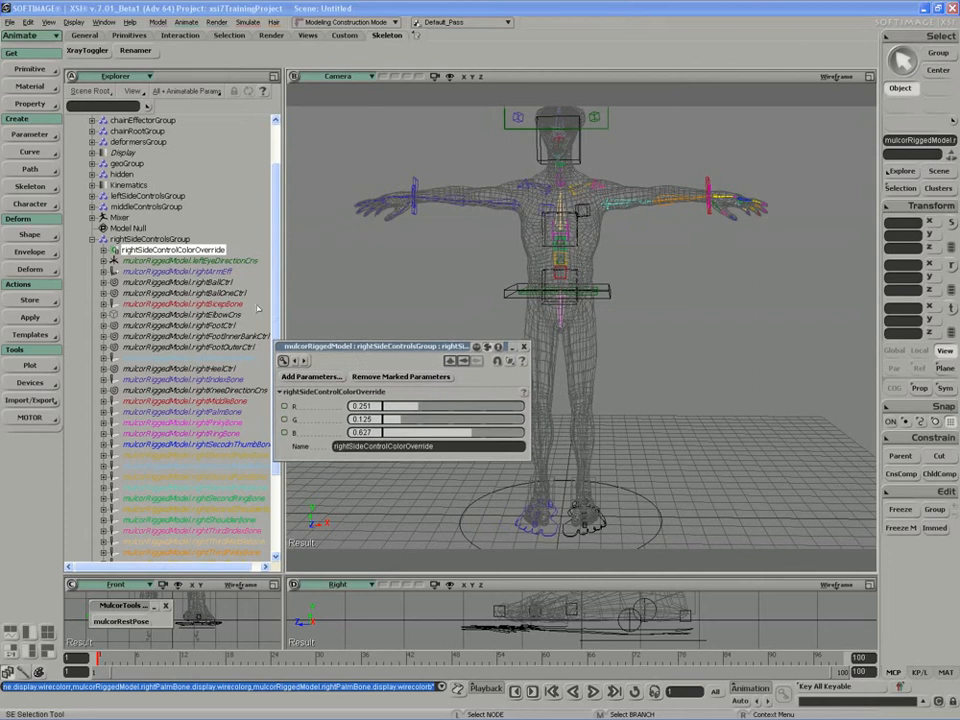
click(523, 347)
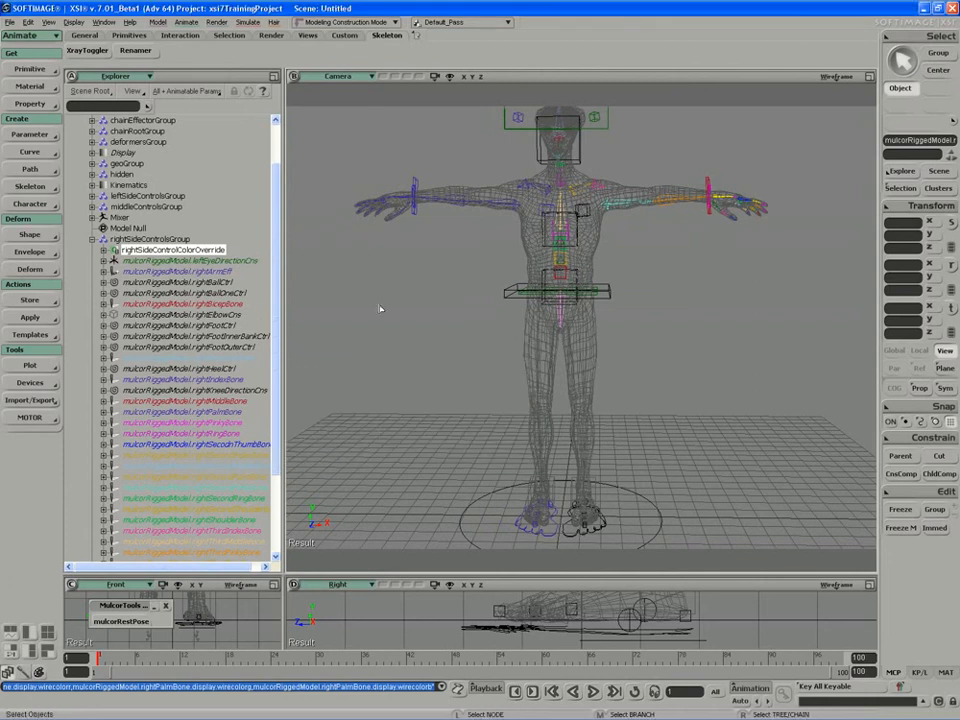
click(114, 250)
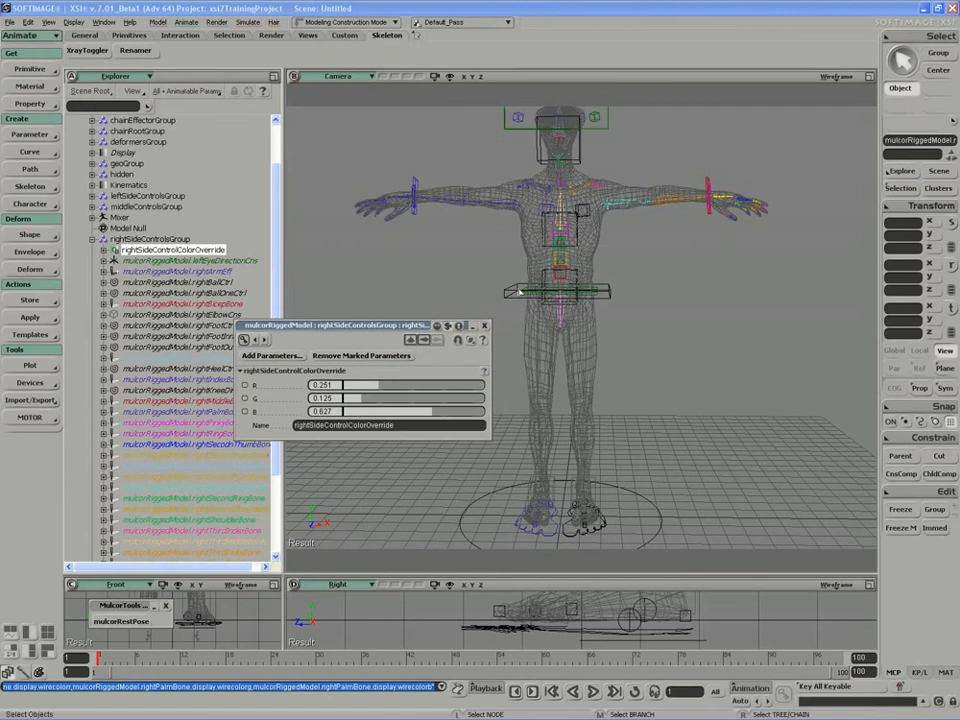
- Close the override's properties and open a second explorer showing only objects, with mulcorRiggedModel expanded, beside the docked tree
key(s)
right_drag(489, 262, 362, 252)
click(484, 325)
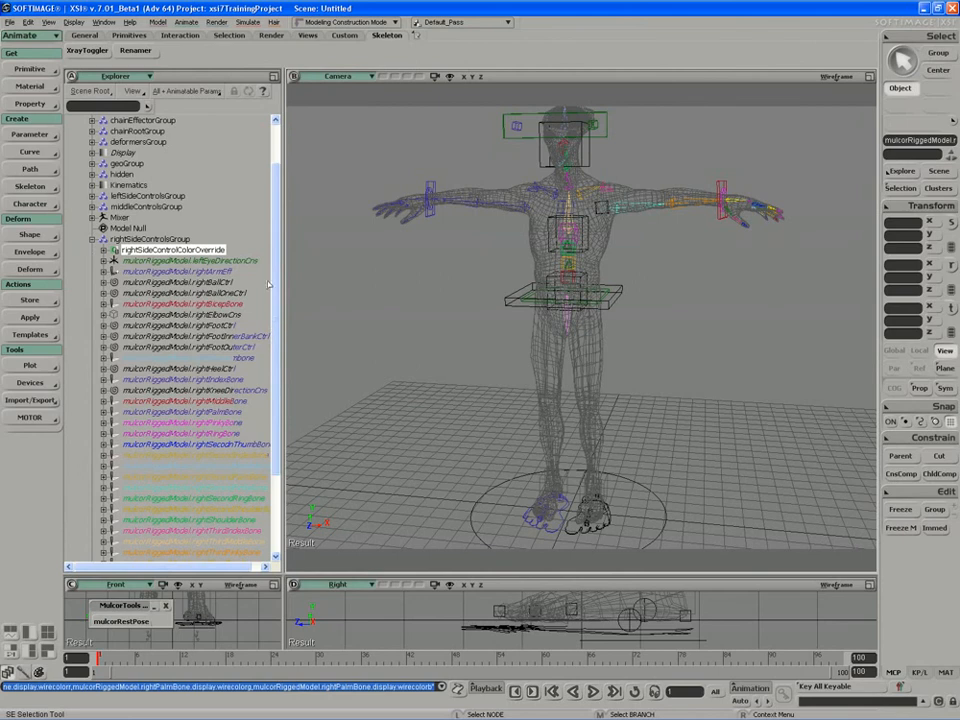
key(8)
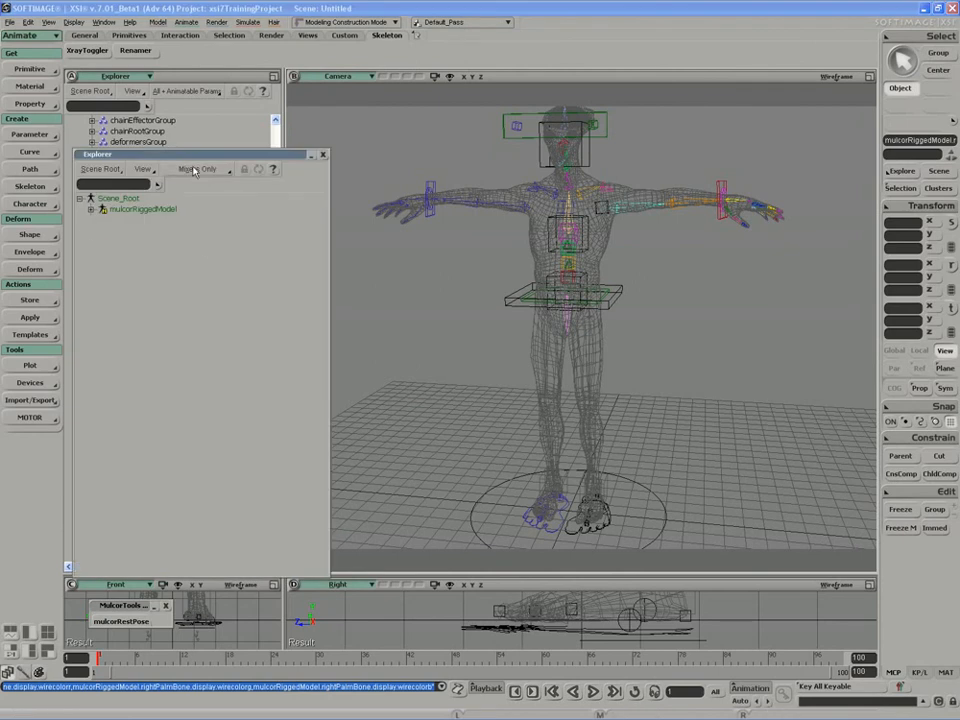
click(194, 171)
click(160, 253)
click(90, 231)
drag(101, 156, 341, 130)
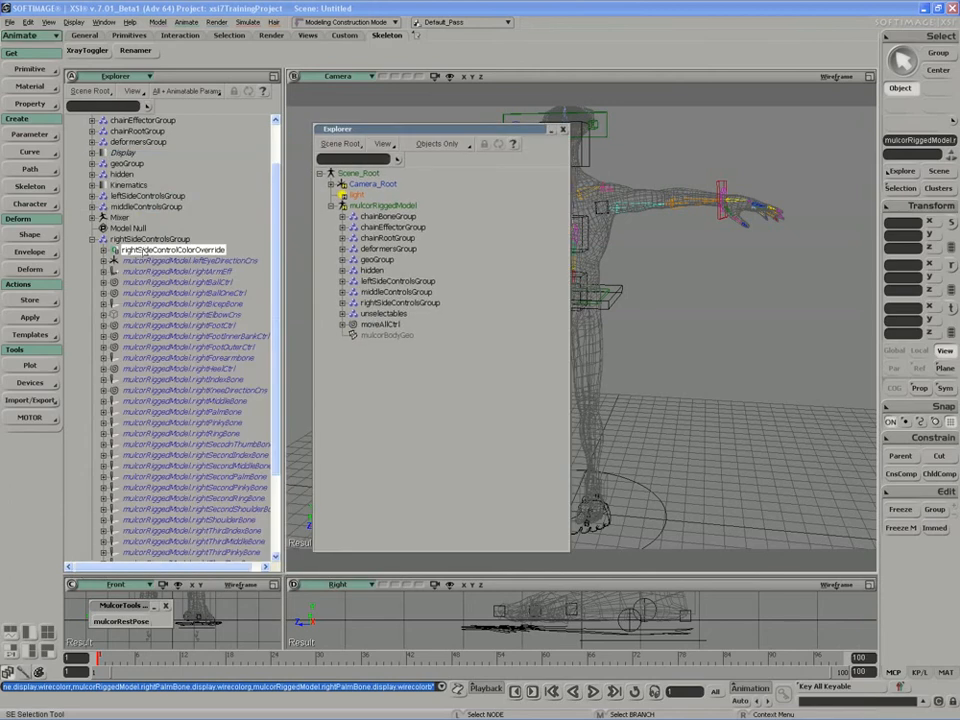
- Copy rightSideControlColorOverride onto middleControlsGroup and leftSideControlsGroup, and roll up the floating explorer
drag(137, 251, 388, 292)
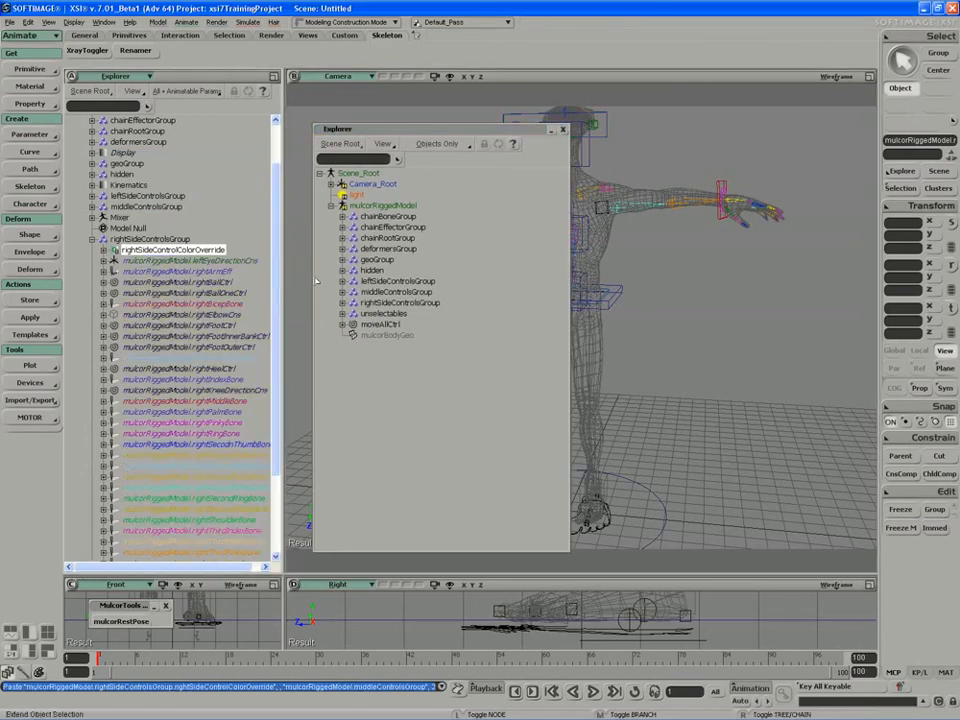
drag(167, 250, 393, 282)
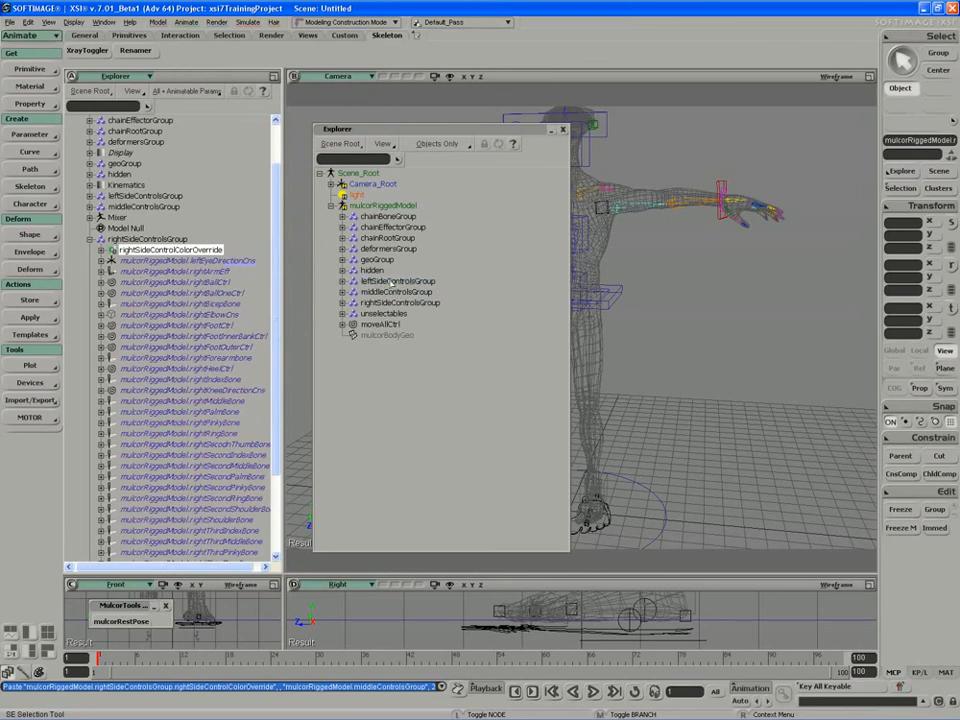
click(126, 241)
click(129, 249)
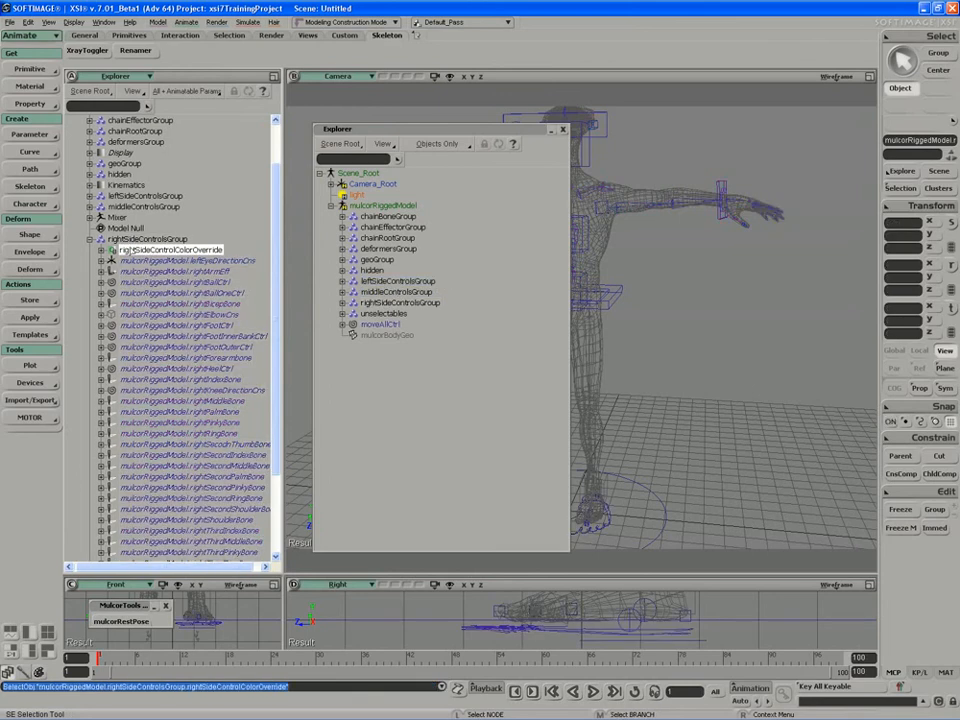
double_click(392, 131)
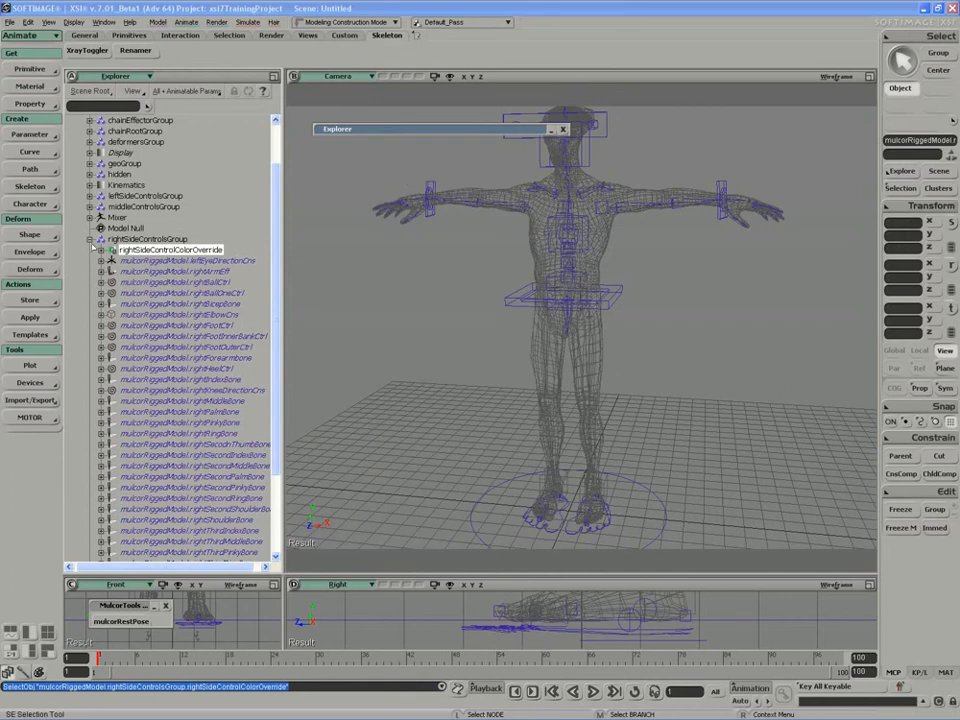
- Set the color override of rightSideControlsGroup to R 0.915, G 0.728 and B 0.438, and close its properties
click(90, 240)
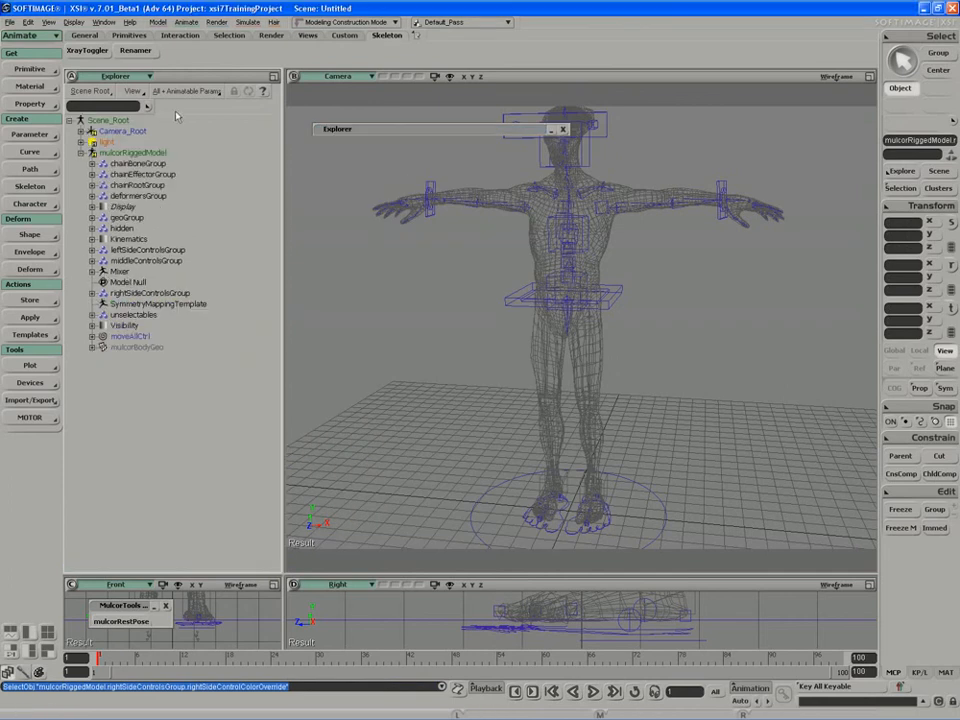
click(92, 293)
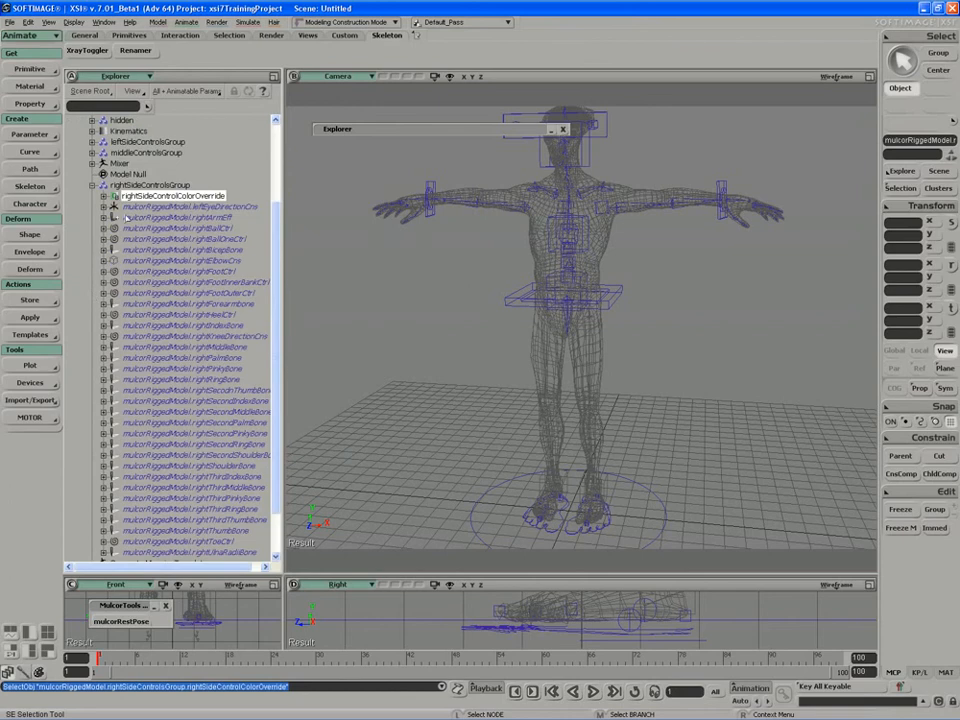
click(115, 197)
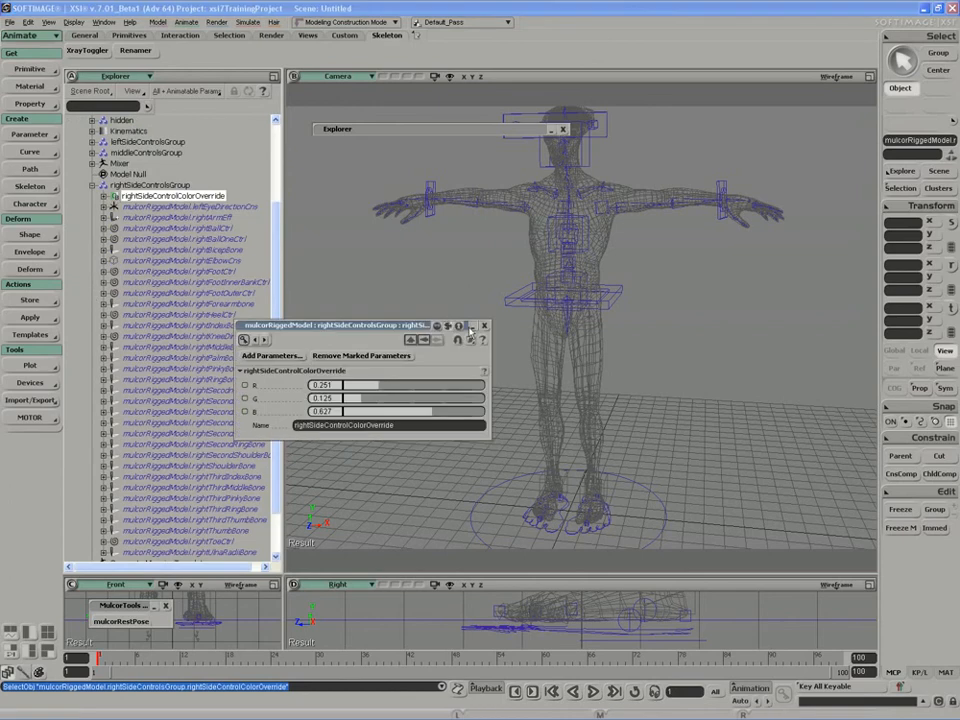
drag(385, 386, 470, 387)
mouse_move(398, 412)
mouse_down()
mouse_move(380, 411)
mouse_move(405, 411)
mouse_up()
drag(469, 386, 474, 391)
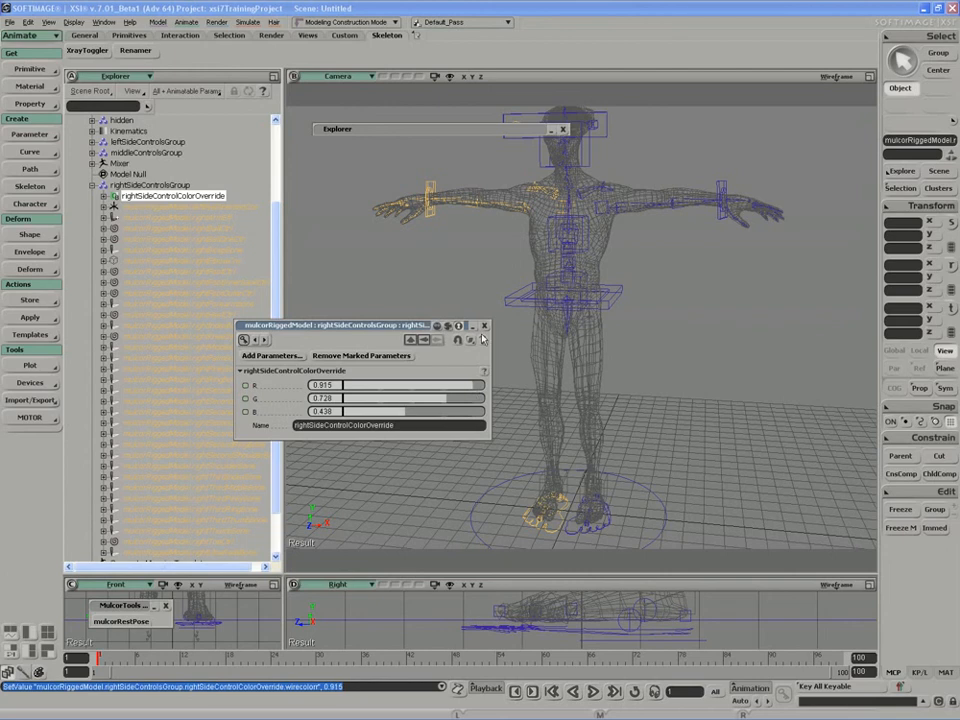
drag(406, 330, 390, 374)
click(468, 369)
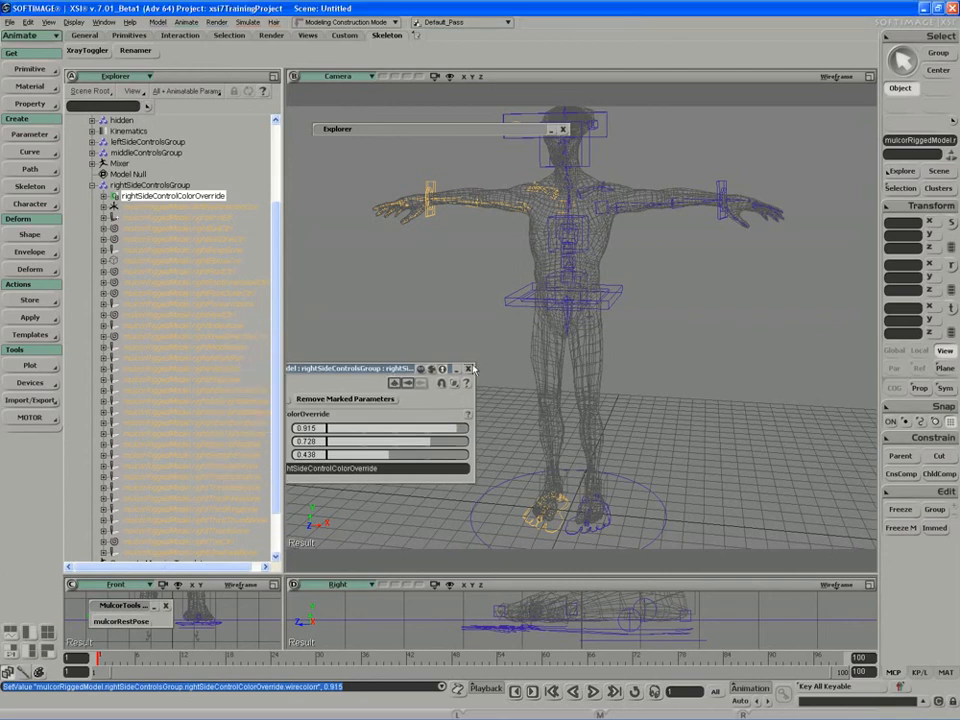
click(93, 185)
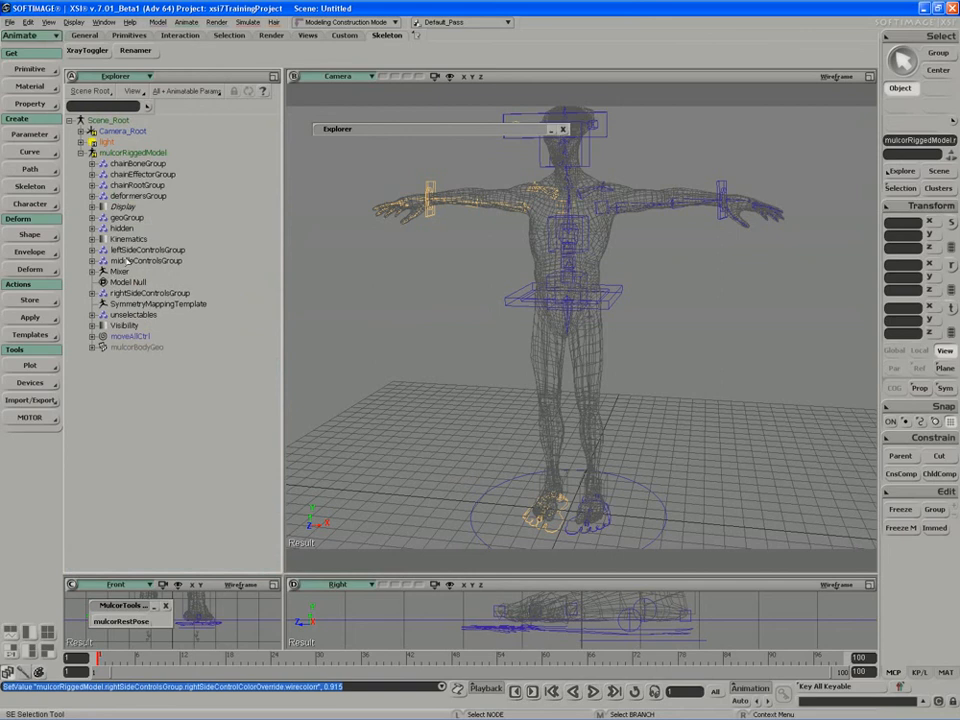
- Set the copied color override in middleControlsGroup to yellow with R 0.906, G 0.753 and B 0.383, and close its properties
click(128, 260)
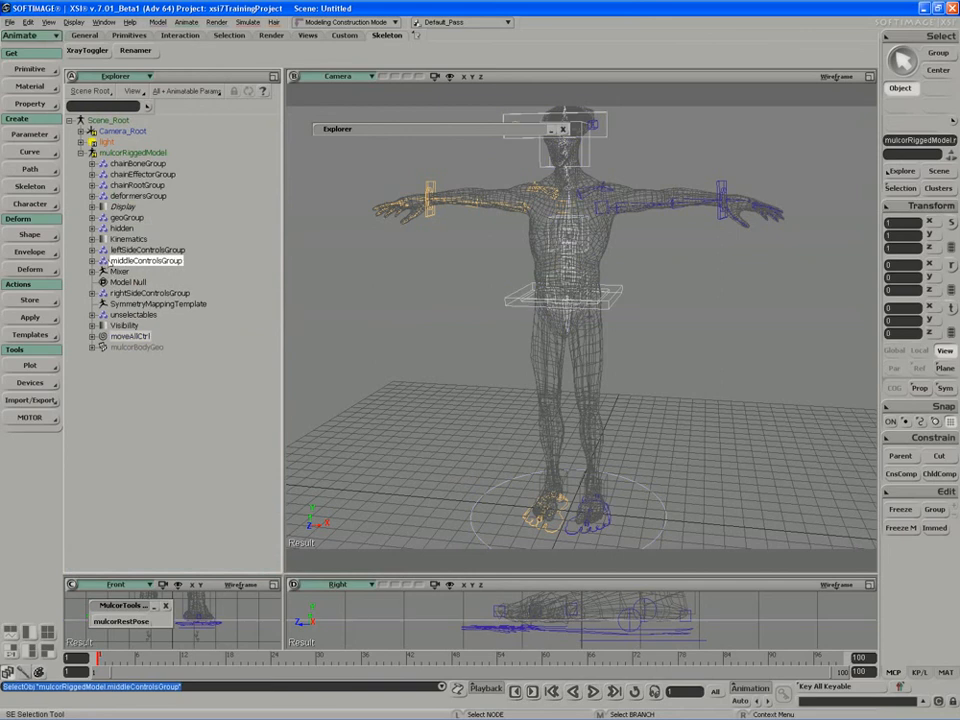
click(92, 261)
click(114, 271)
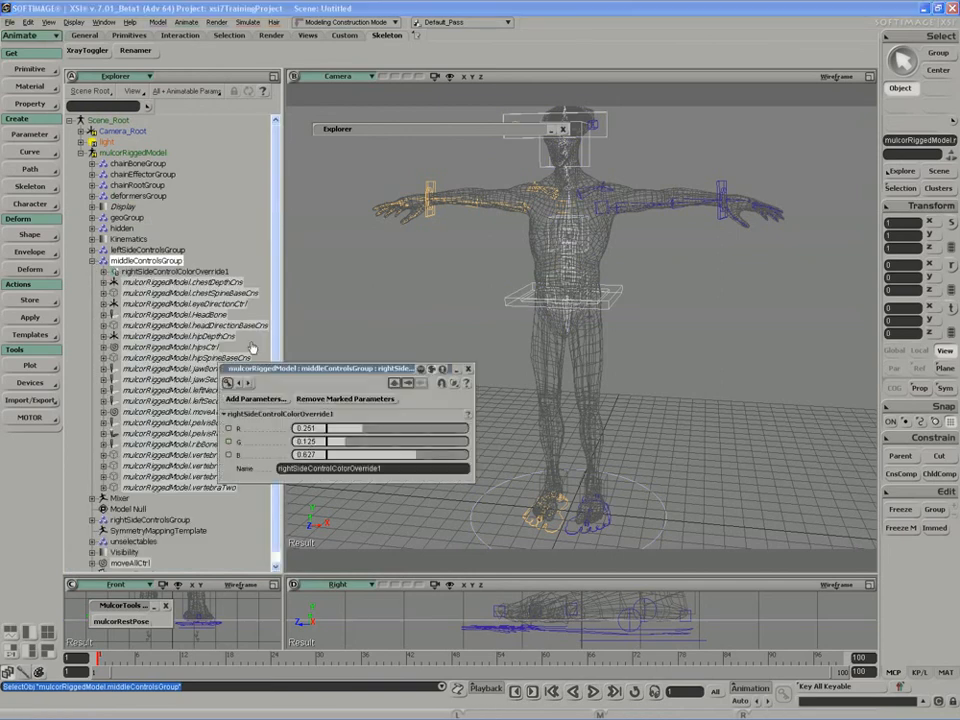
drag(419, 434, 381, 460)
click(432, 441)
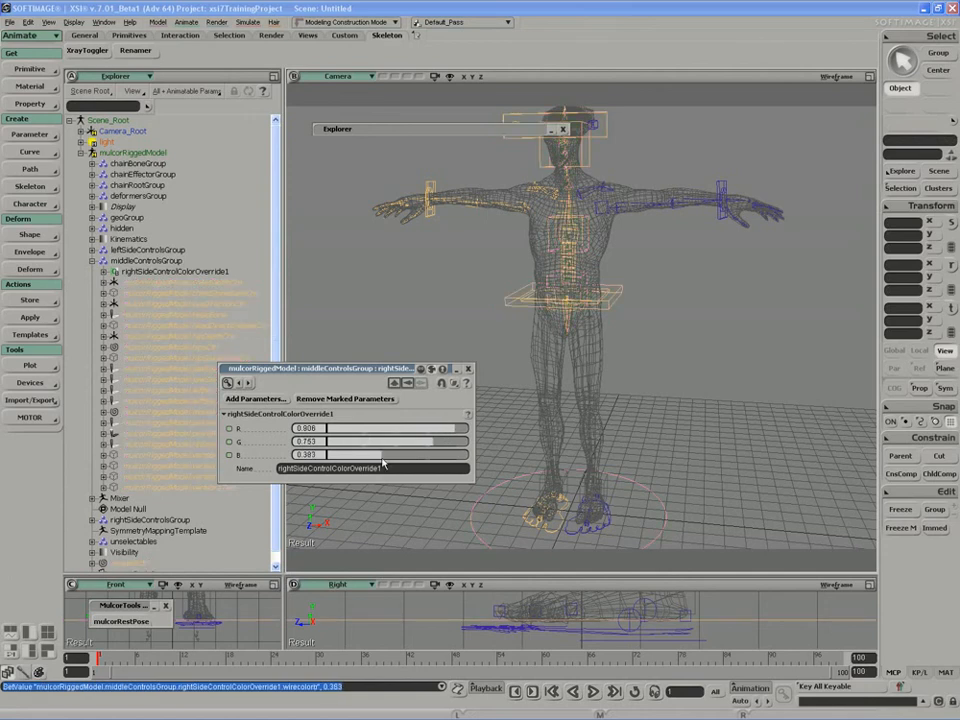
click(470, 370)
- Set the copied color override in leftSideControlsGroup to blue with R 0.128, G 0.315 and B 0.915, and collapse the group
click(133, 251)
click(92, 250)
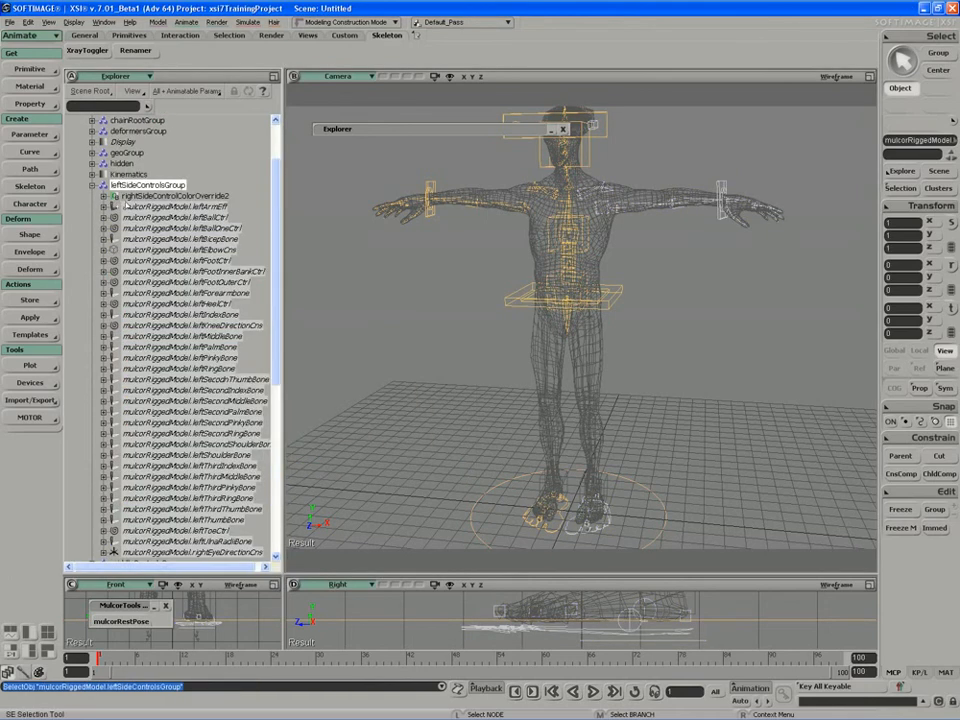
click(115, 197)
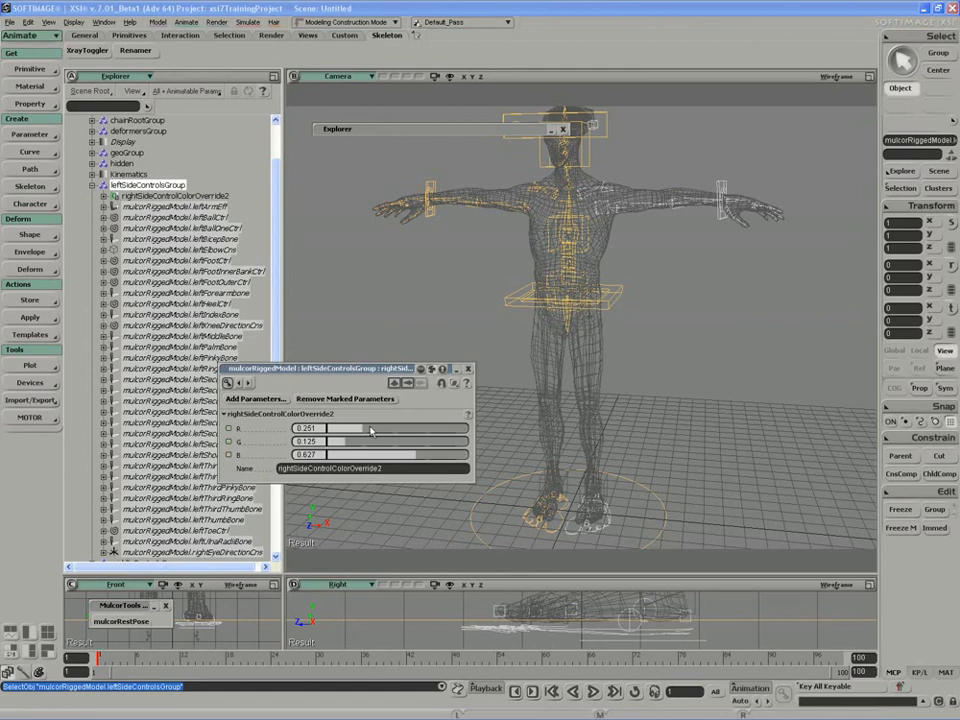
click(335, 429)
click(341, 442)
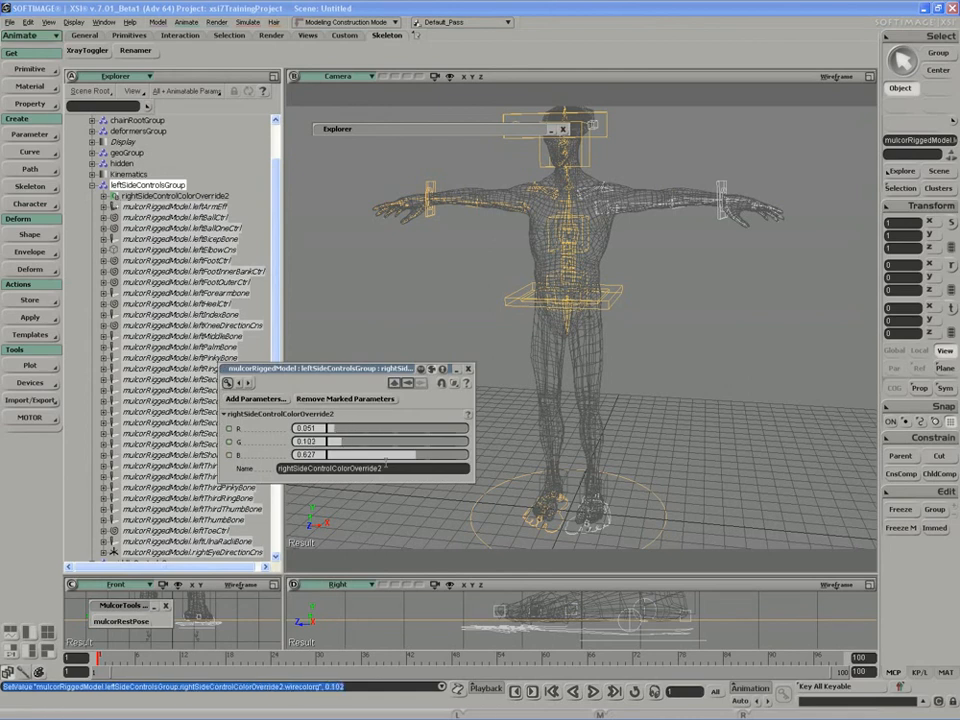
click(448, 456)
click(452, 343)
drag(356, 443, 371, 443)
drag(431, 458, 459, 464)
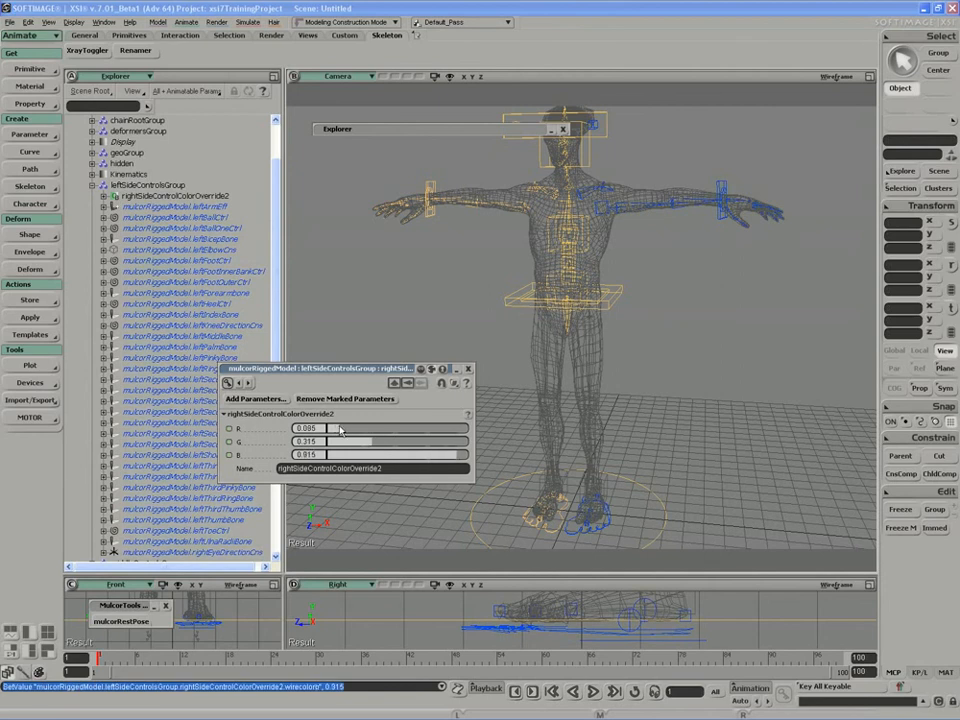
drag(340, 428, 347, 428)
click(468, 369)
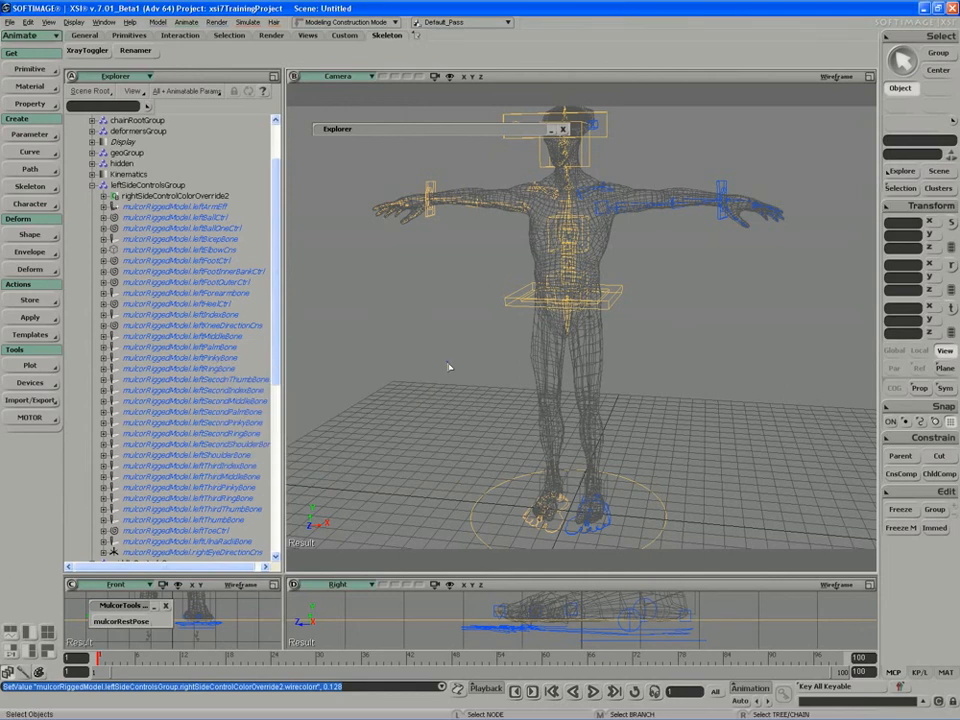
click(448, 367)
click(93, 186)
- Set rightSideControlColorOverride in rightSideControlsGroup to red with R 0.933, G 0.145 and B 0.038, and close its properties
click(92, 250)
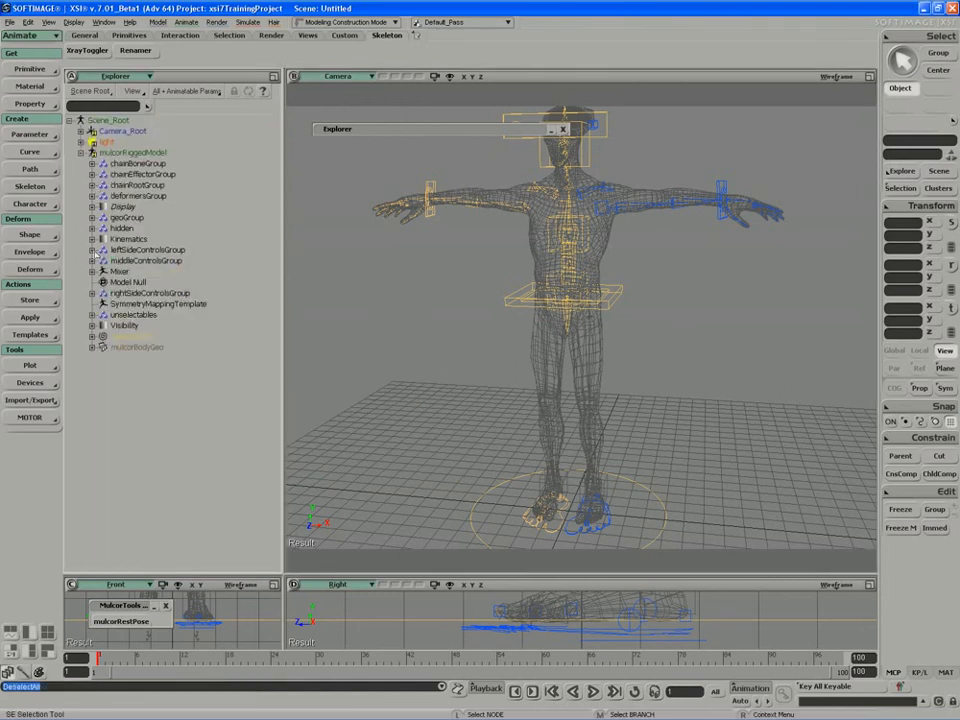
click(115, 293)
click(92, 293)
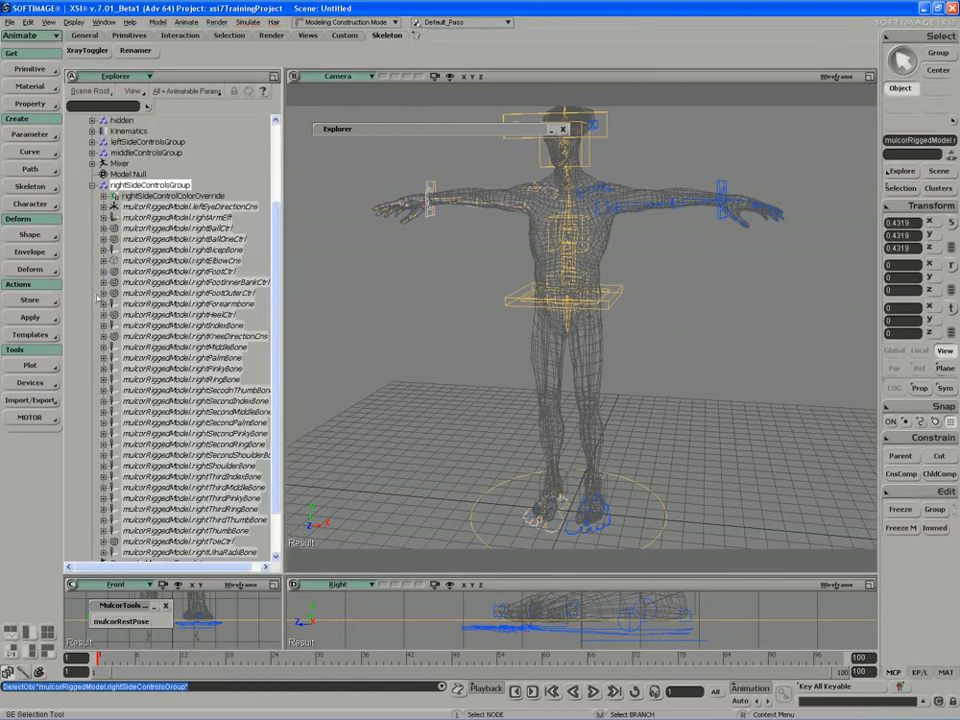
click(115, 197)
drag(340, 369, 335, 357)
key(ctrl+shift+a)
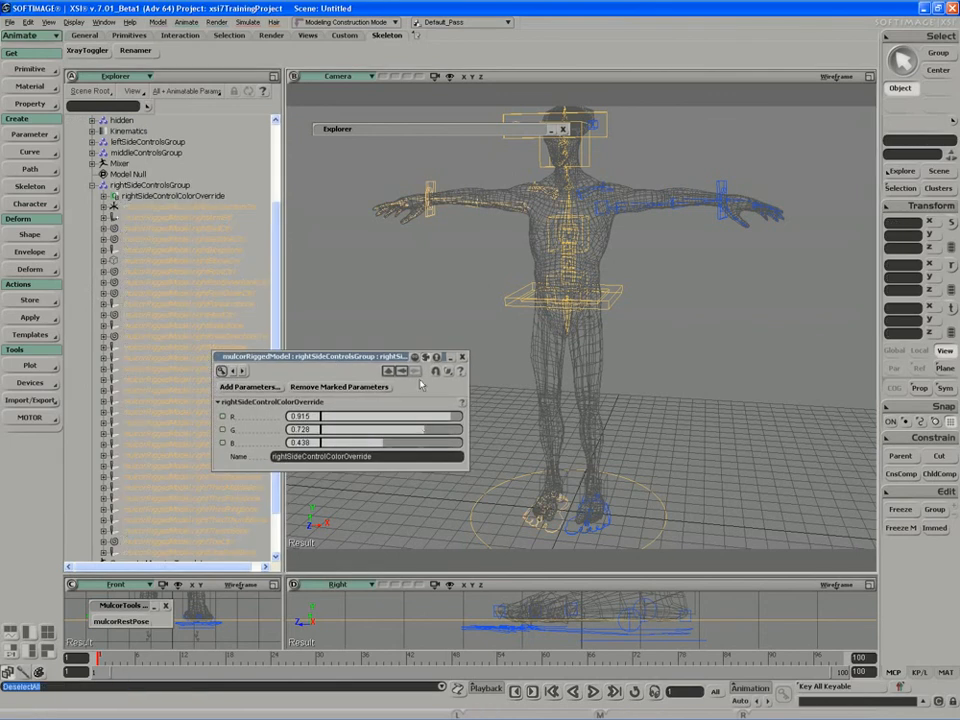
drag(420, 429, 454, 420)
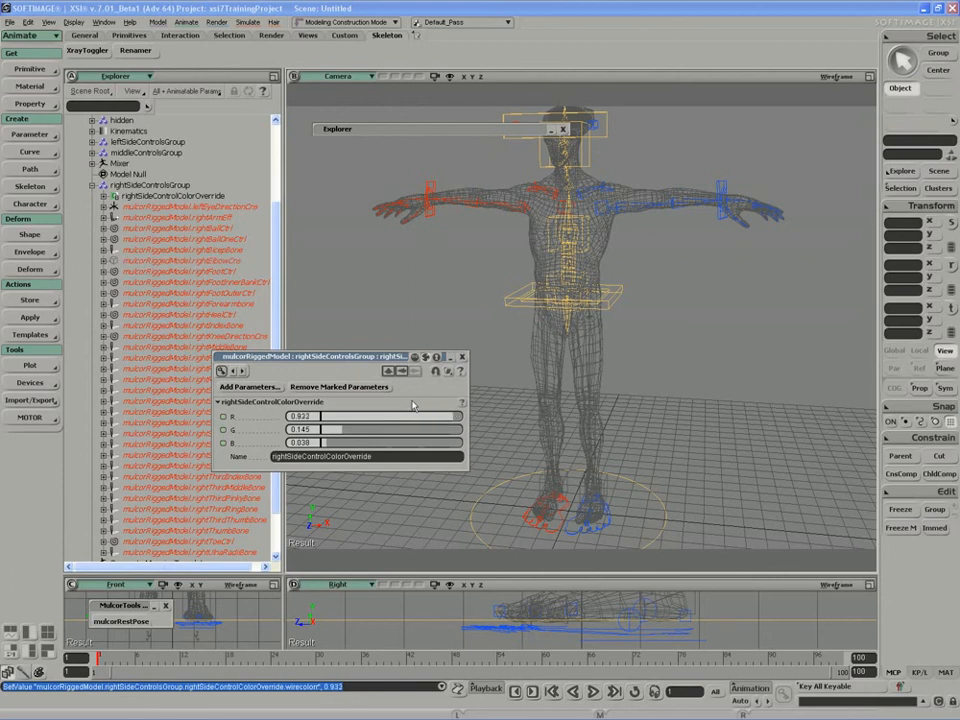
click(462, 357)
click(447, 354)
- Examine the recolored rig controls around the whole character and collapse the mulcorRiggedModel branch in the scene tree
scroll(442, 372, down, 4)
key(s)
right_drag(441, 373, 443, 401)
middle_drag(443, 401, 396, 417)
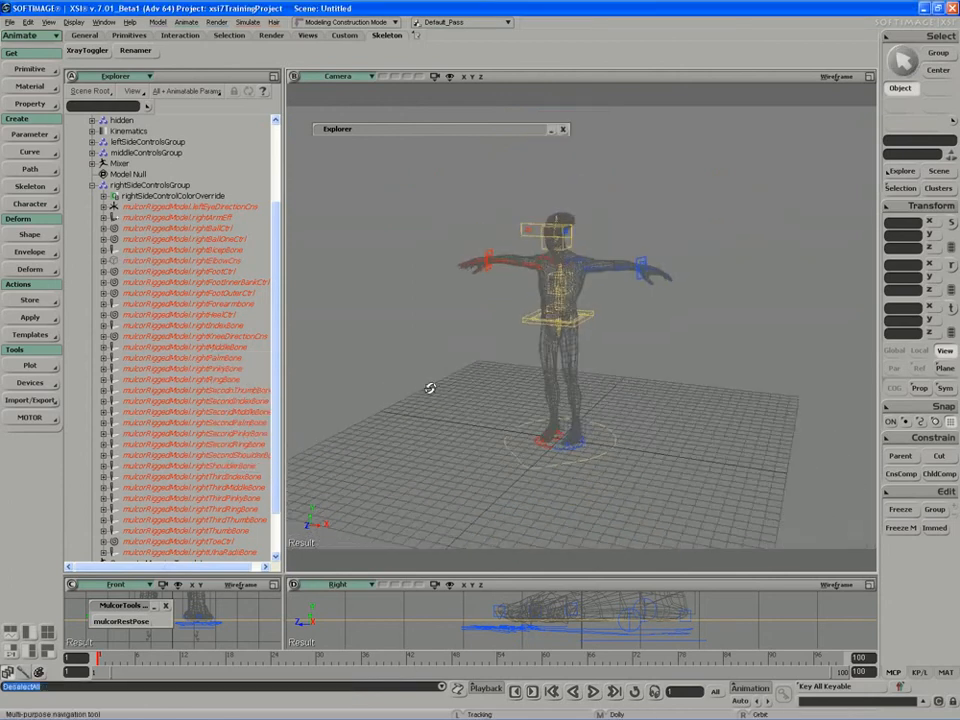
right_drag(396, 417, 361, 387)
click(91, 185)
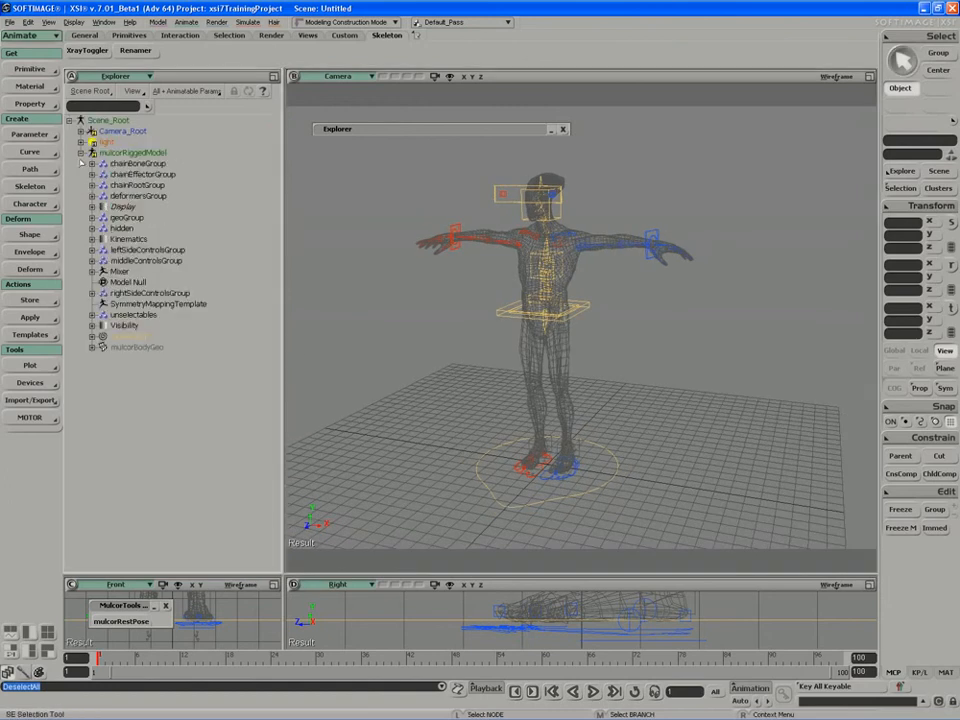
click(81, 152)
key(s)
mouse_move(489, 420)
right_down()
mouse_move(555, 416)
mouse_move(493, 418)
right_up()
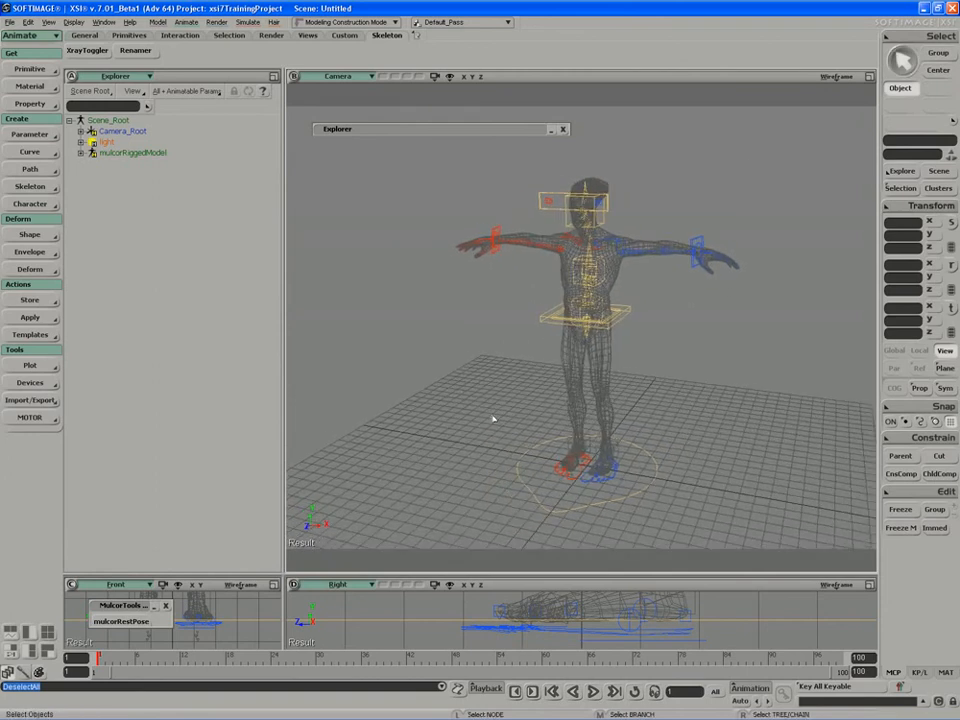
- Select all the rig controls and store the current values of their keyable parameters as an action named restPose
drag(754, 165, 388, 531)
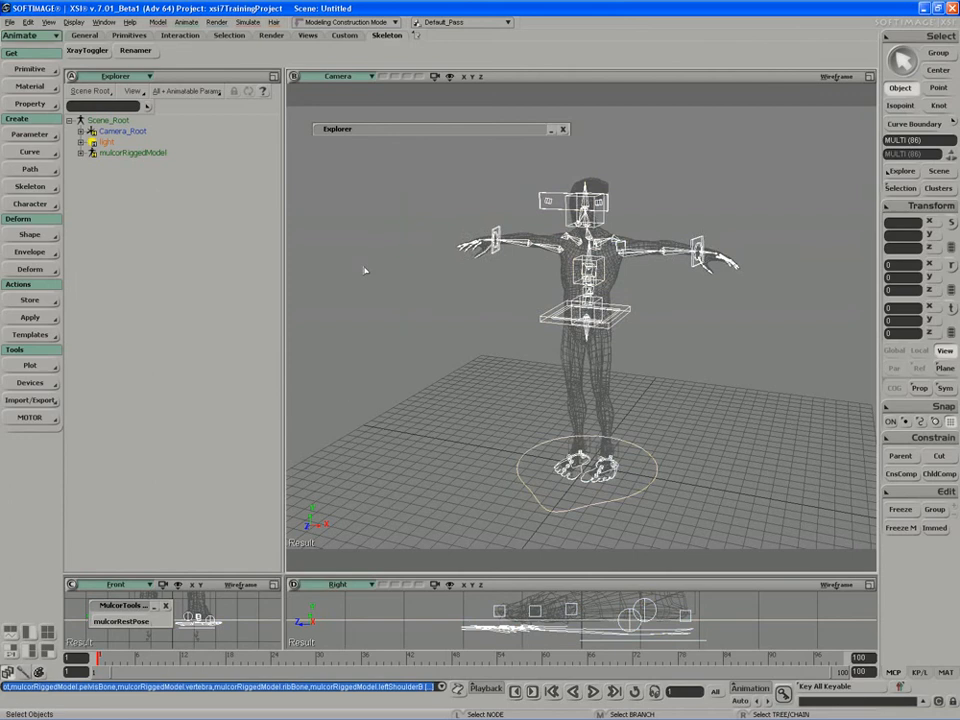
click(32, 300)
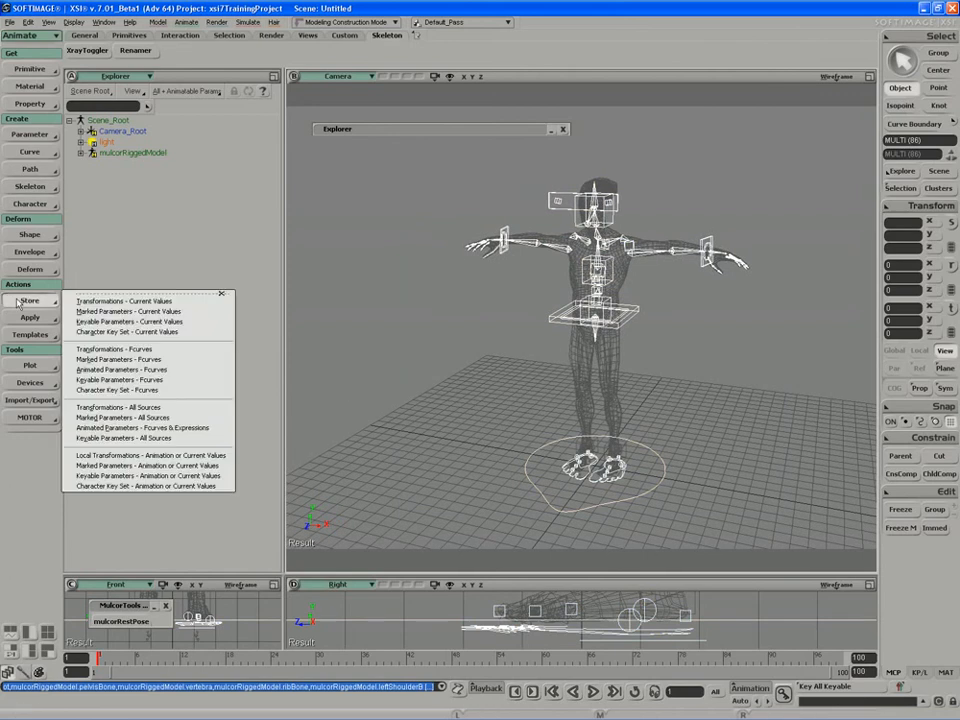
click(122, 322)
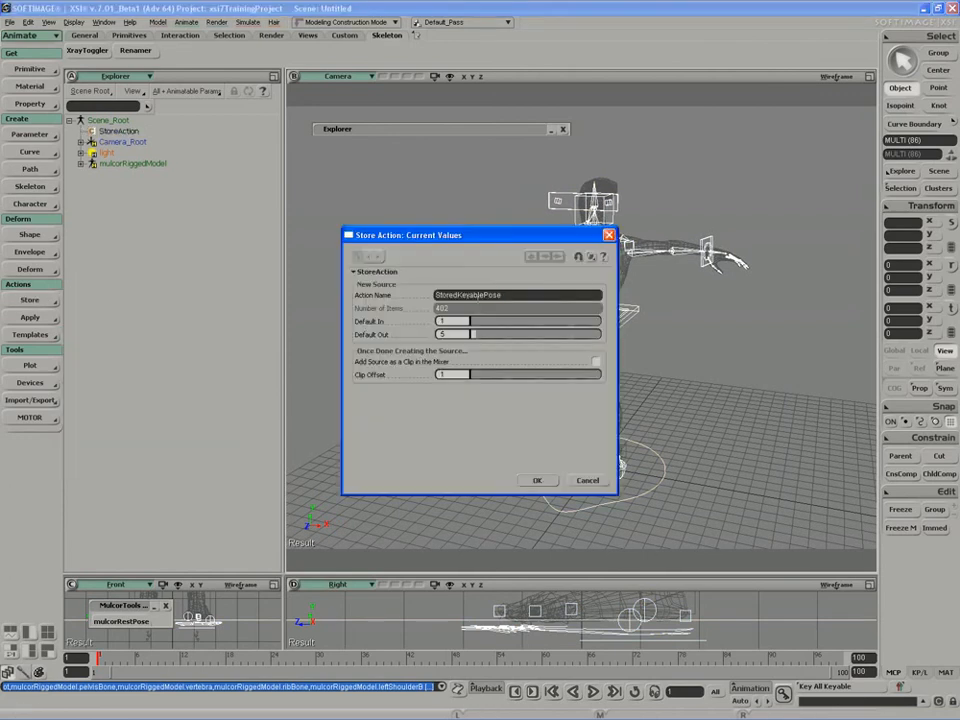
double_click(480, 295)
text(restPose)
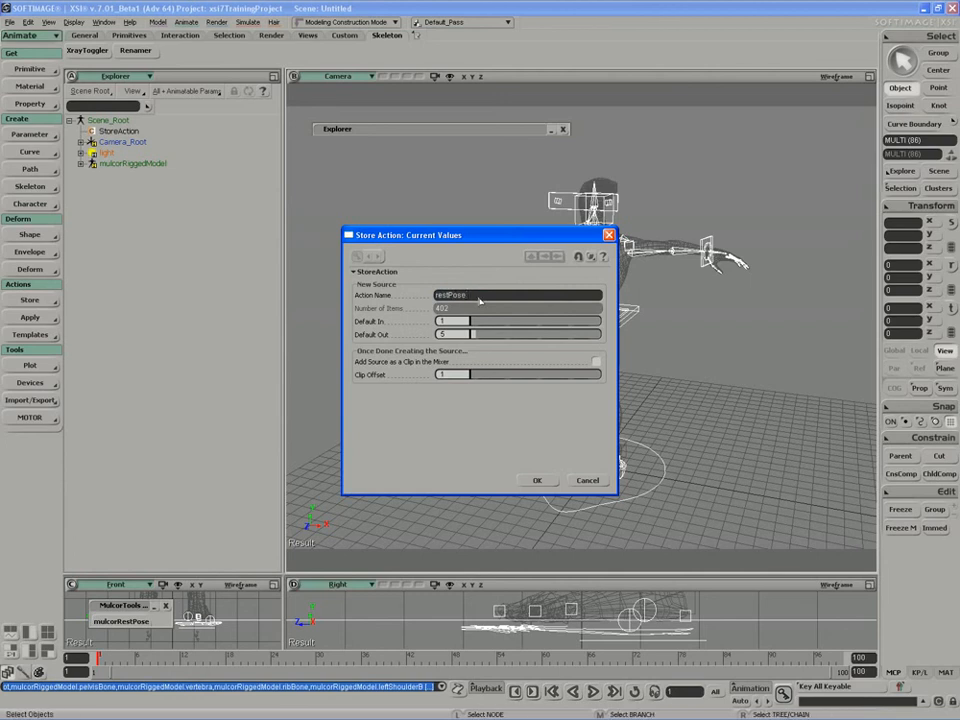
key(Return)
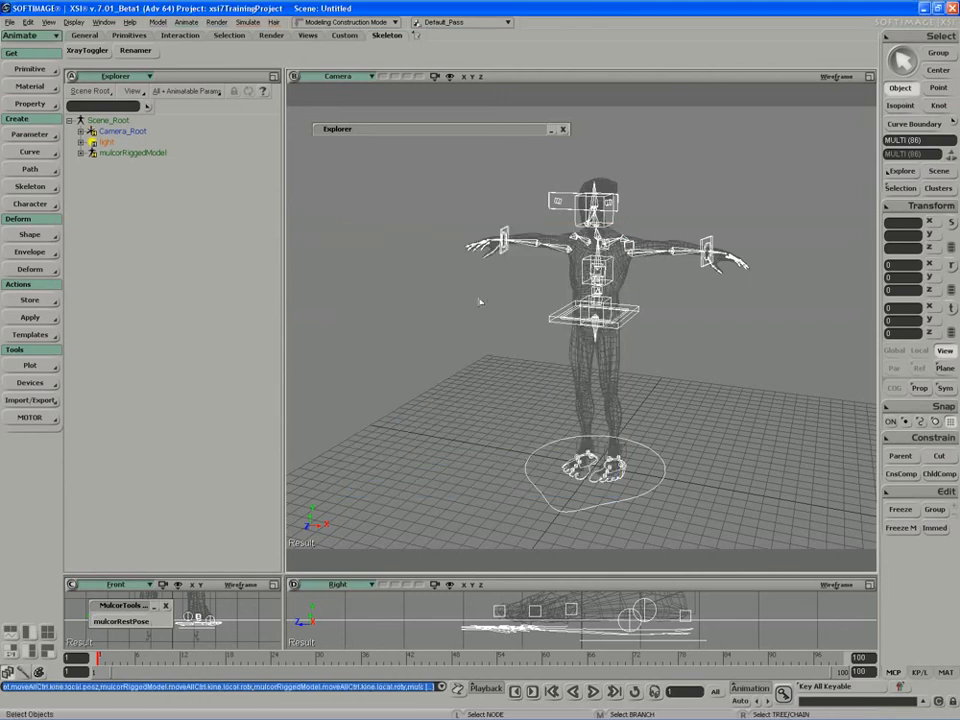
- Delete the restPoseOld action from the animation sources in the Mixer of mulcorRiggedModel
click(81, 152)
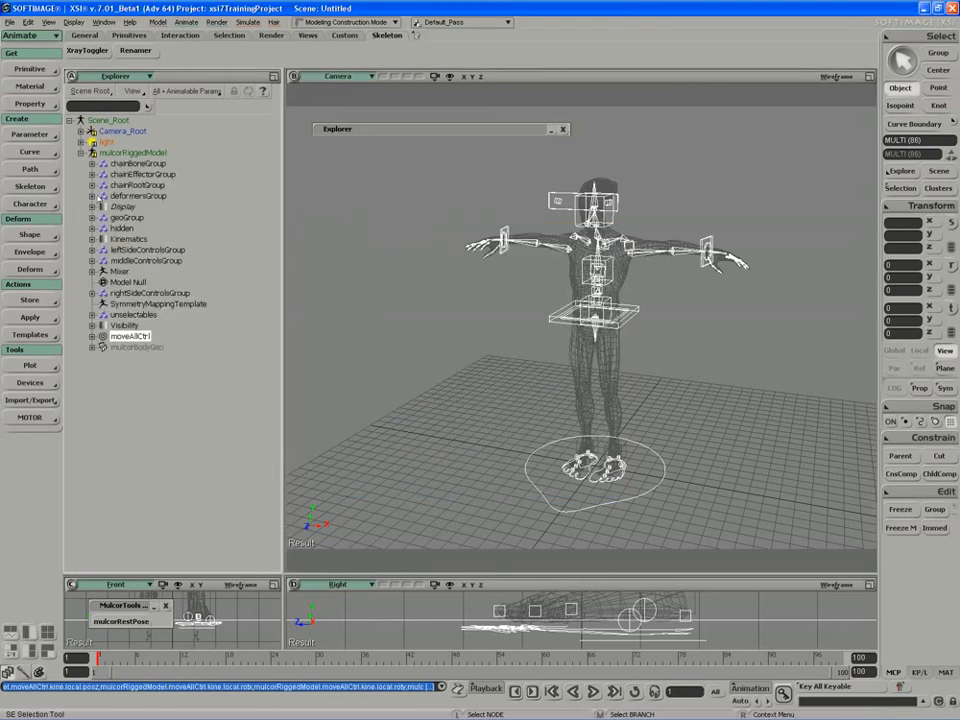
click(91, 271)
click(103, 282)
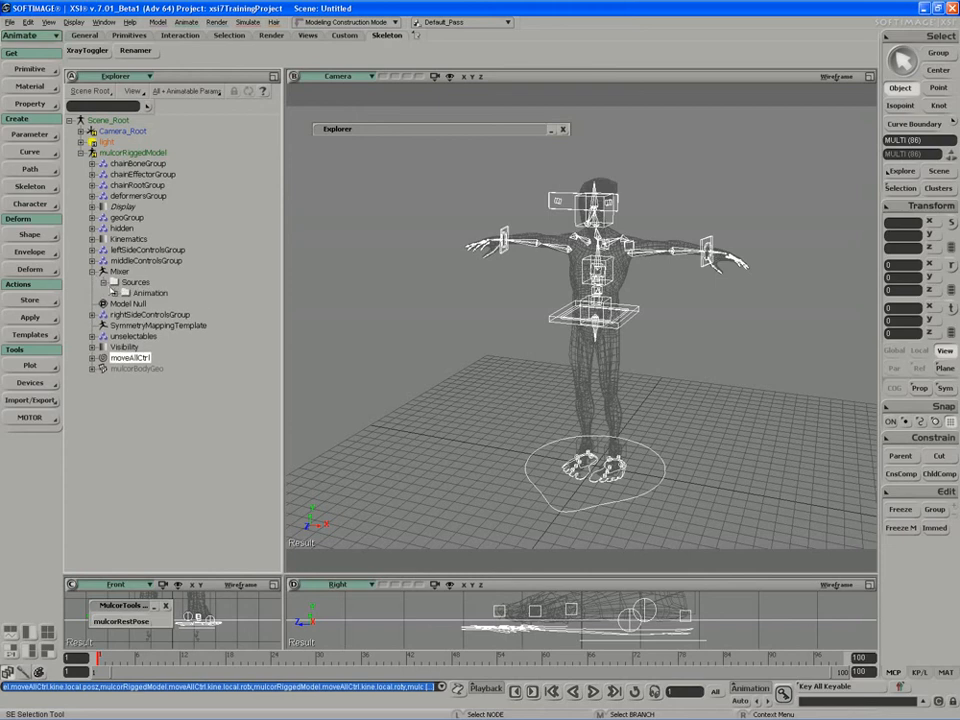
click(114, 293)
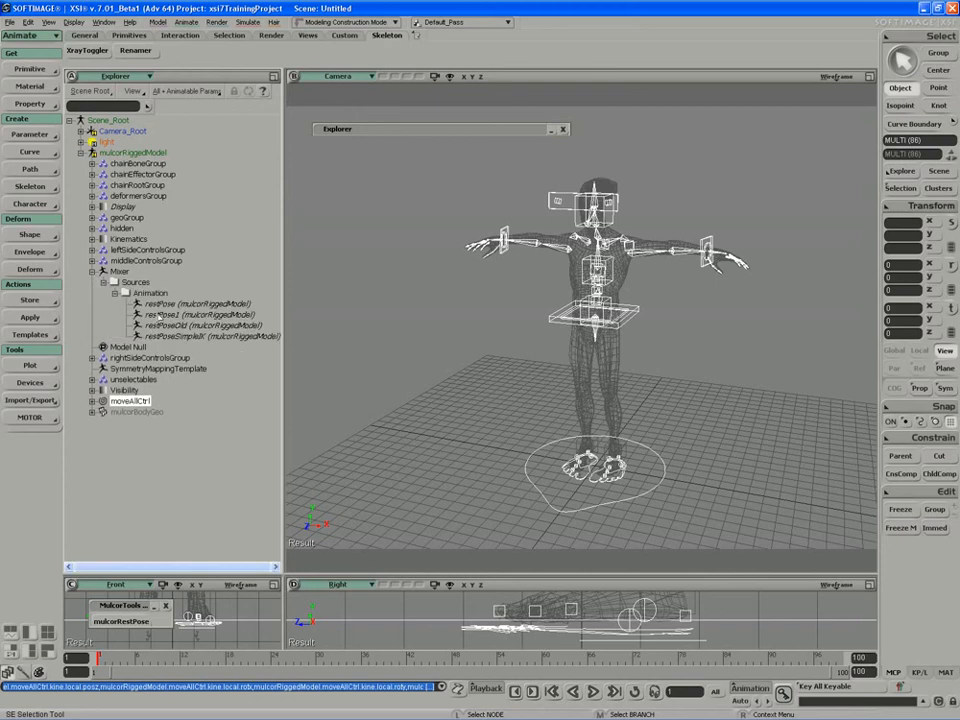
click(160, 304)
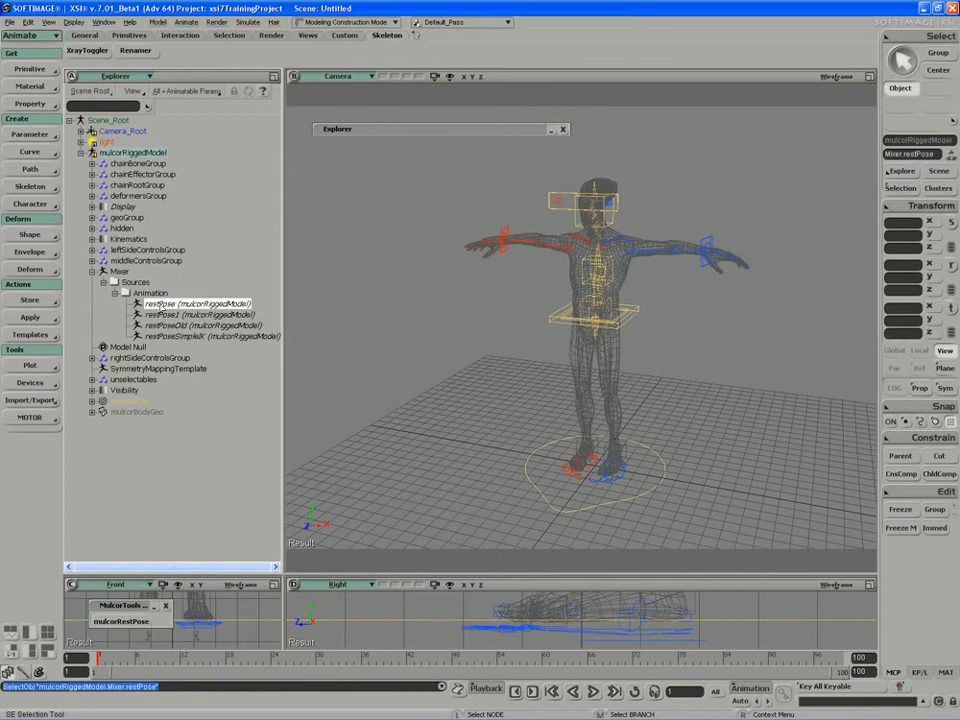
click(160, 304)
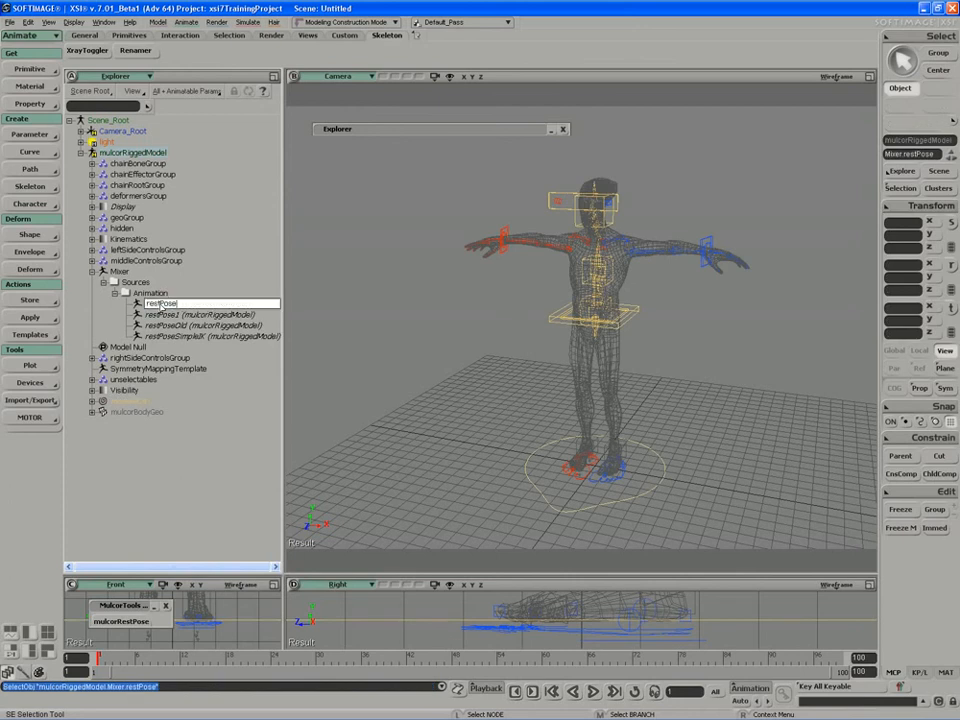
key(Return)
click(180, 325)
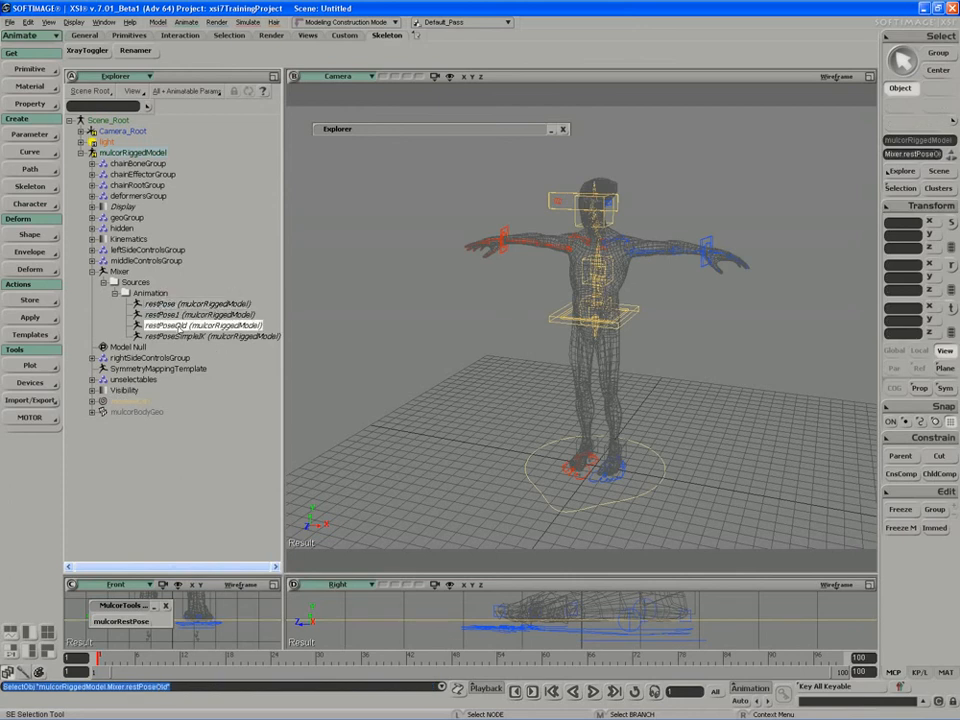
key(Delete)
- Rename the existing restPose action in the animation sources as restPoseOld
click(175, 304)
click(175, 304)
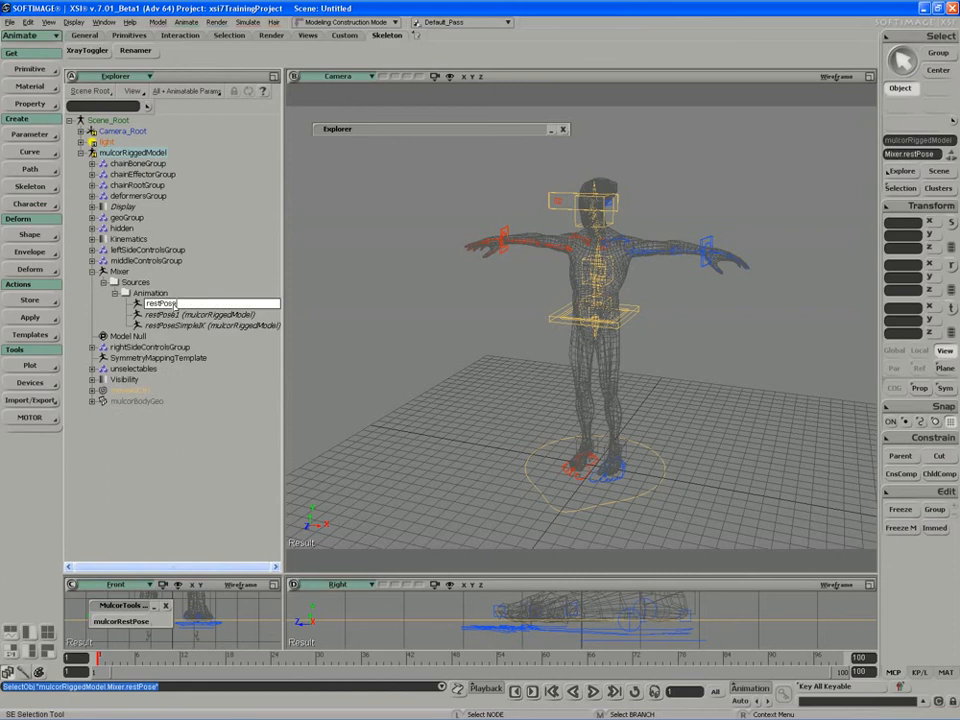
text(Old)
key(Return)
- Rename the restPose1 action as restPose and delete the restPoseSimpleIK action from the animation sources
key(Down)
key(F2)
key(BackSpace)
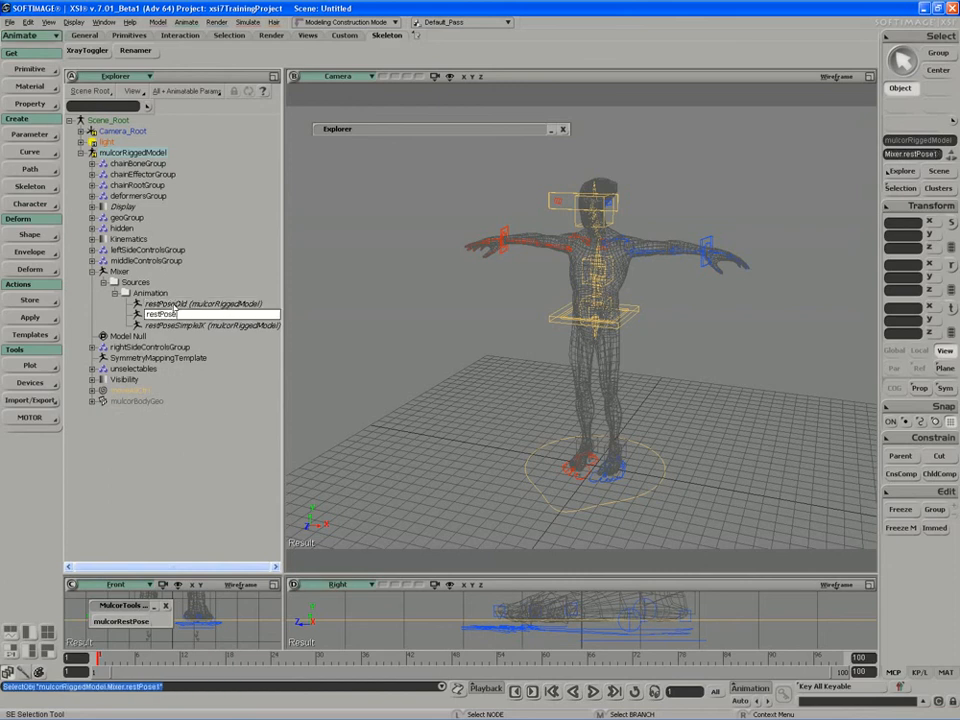
key(Return)
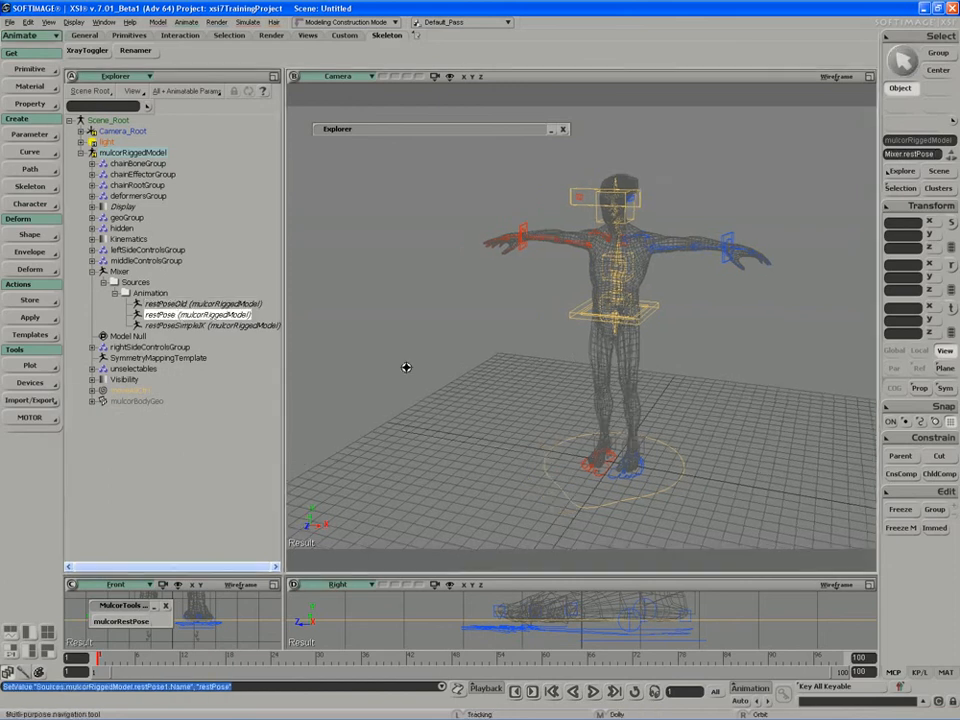
click(193, 326)
key(Delete)
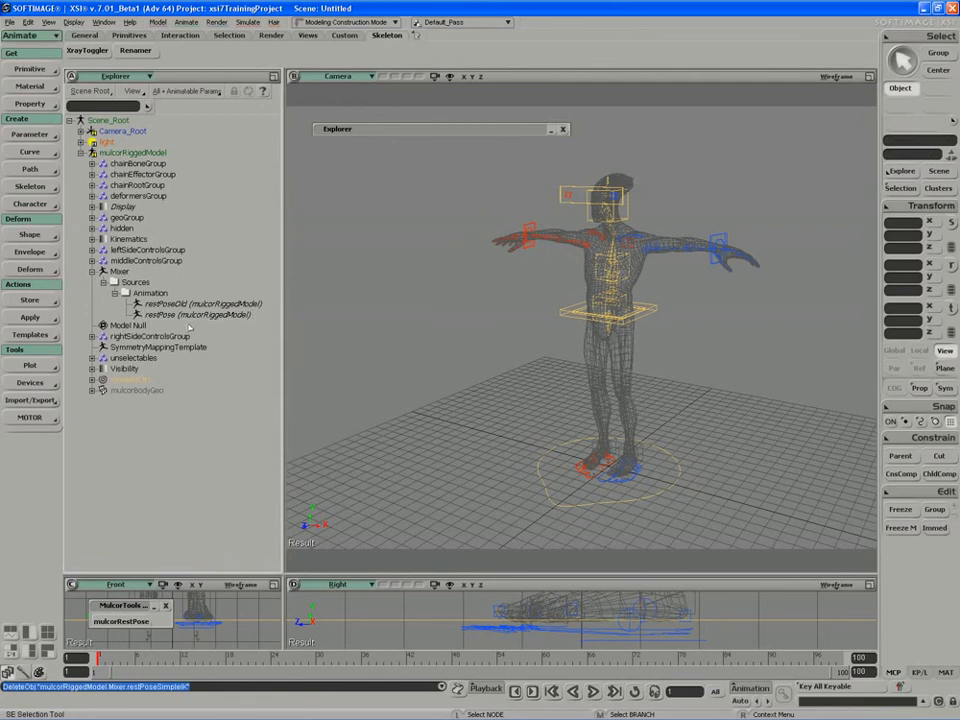
- Set the scene tree's general sort to creation order, and expand mulcorRiggedModel and its moveAllCtrl branch
click(132, 91)
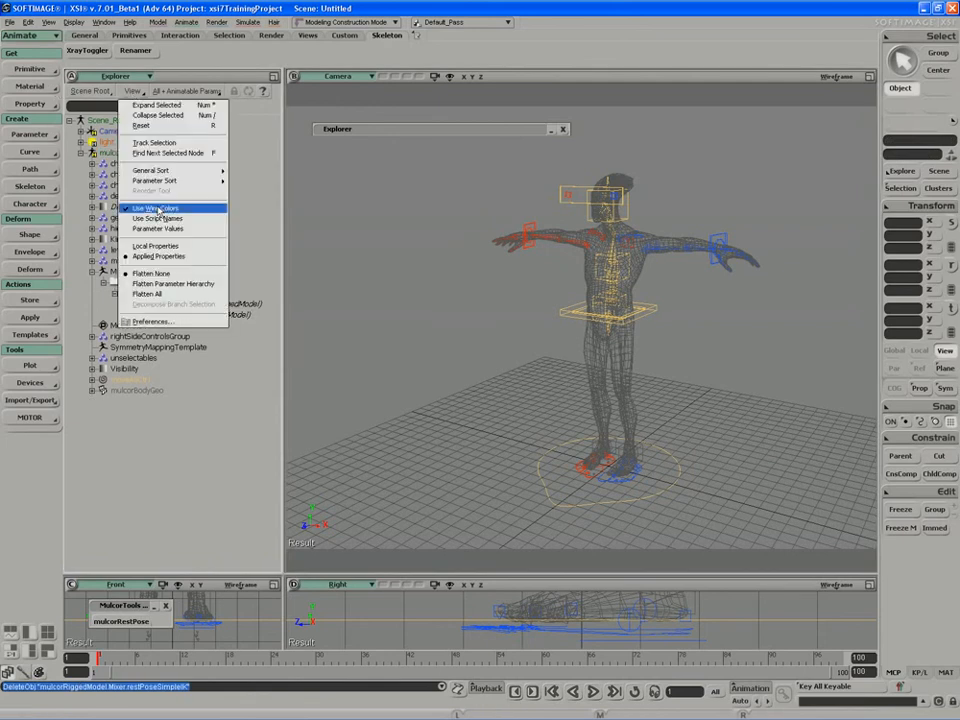
mouse_move(165, 180)
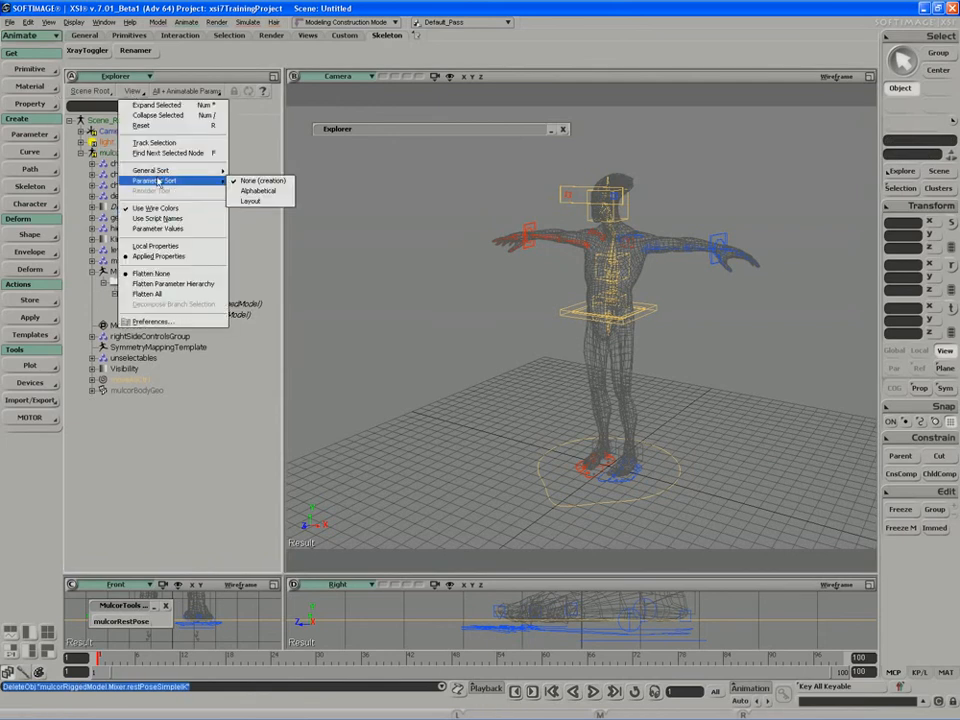
click(257, 171)
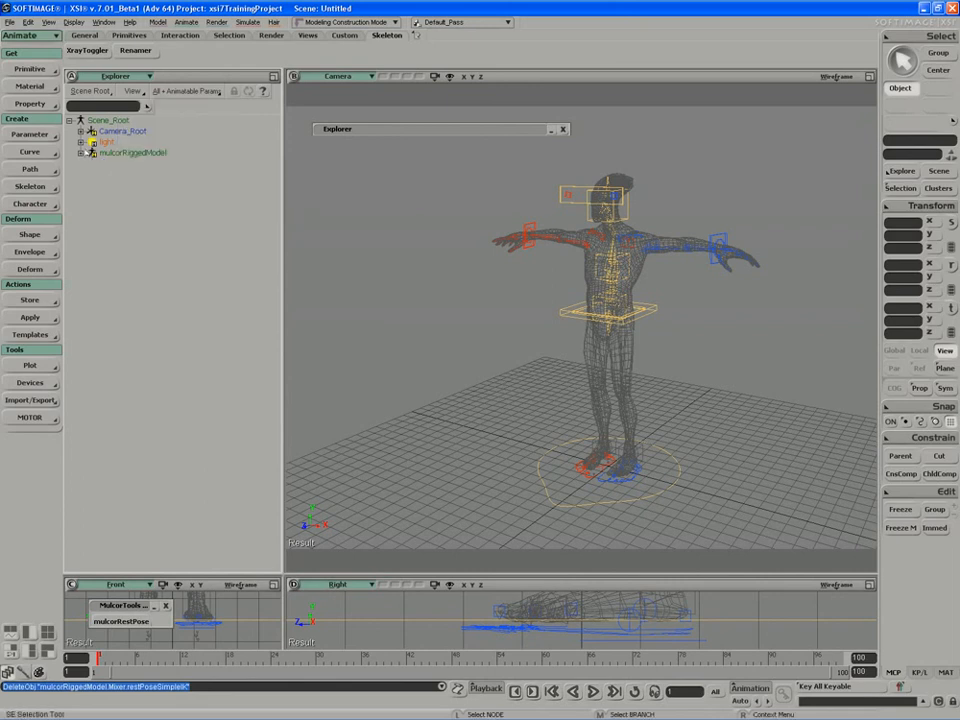
click(80, 153)
click(92, 240)
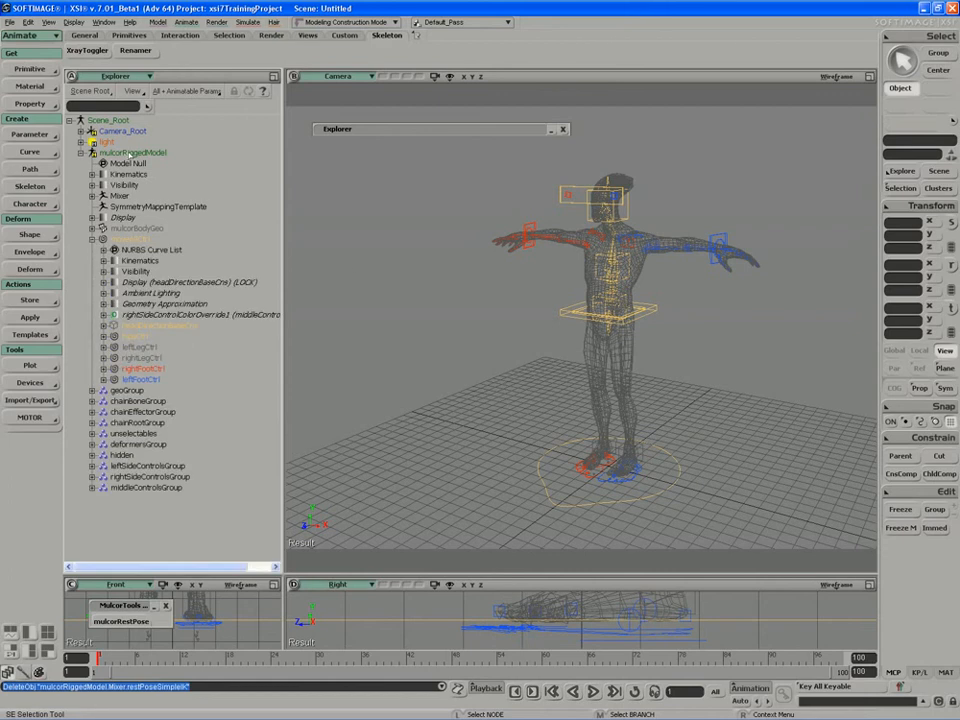
key(s)
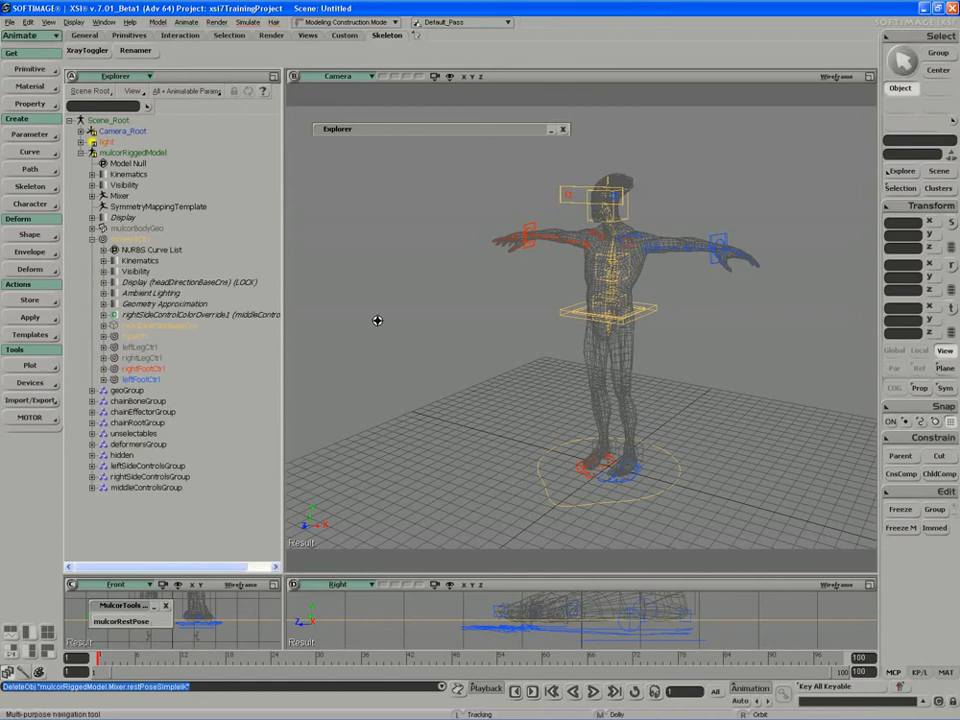